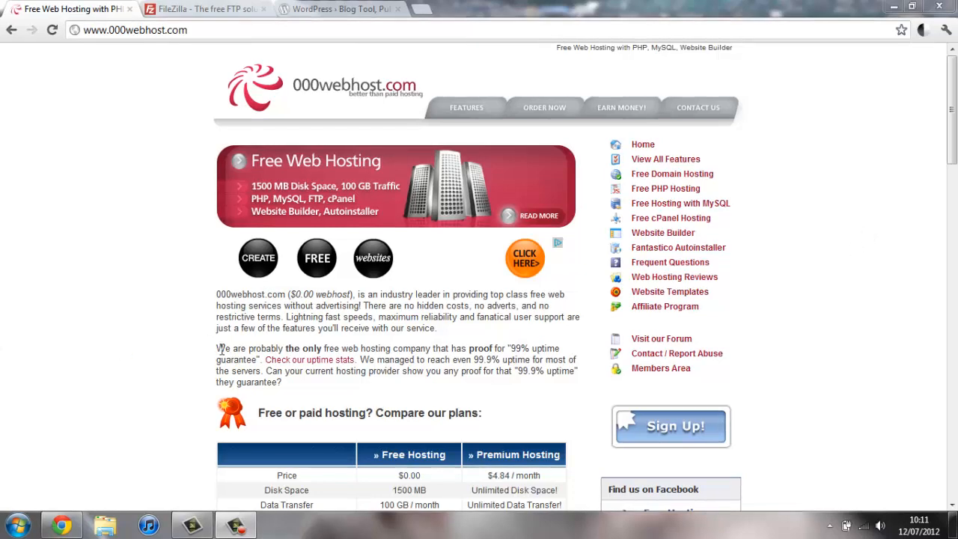
Step: Scroll to the plan comparison table and order the Free Hosting plan
scroll(77, 279, down, 5)
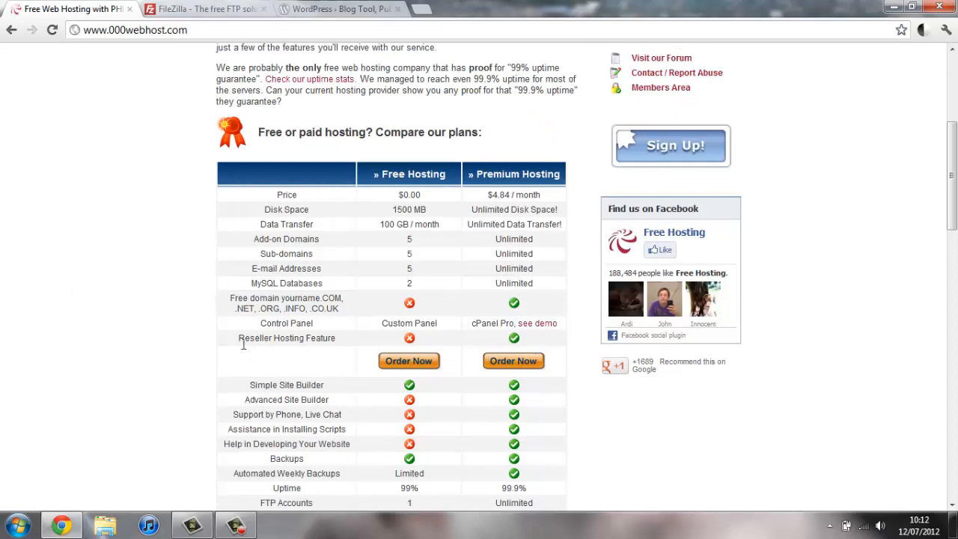
scroll(279, 374, up, 5)
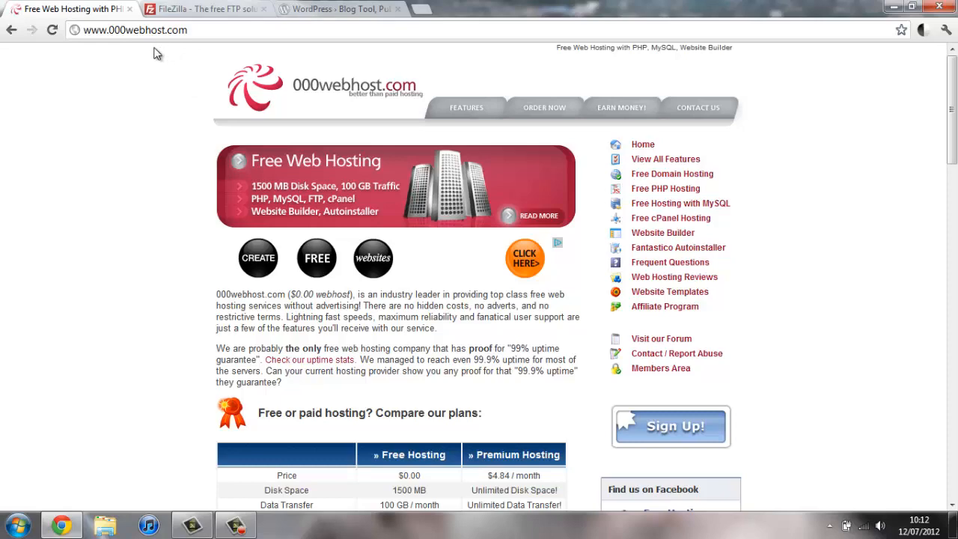
scroll(112, 56, down, 5)
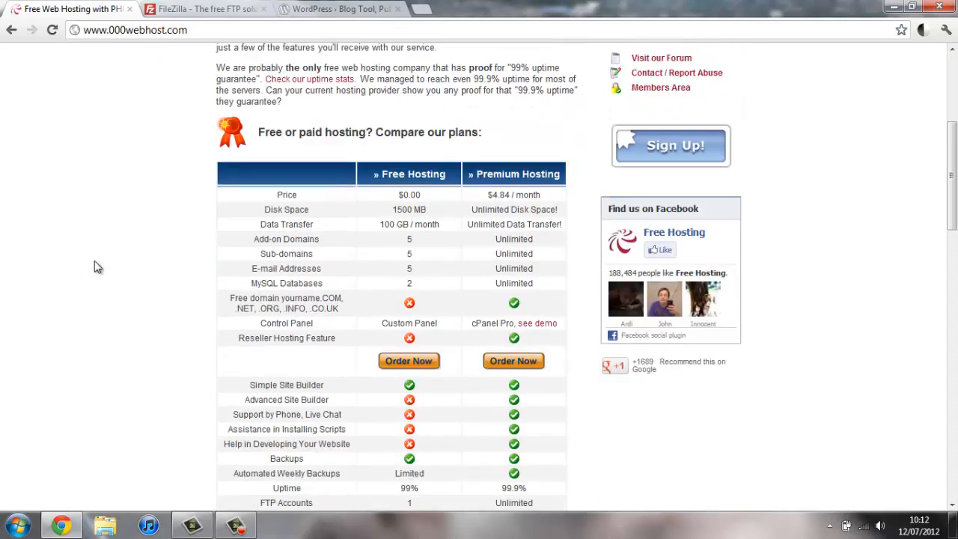
click(420, 363)
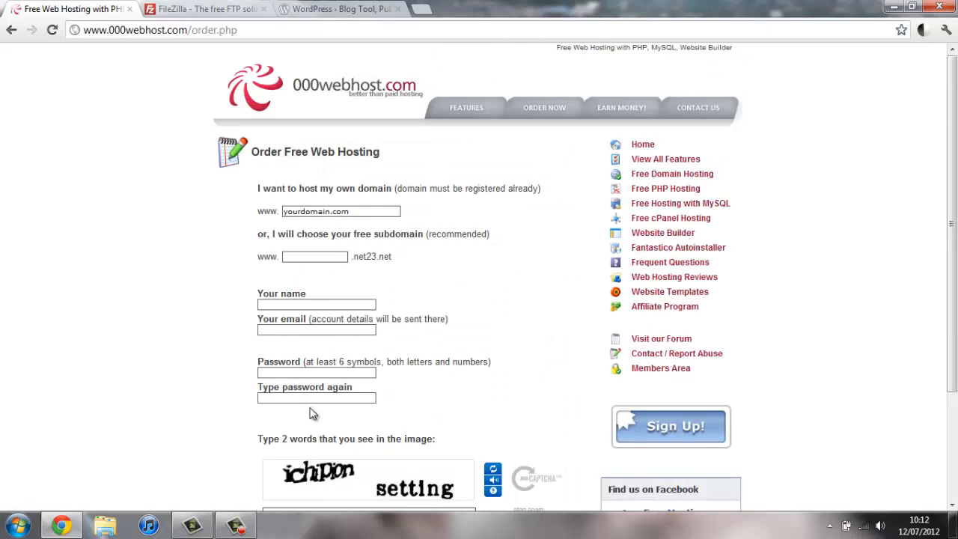
Step: Load 000webhost.com/members in the browser
click(224, 30)
text(00w)
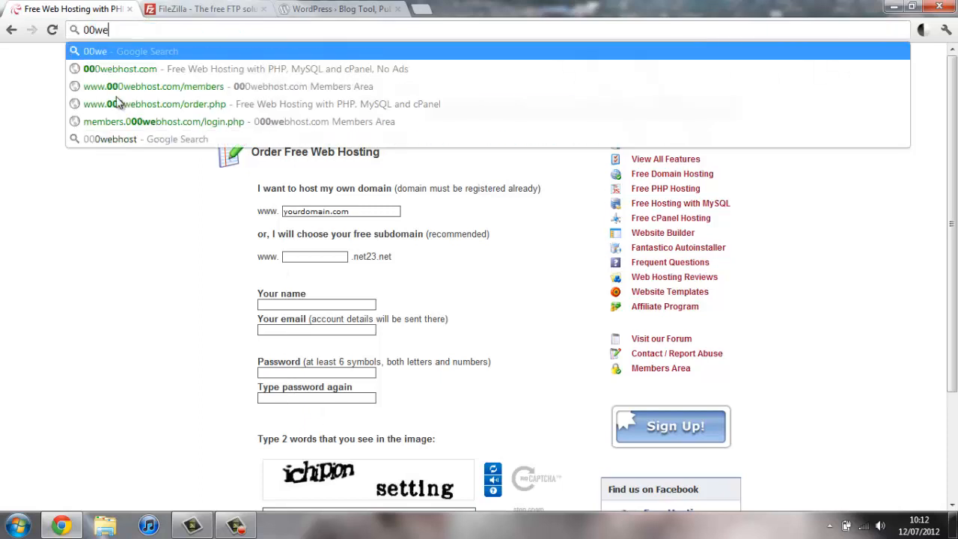
key(BackSpace)
text(0)
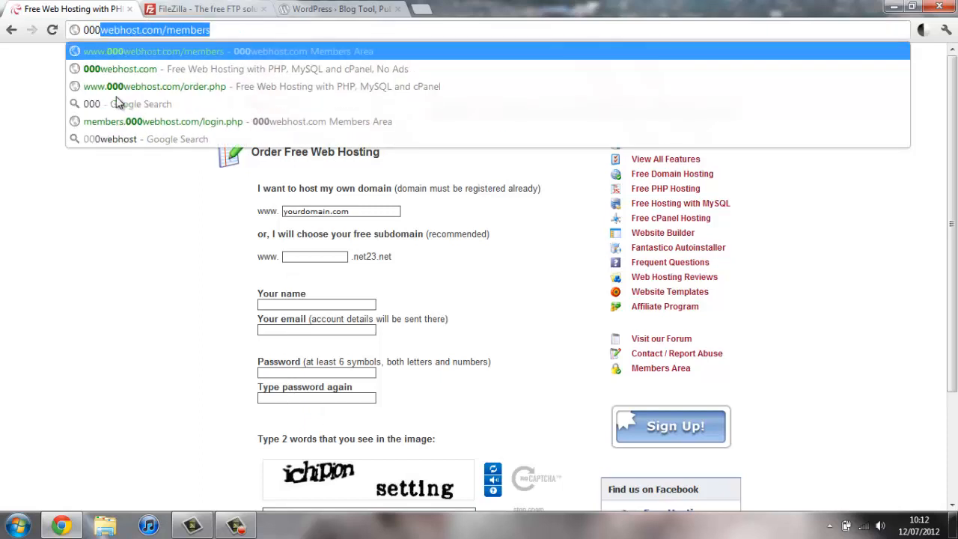
key(Right)
key(Return)
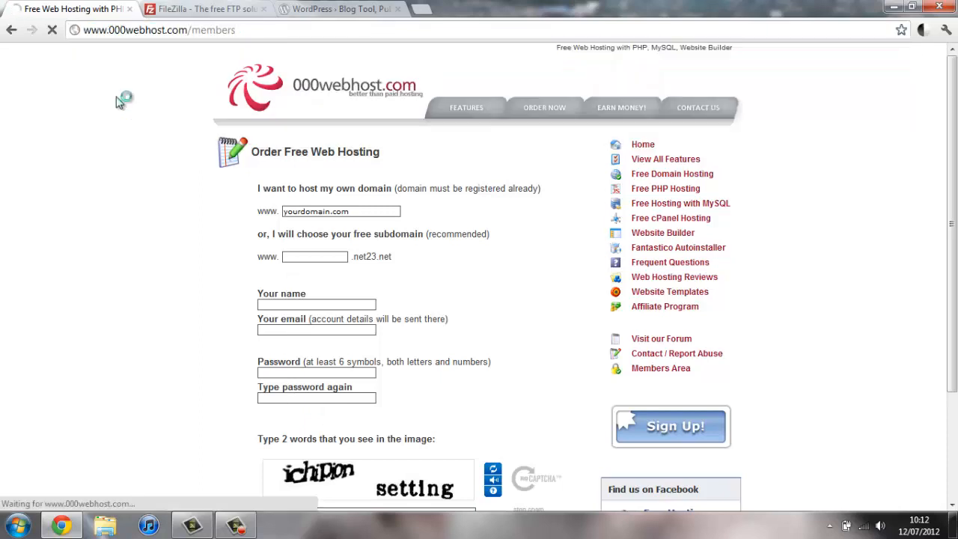
Step: Log in with the account email, password and captcha
click(263, 190)
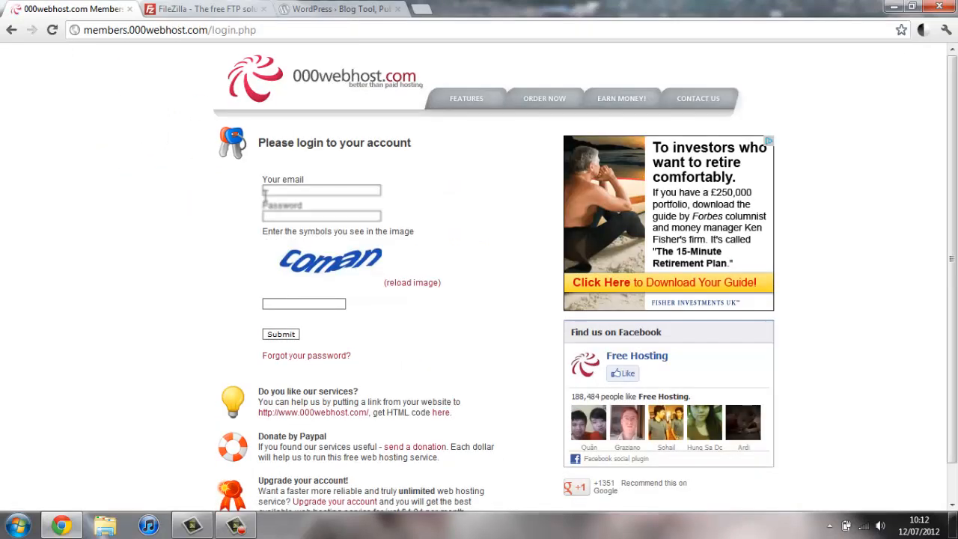
click(327, 206)
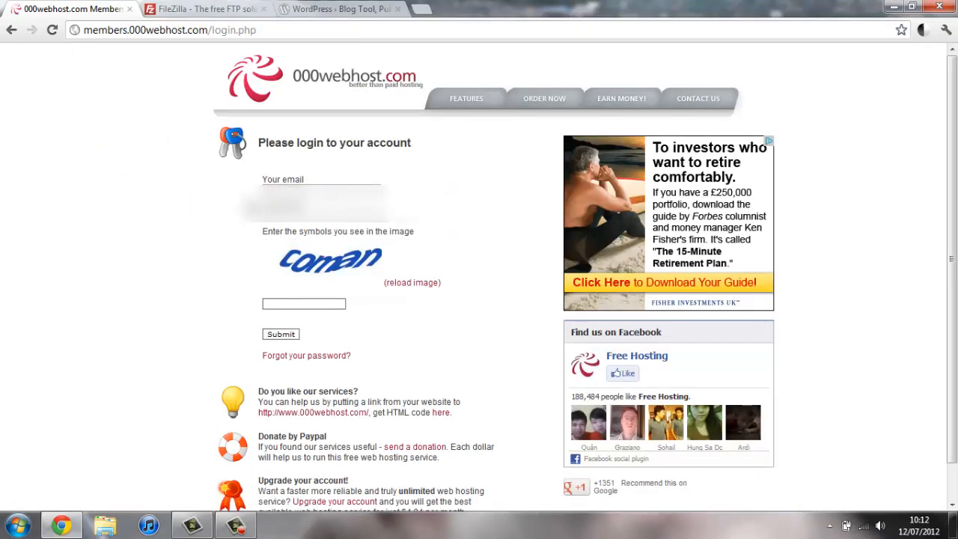
click(324, 185)
text(...)
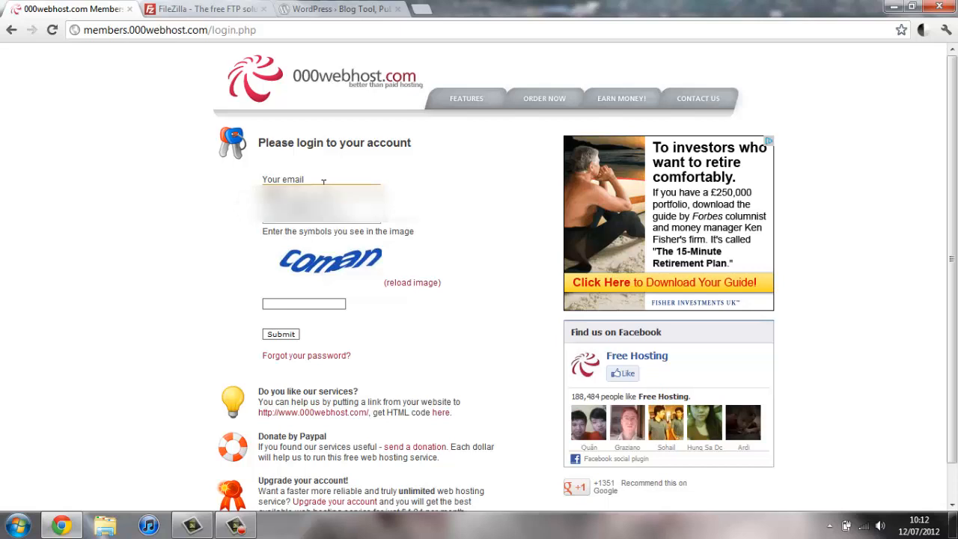
key(Down)
key(Tab)
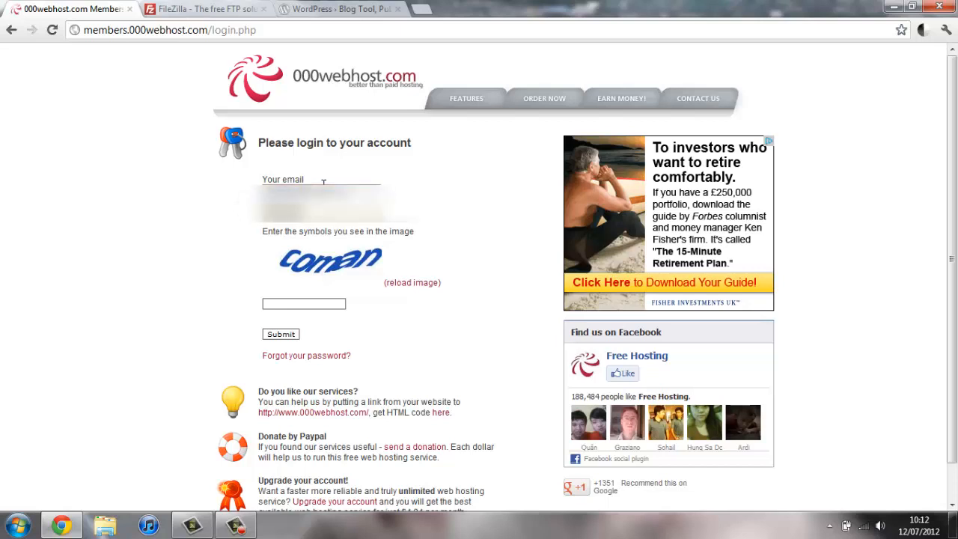
key(Tab)
key(Tab)
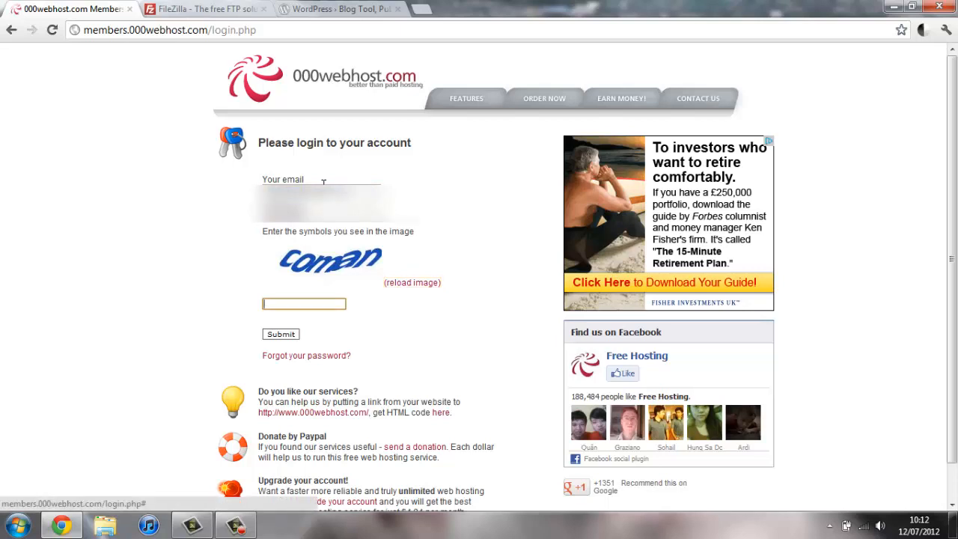
text(coman)
key(Return)
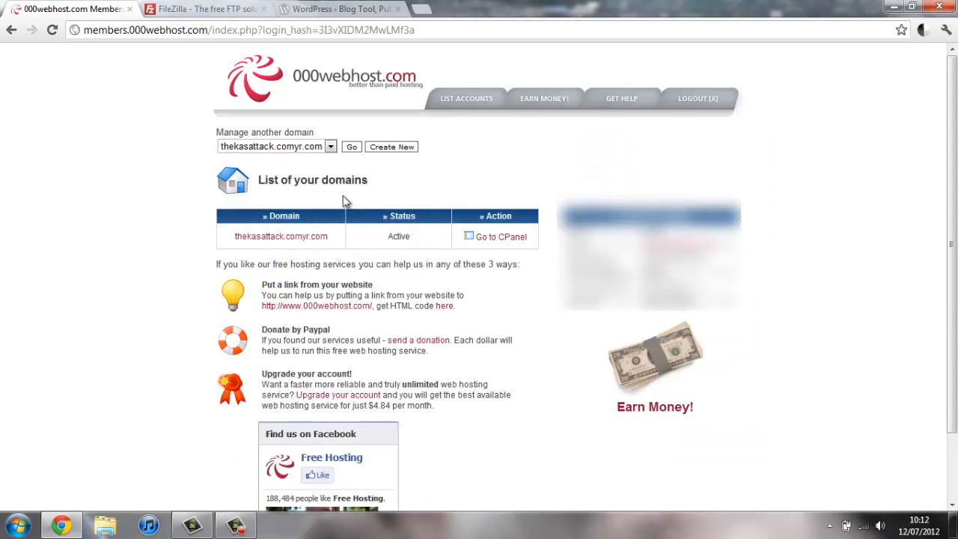
Step: Create a new hosting account on free subdomain makefreesite with a password, then return to the accounts list
click(406, 148)
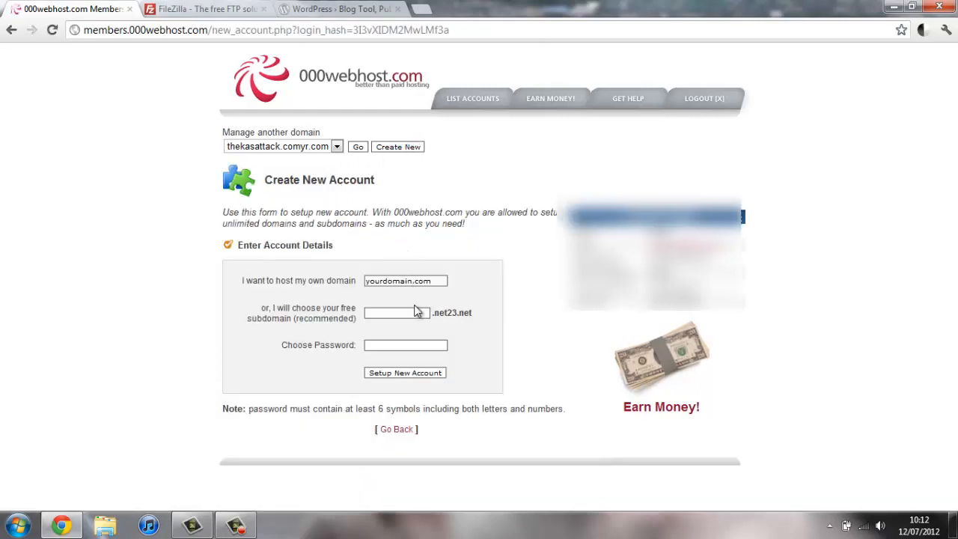
click(410, 312)
text(makefreesite)
click(423, 343)
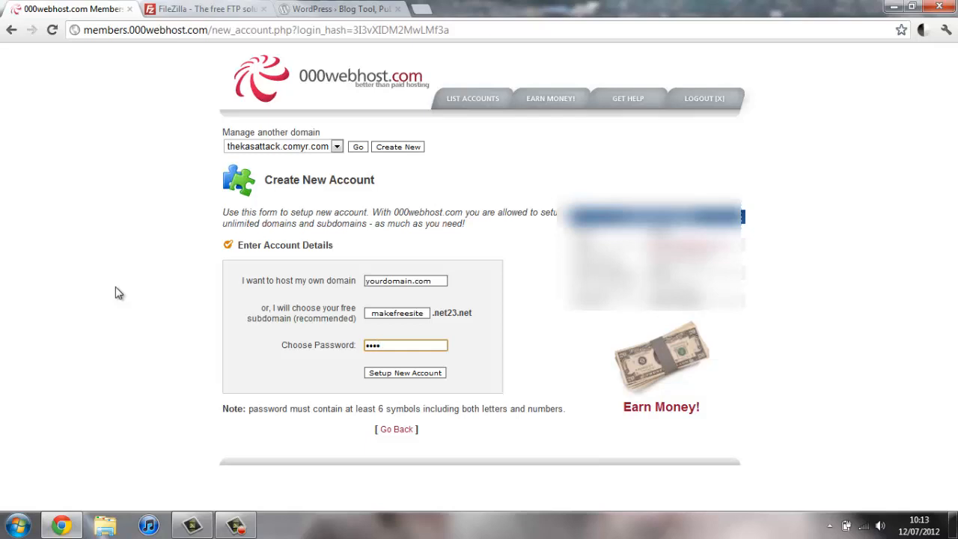
text(•••••••)
click(375, 373)
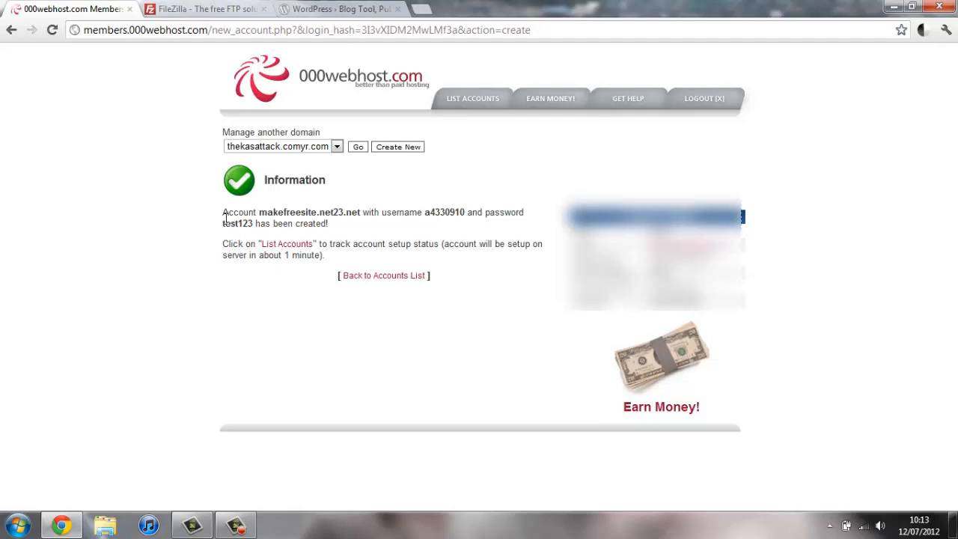
click(384, 276)
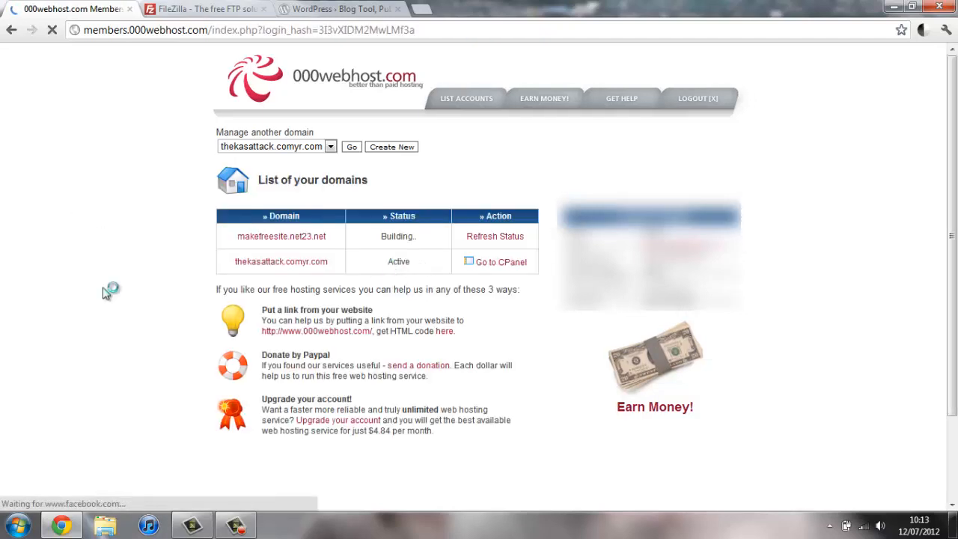
Step: Refresh makefreesite.net23.net's status, check its live page, then return to WordPress.org
click(483, 244)
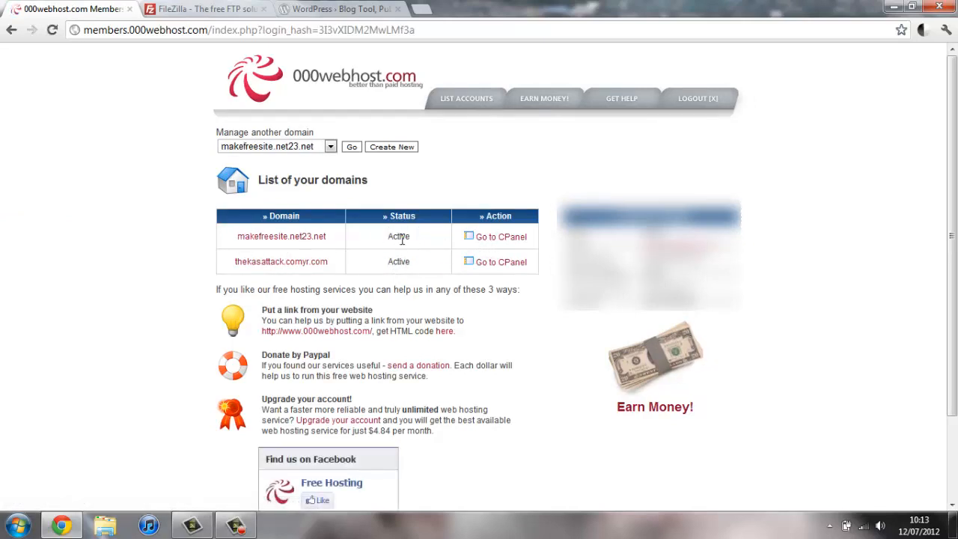
click(307, 241)
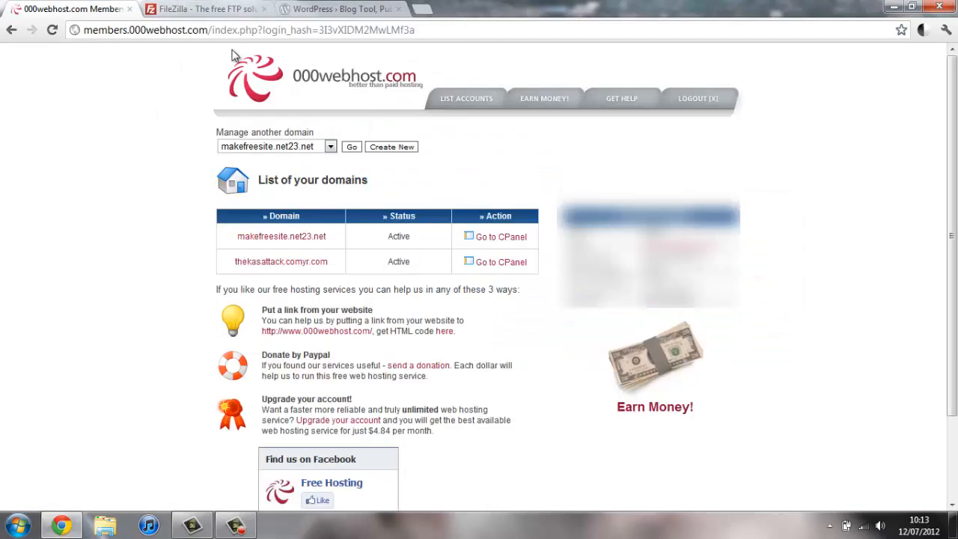
click(263, 9)
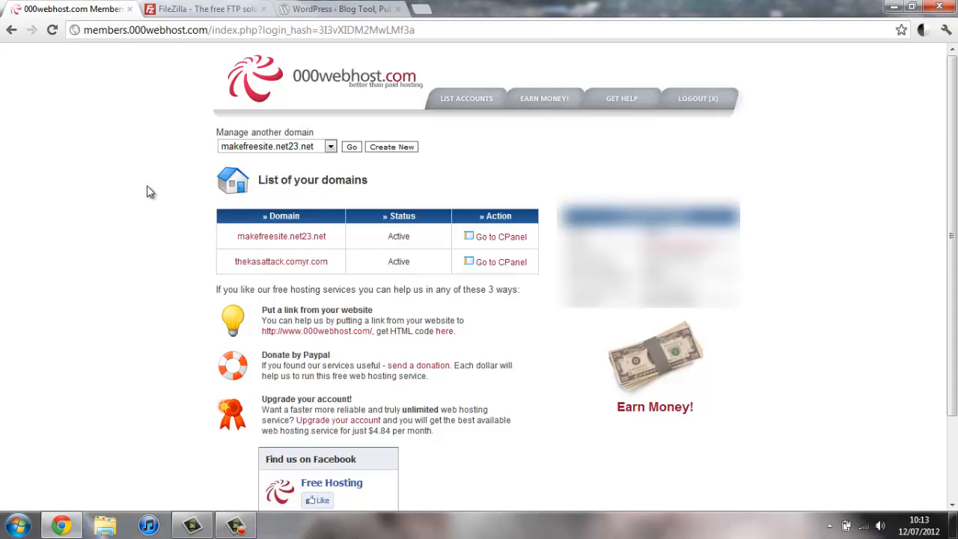
click(367, 9)
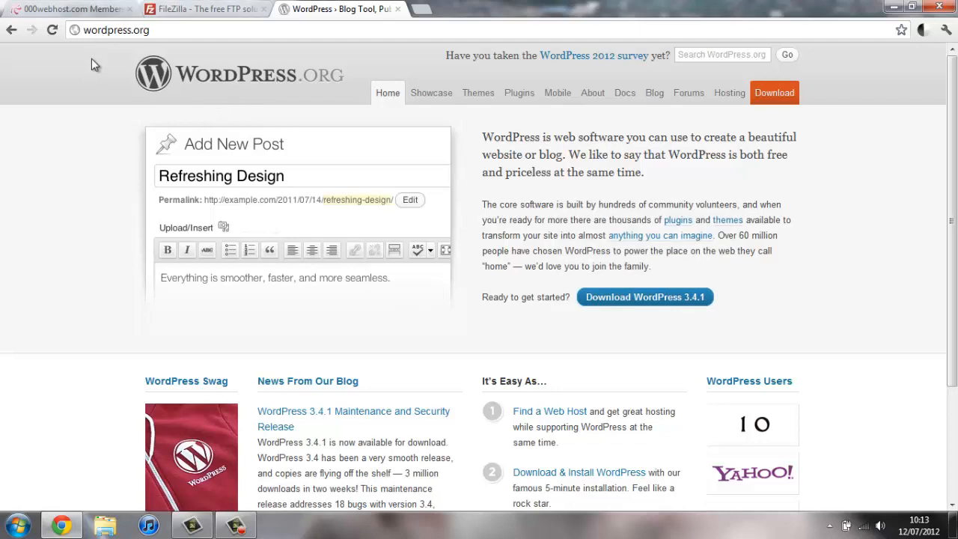
Step: Download the wordpress-3.4.1.zip package from wordpress.org's download page
click(649, 299)
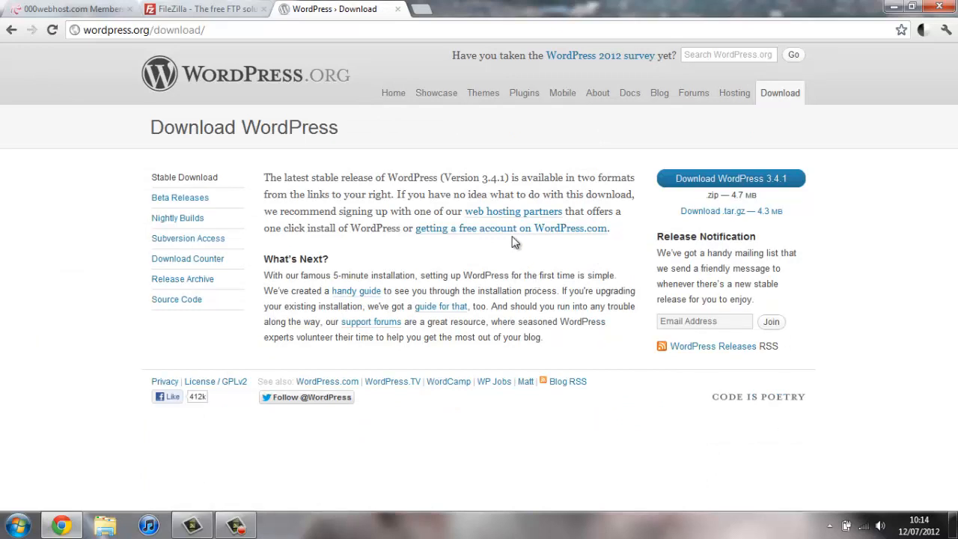
click(709, 182)
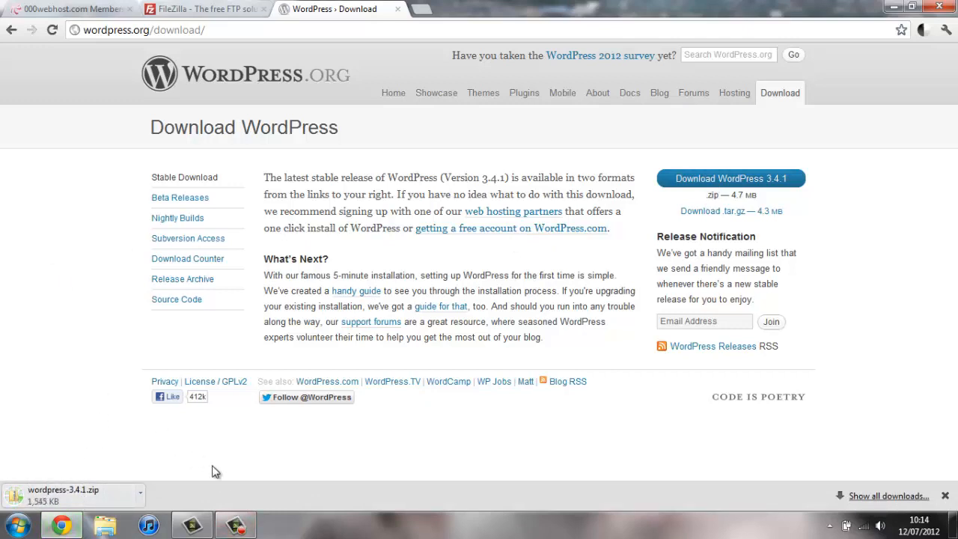
click(235, 524)
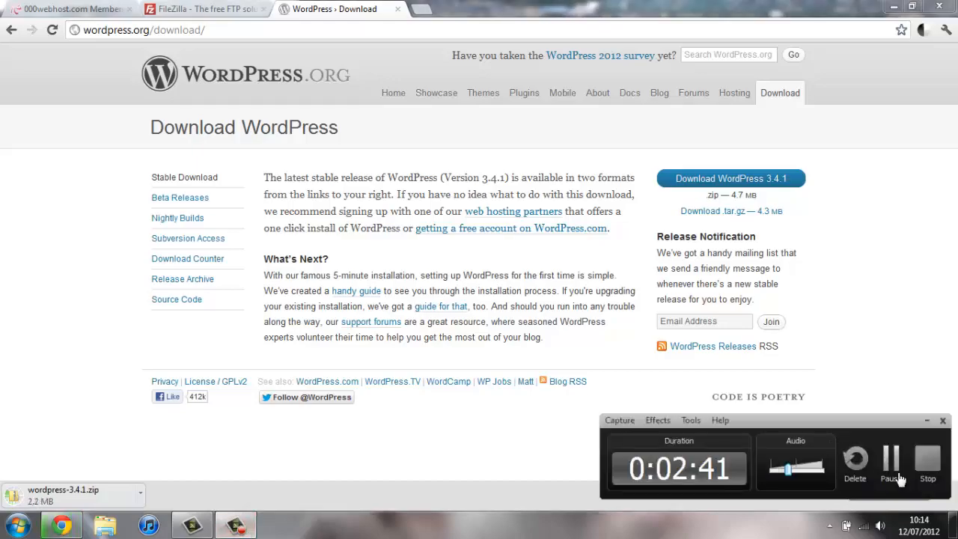
click(900, 479)
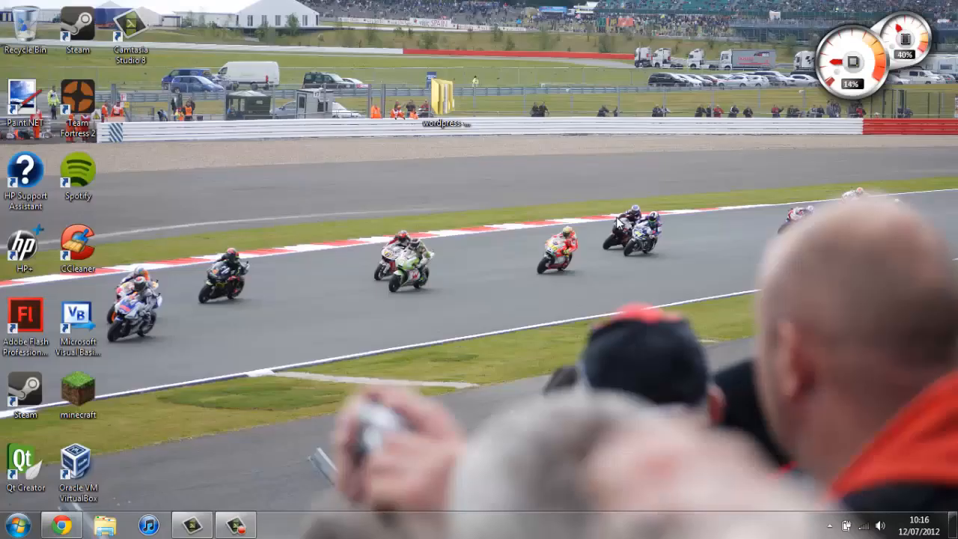
Step: Browse the extracted wordpress-3.4.1 folder and its wordpress subfolder, then close the window
double_click(443, 101)
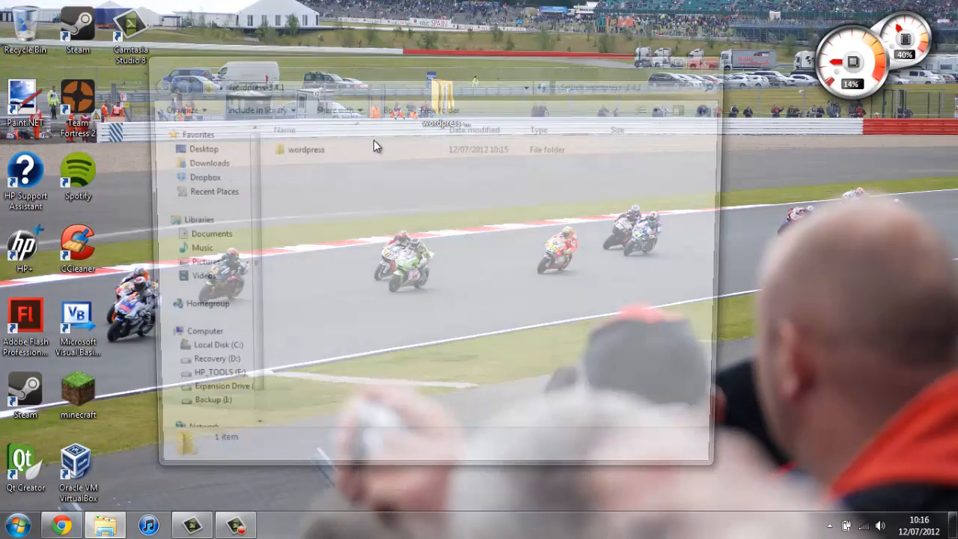
double_click(352, 152)
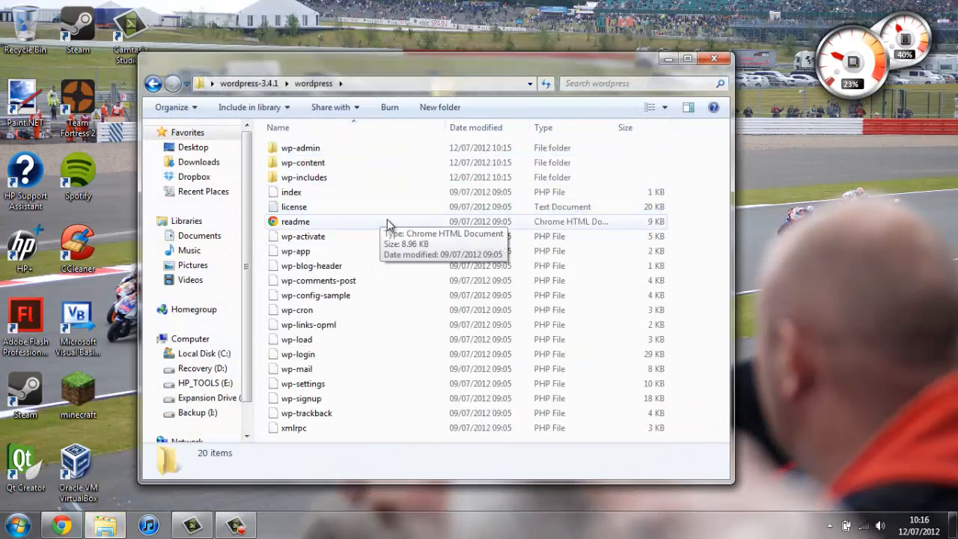
click(713, 58)
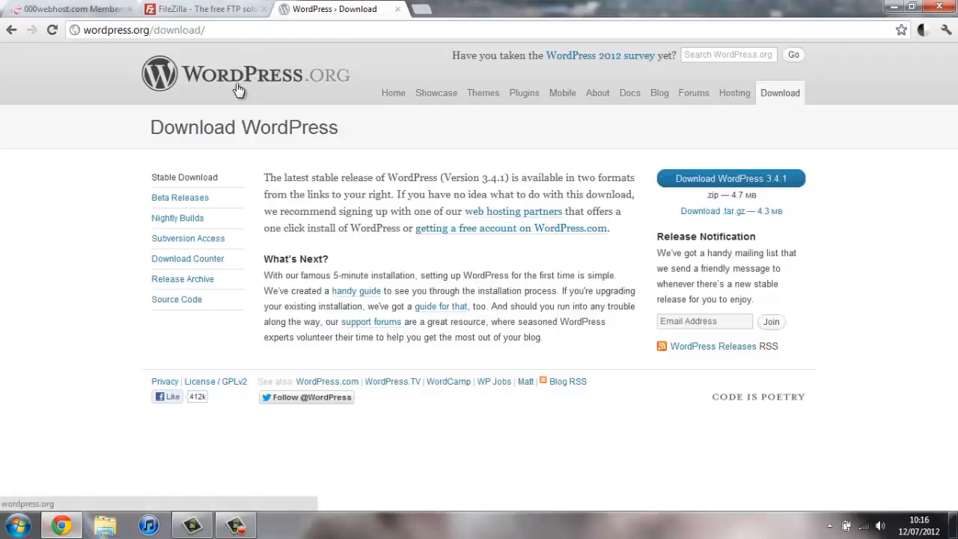
Step: Launch FileZilla from the filezilla shortcut in the user's home folder
click(185, 8)
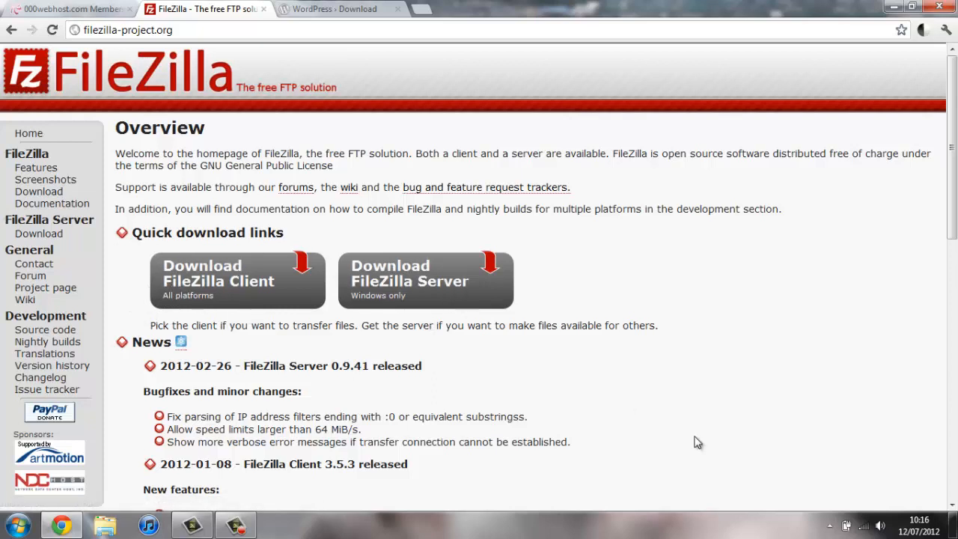
click(954, 526)
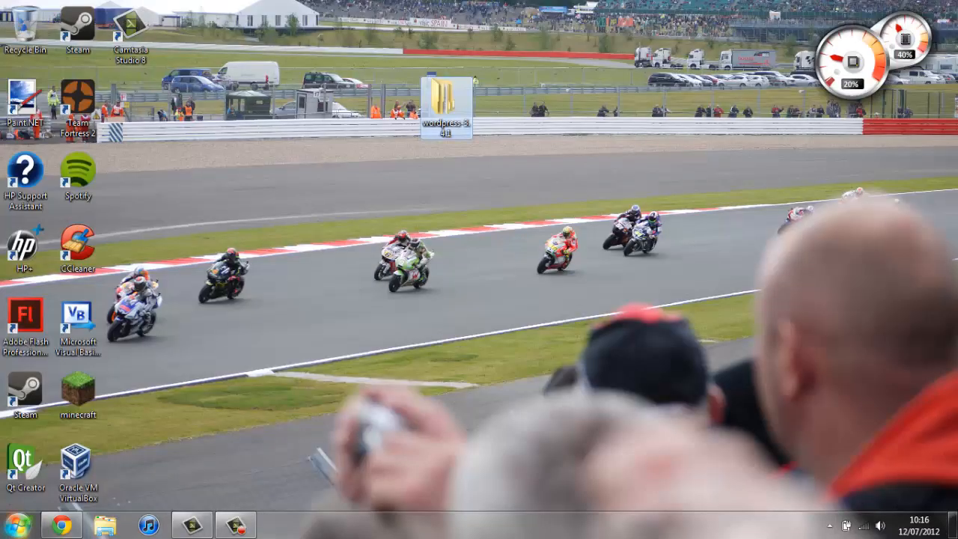
click(18, 526)
click(225, 217)
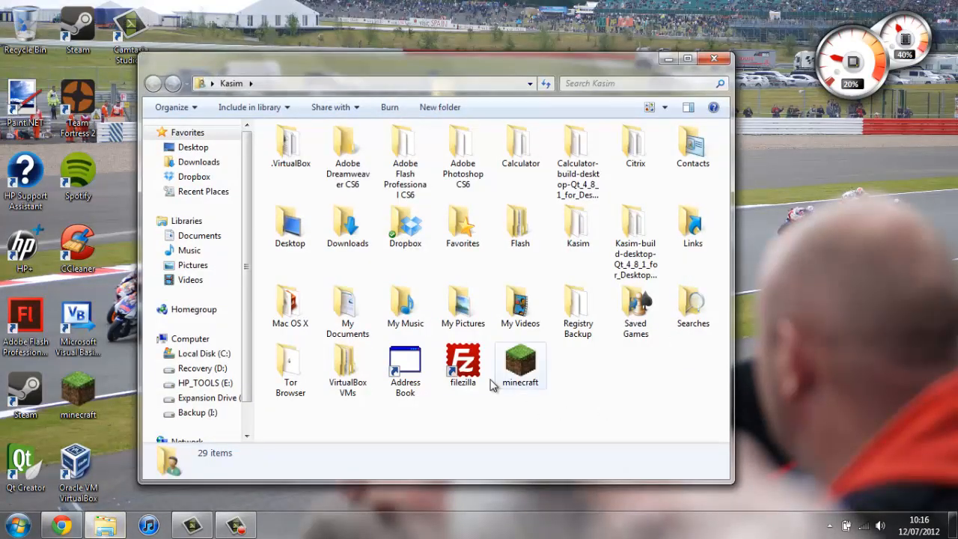
click(470, 362)
click(717, 59)
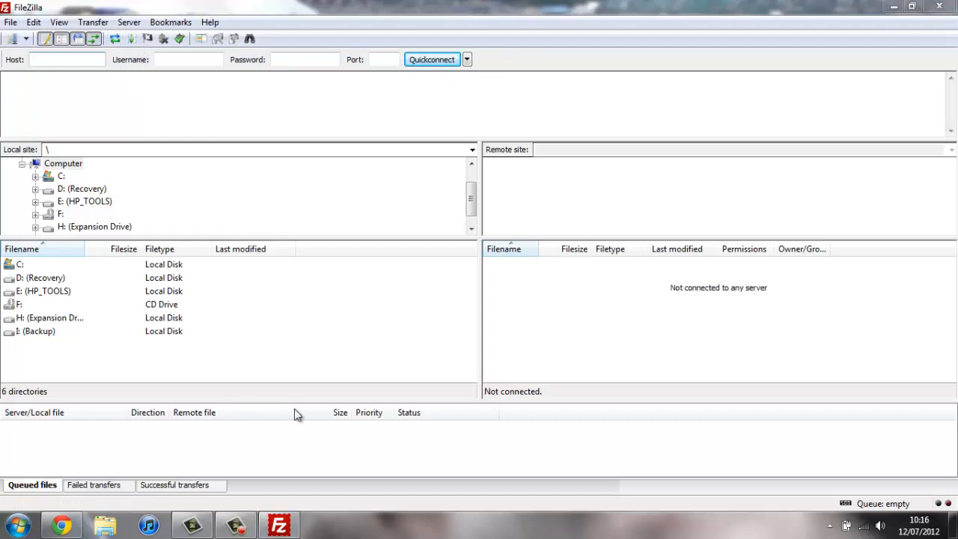
Step: Open makefreesite.net23.net's control panel and view its FTP login details
click(62, 525)
click(74, 9)
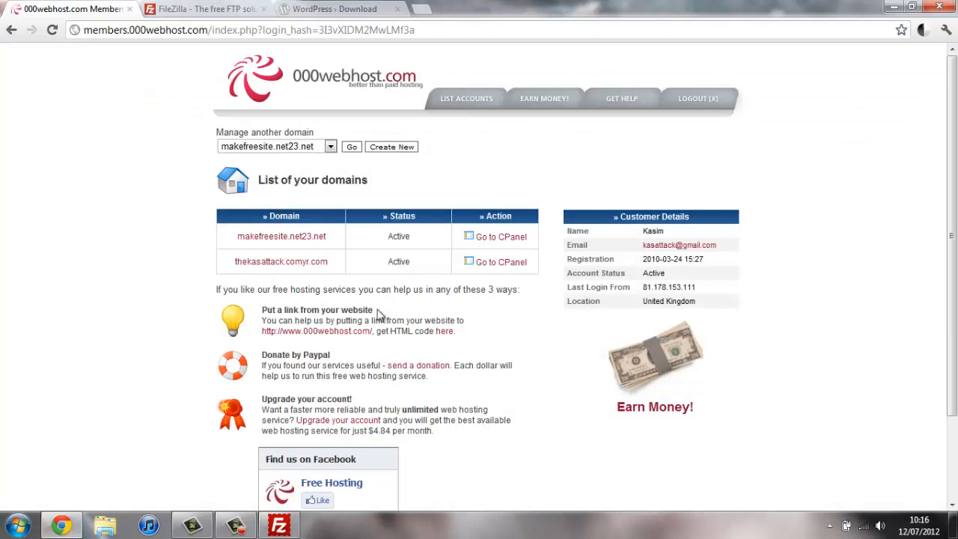
click(503, 238)
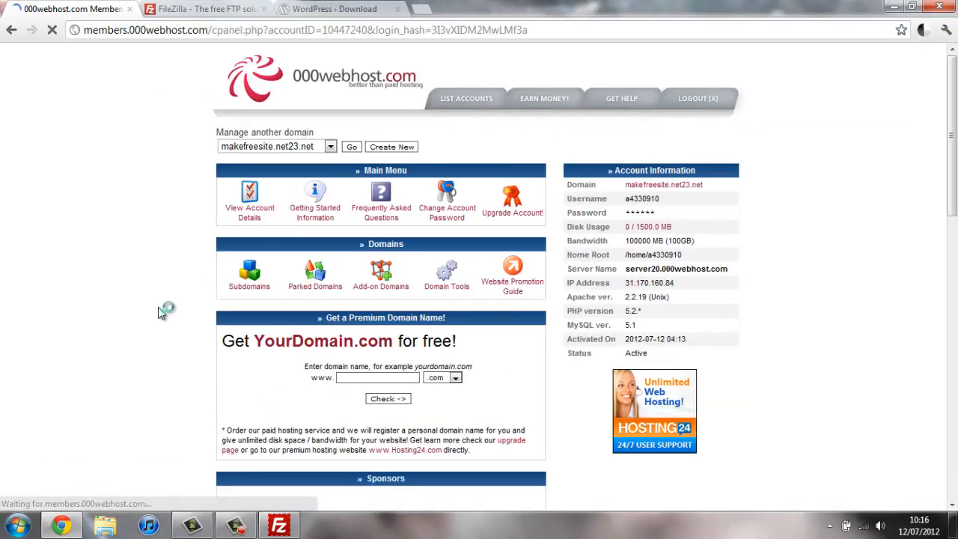
scroll(105, 286, down, 3)
scroll(103, 285, down, 3)
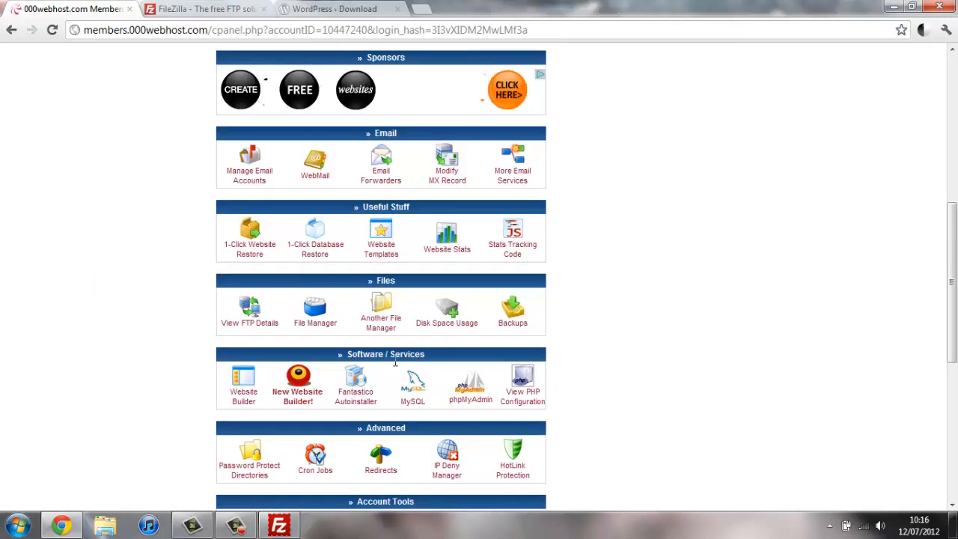
click(250, 322)
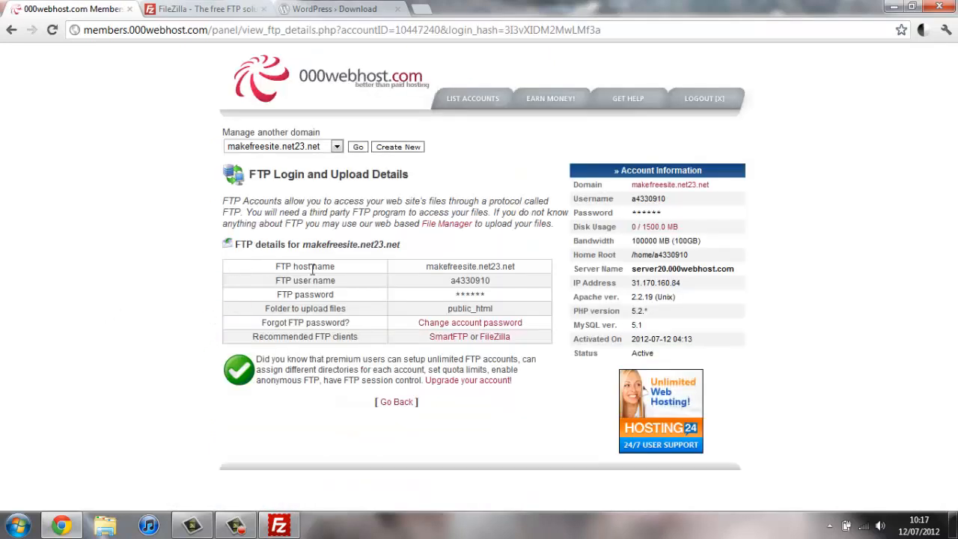
Step: Copy the FTP host name from 000webhost into FileZilla's Host field
drag(526, 269, 423, 270)
right_click(427, 269)
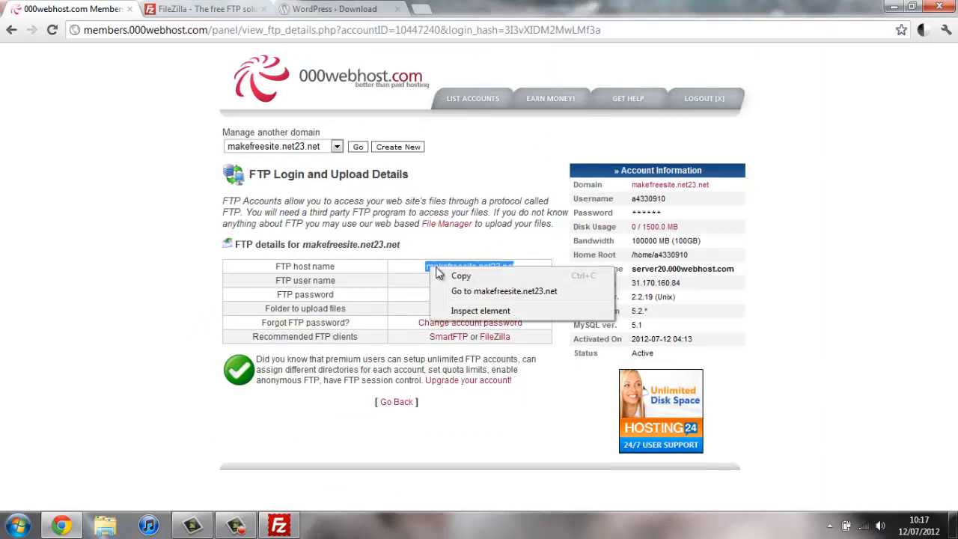
click(453, 277)
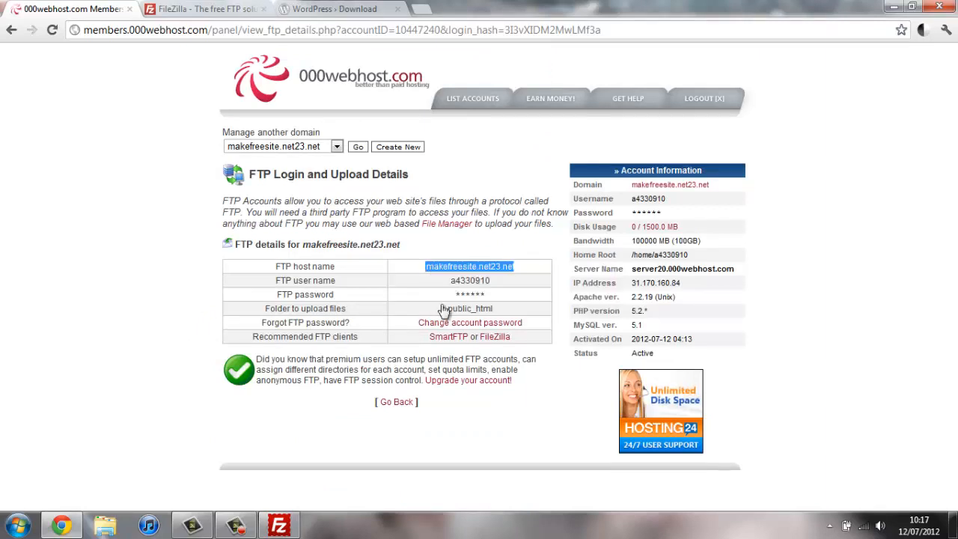
click(278, 525)
right_click(58, 59)
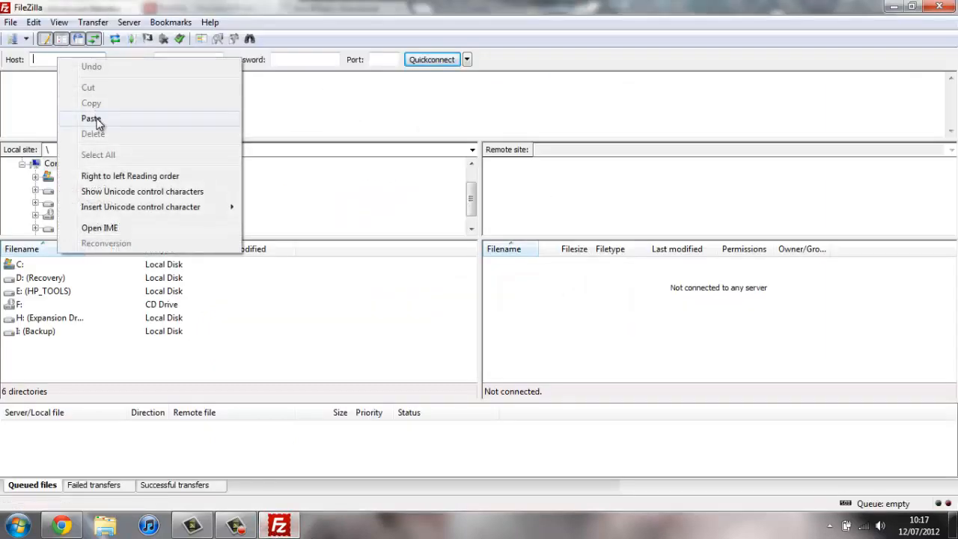
click(90, 117)
Step: Copy the FTP user name into FileZilla's Username field and enter the password
click(61, 526)
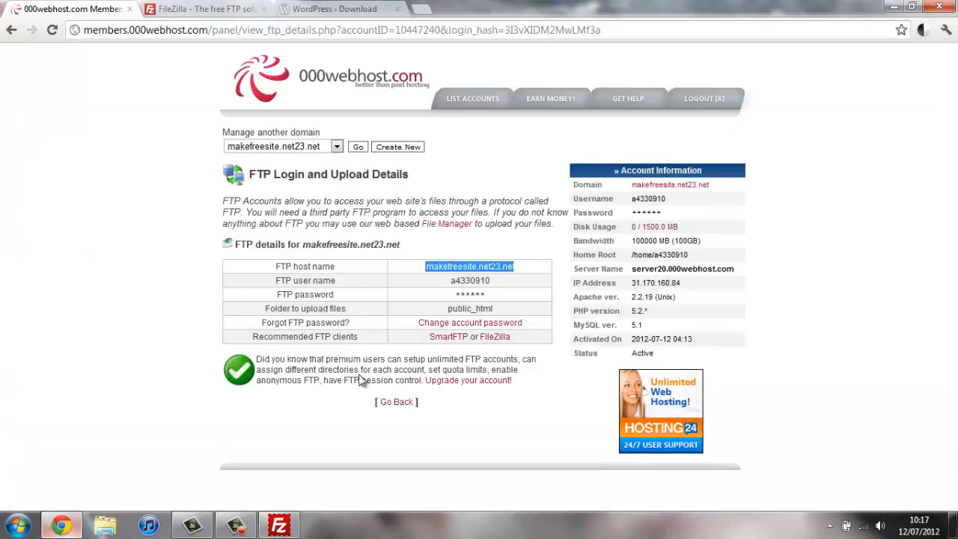
click(495, 283)
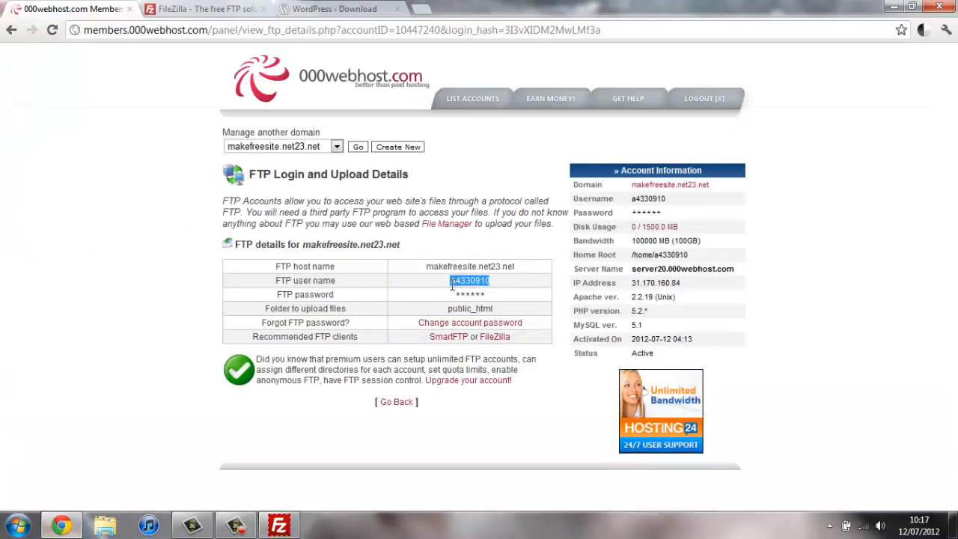
right_click(460, 286)
click(479, 294)
click(279, 526)
click(200, 60)
right_click(201, 59)
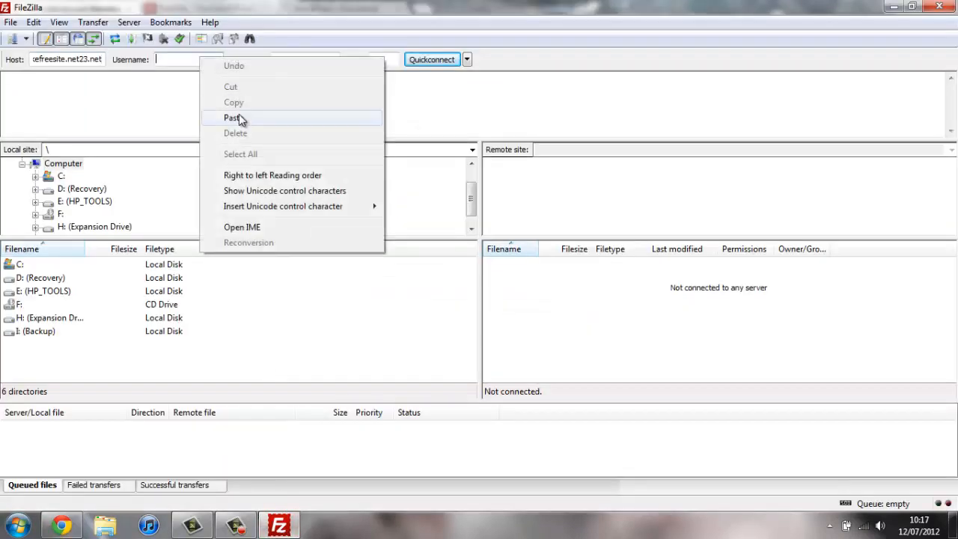
click(233, 117)
click(314, 59)
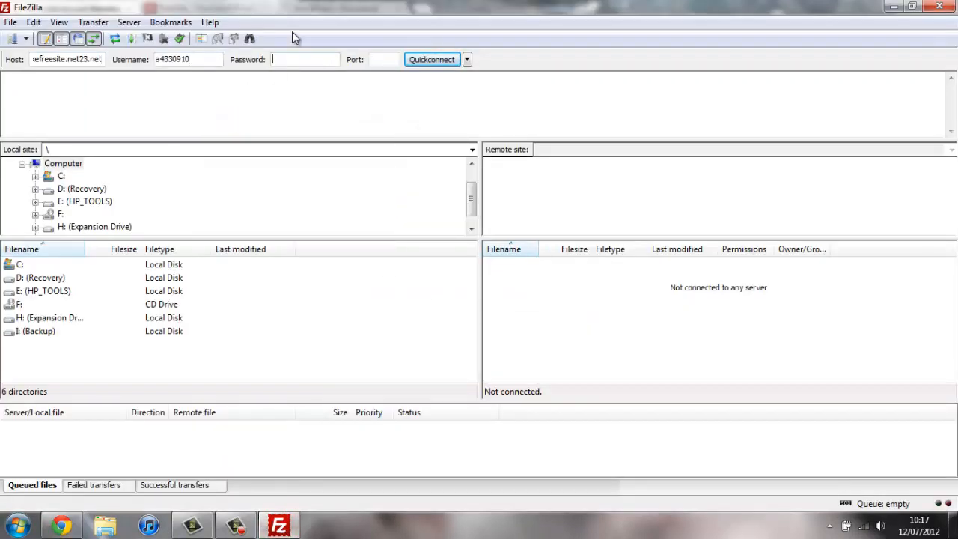
text(•••••••)
click(61, 525)
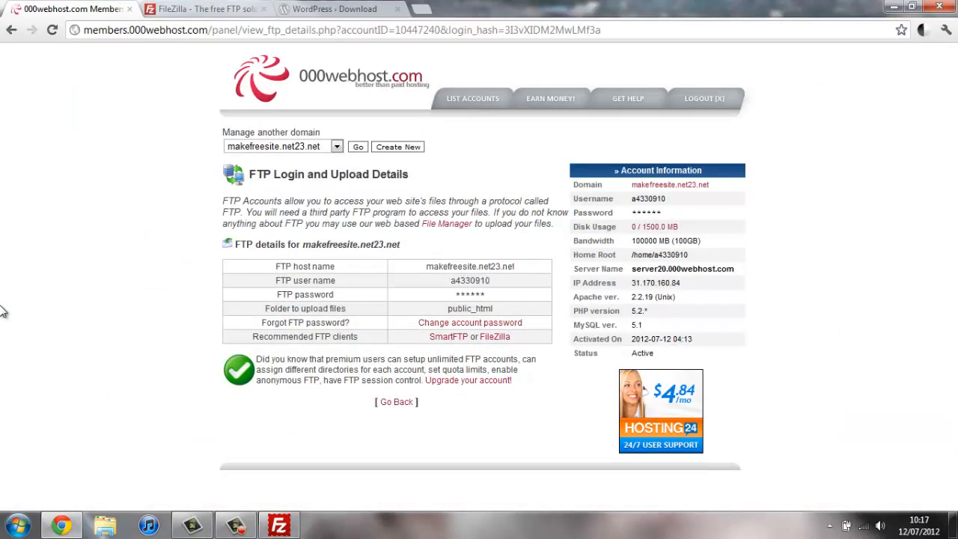
Step: Quickconnect to the FTP server and open the remote public_html folder
click(278, 525)
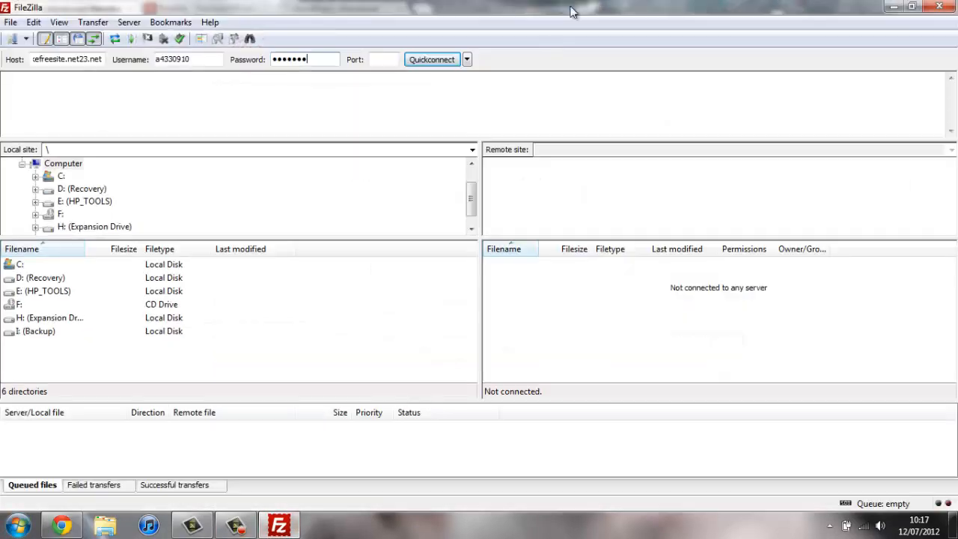
click(427, 59)
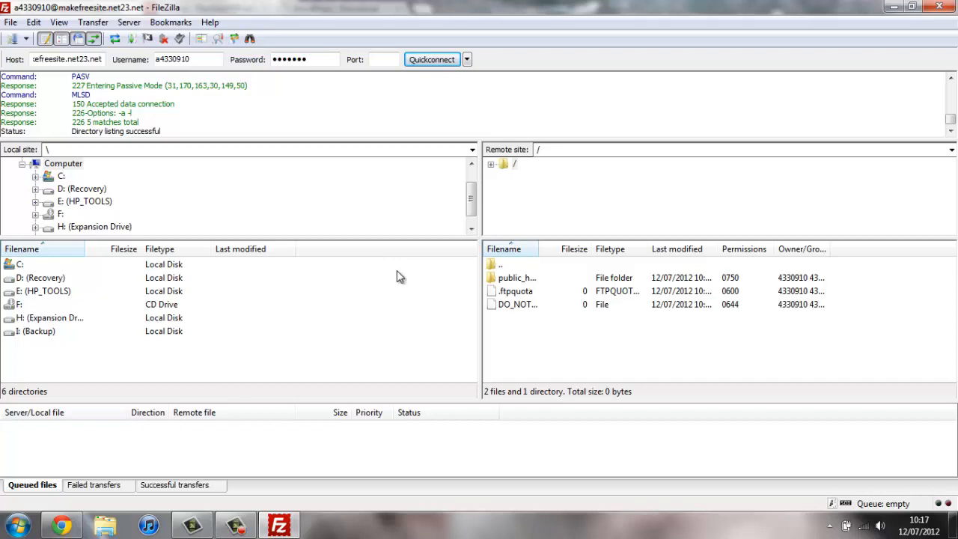
click(519, 279)
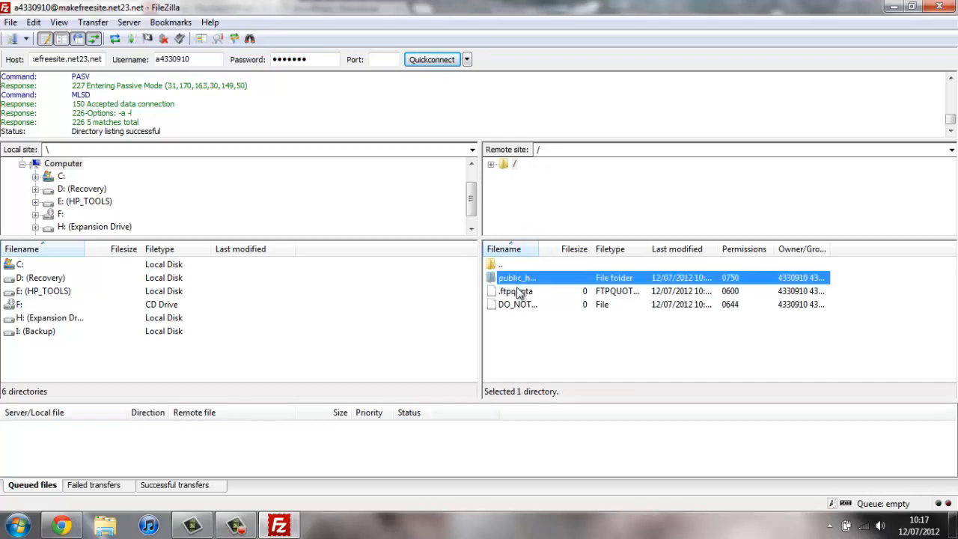
double_click(531, 282)
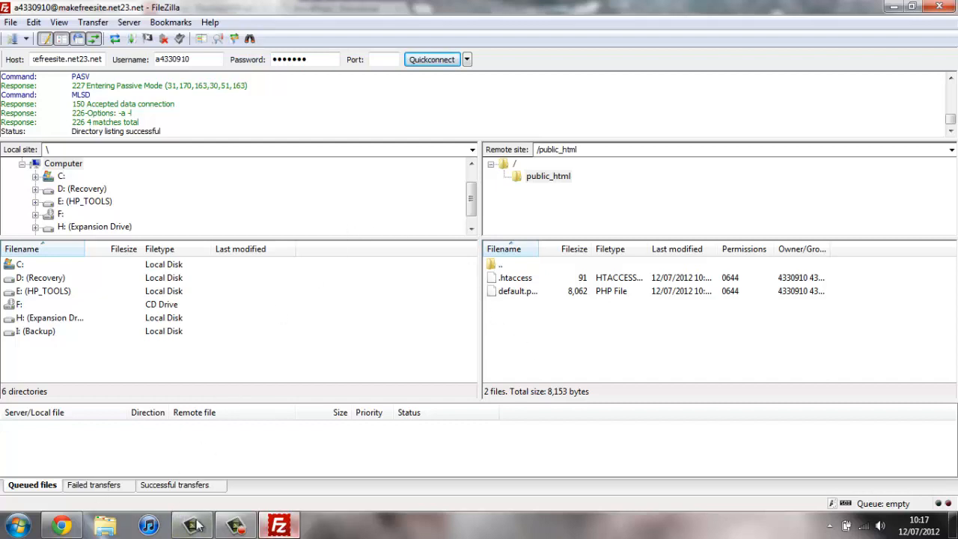
click(953, 525)
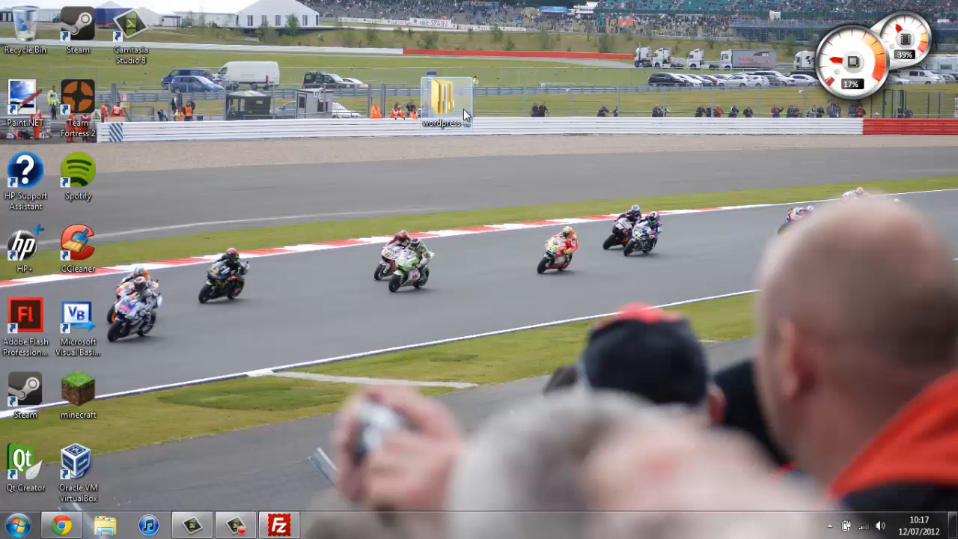
Step: Open the wordpress-3.4.1\wordpress folder and select all of its files
double_click(464, 111)
double_click(382, 149)
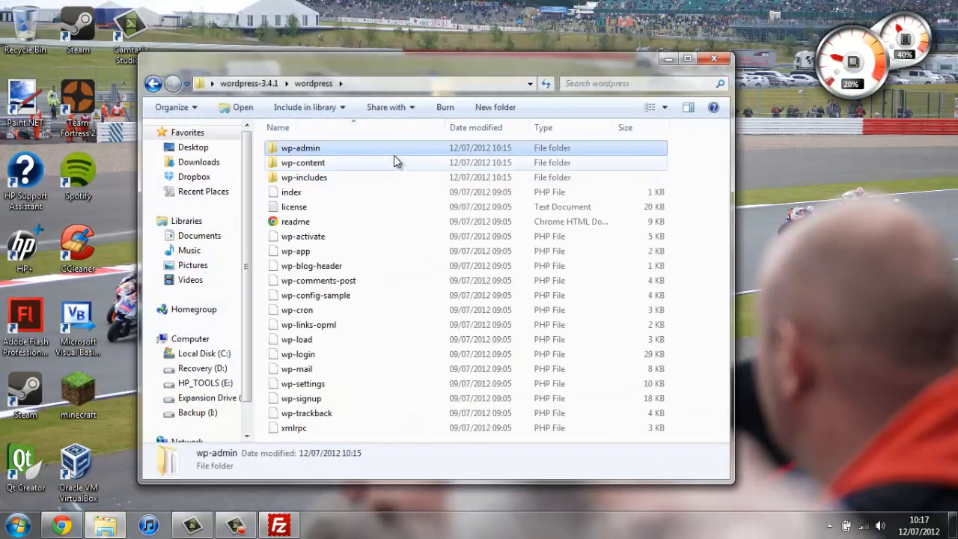
key(ctrl+a)
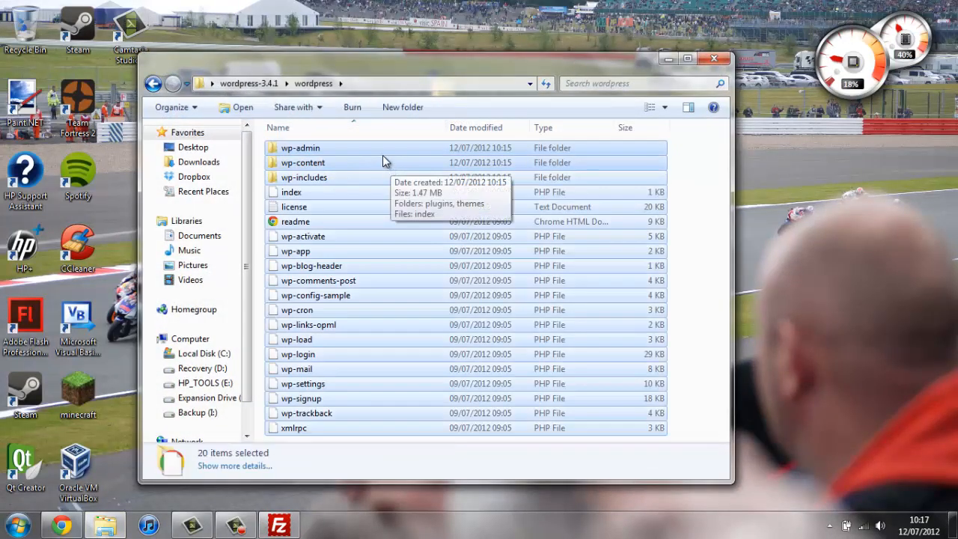
Step: Drag the selected WordPress files into FileZilla's remote public_html pane to upload them
click(279, 525)
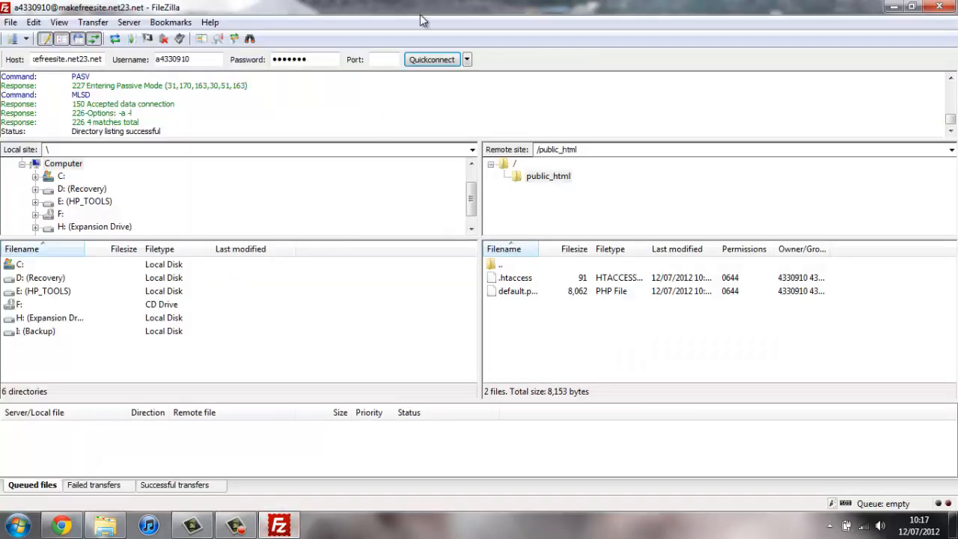
click(911, 7)
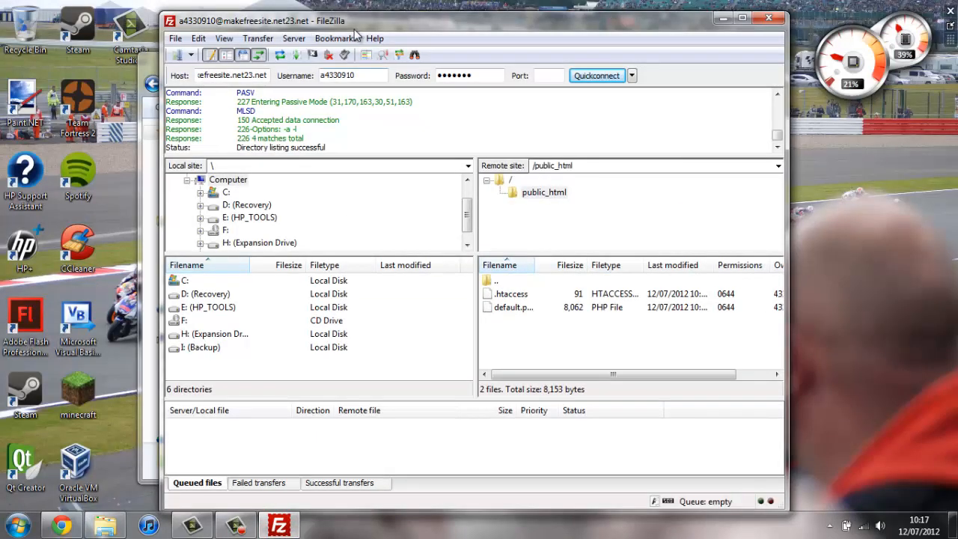
drag(380, 15, 565, 39)
drag(323, 151, 746, 354)
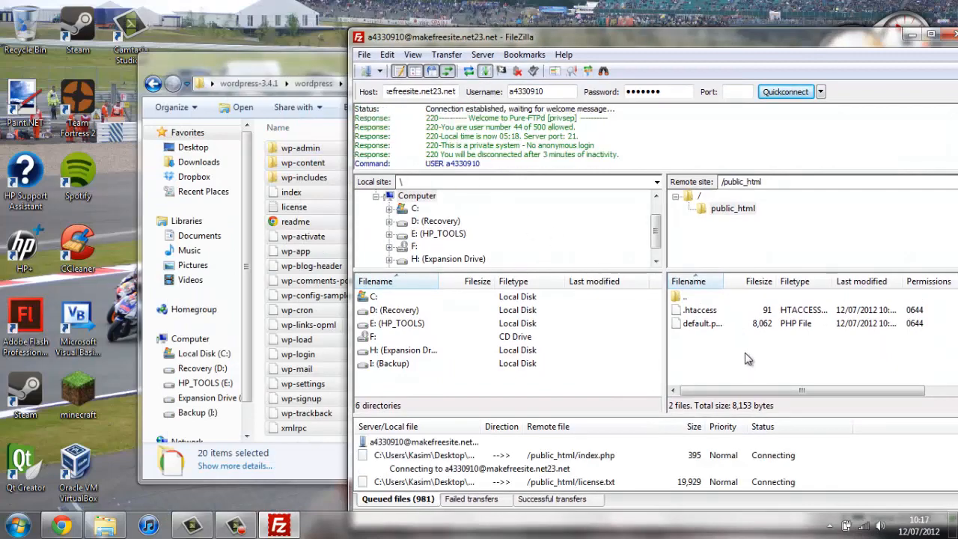
drag(550, 33, 386, 14)
double_click(388, 12)
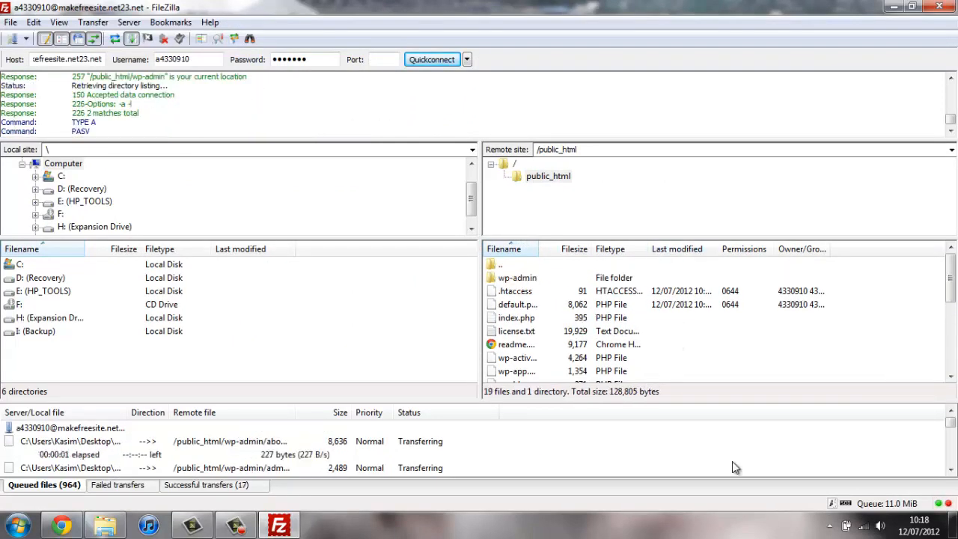
click(238, 526)
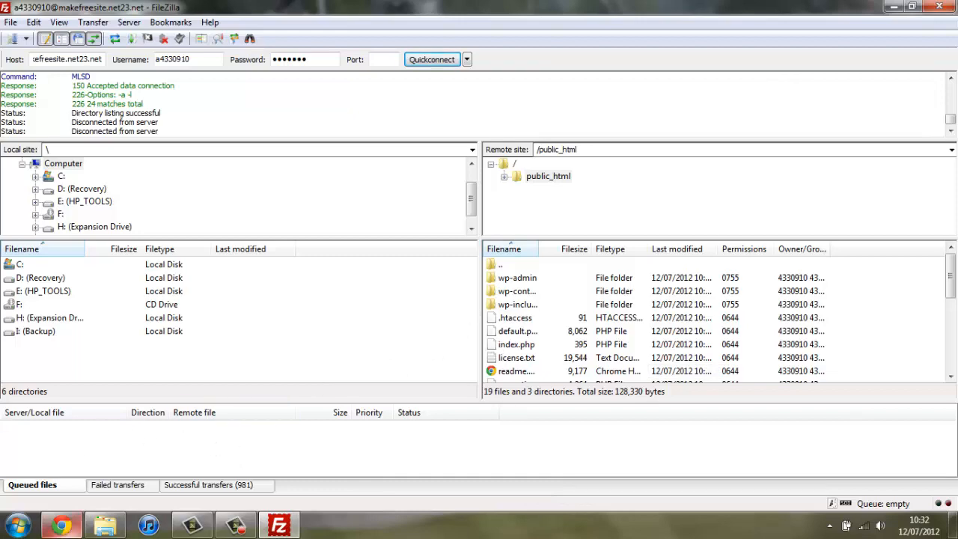
click(61, 524)
Step: Load makefreesite.net23.net/wp-admin/install.php in a new Chrome tab
click(422, 9)
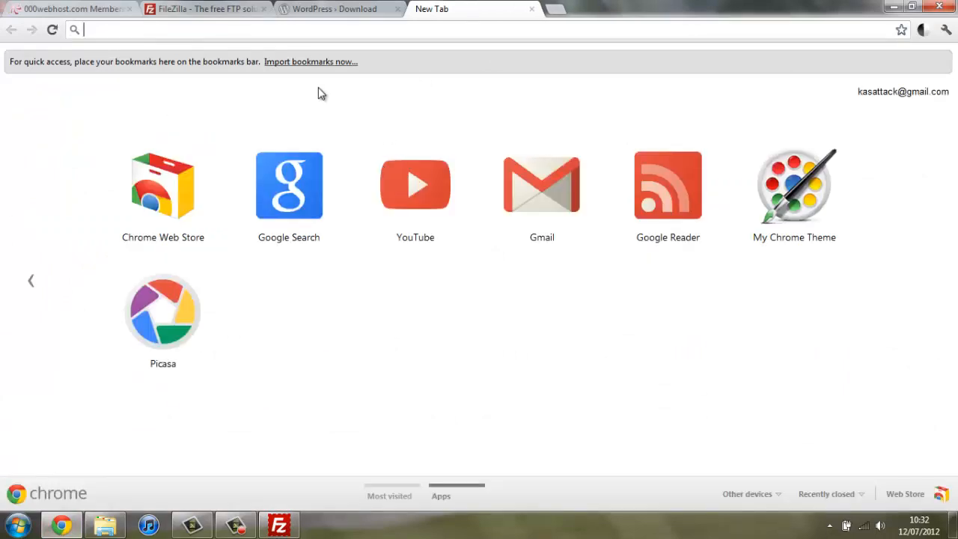
click(100, 8)
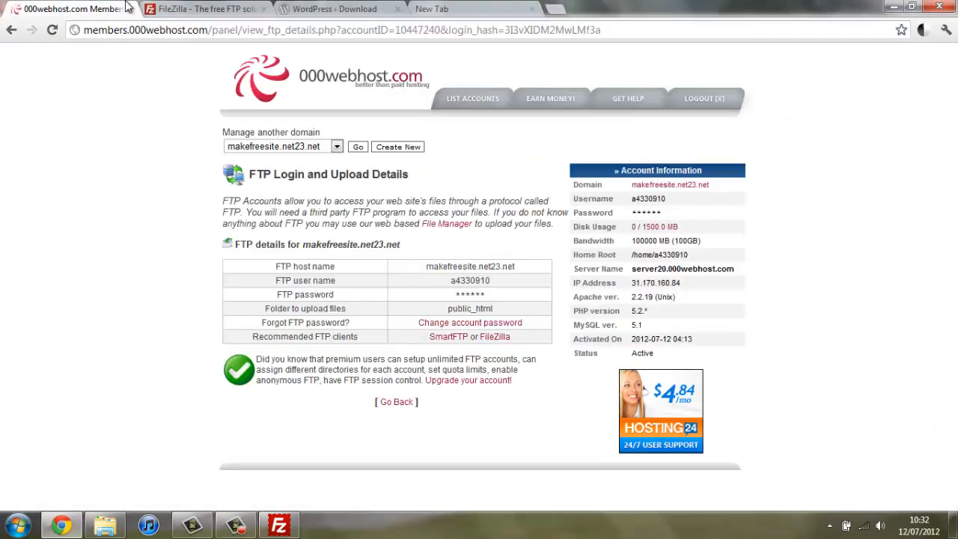
click(476, 9)
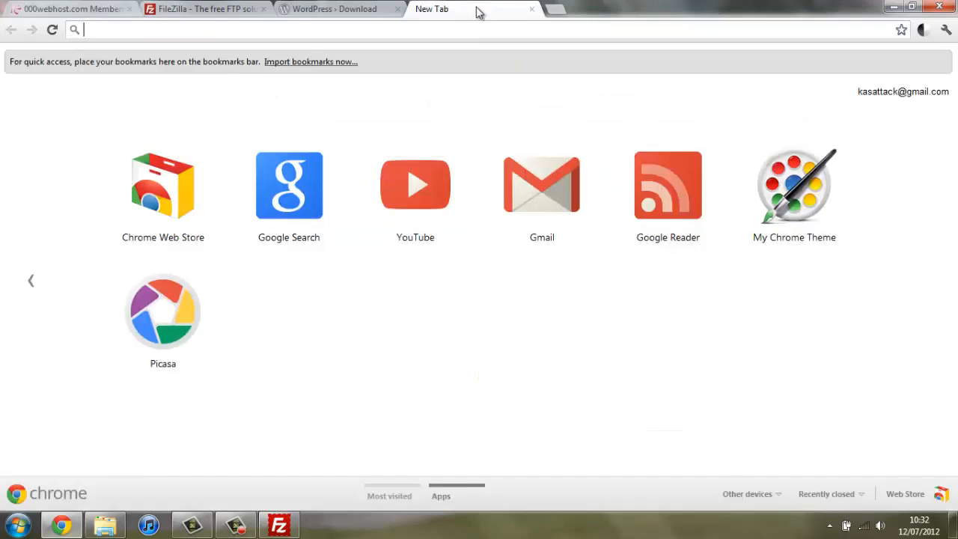
text(make)
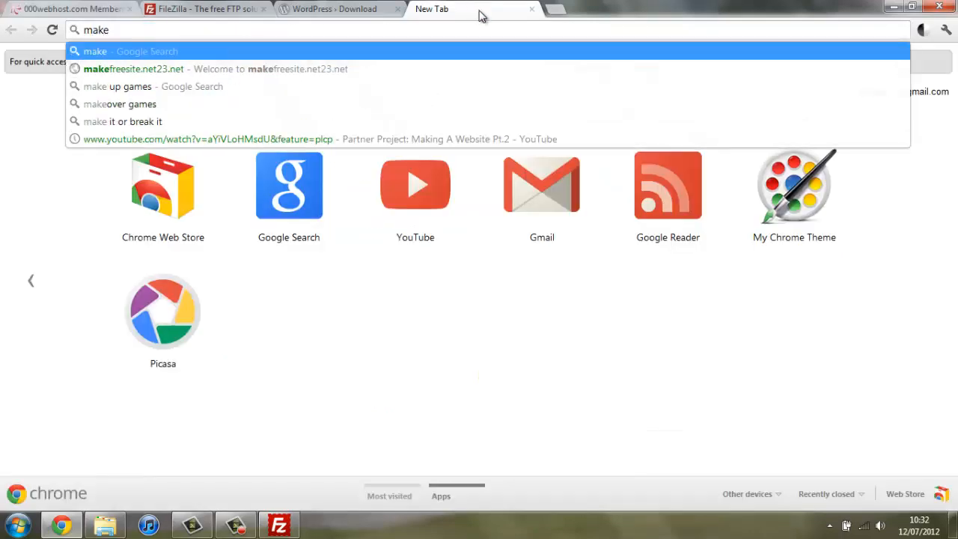
text(freesite)
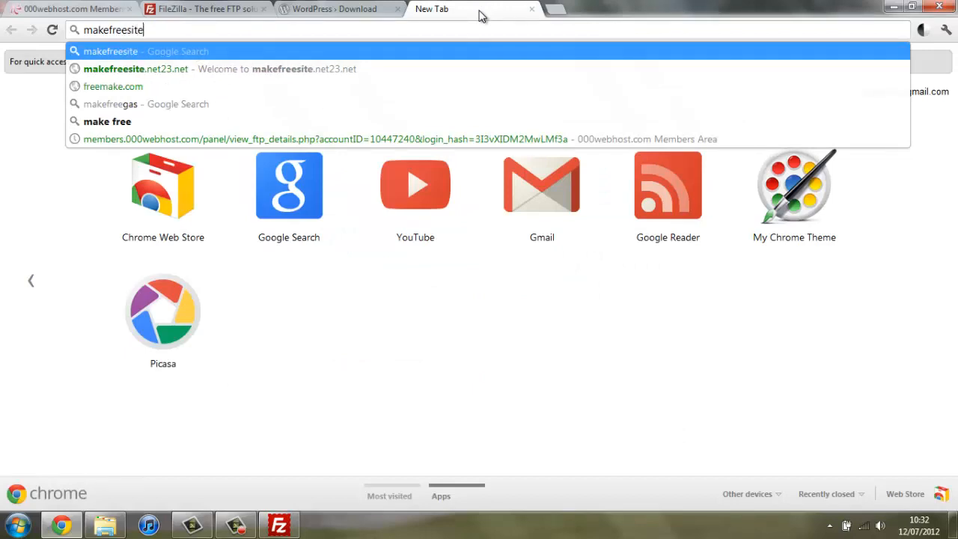
key(Down)
text(/)
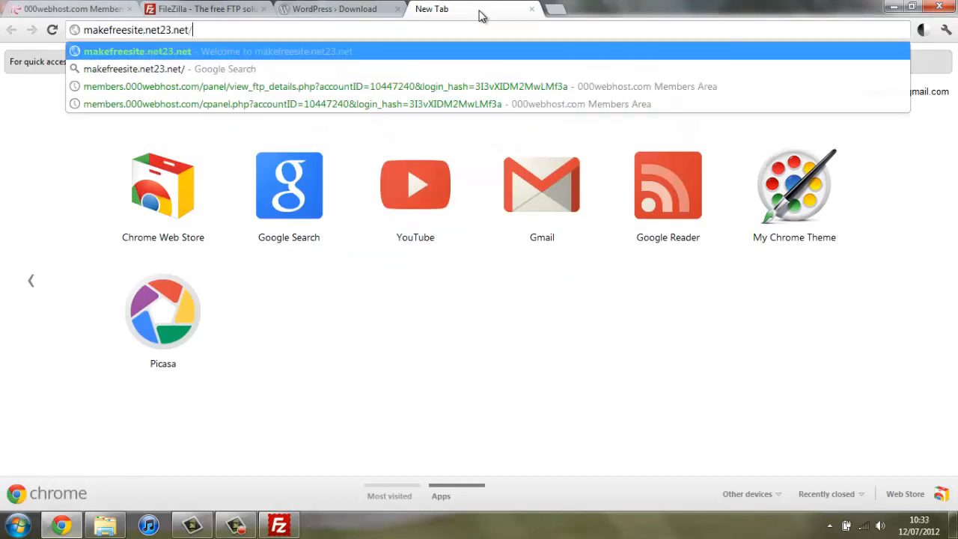
text(wp-)
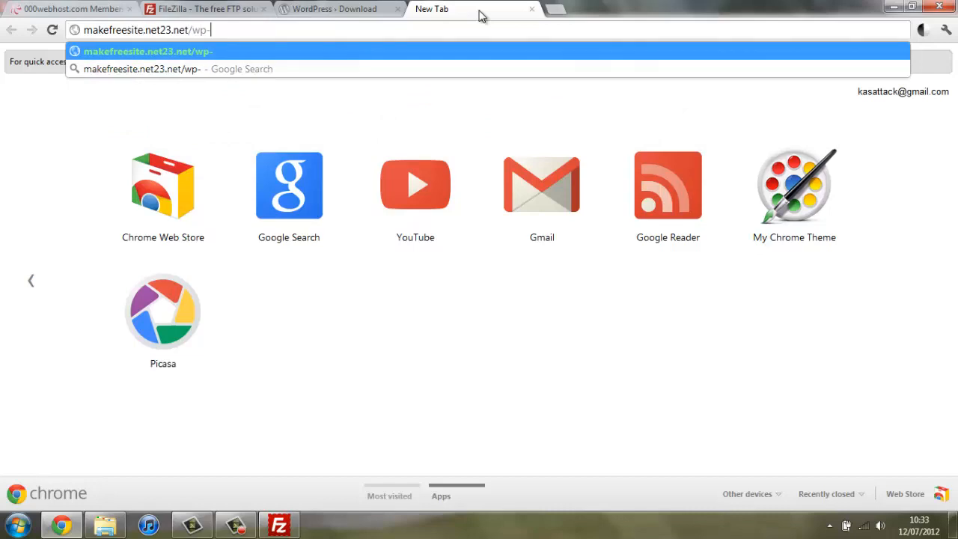
text(admin/)
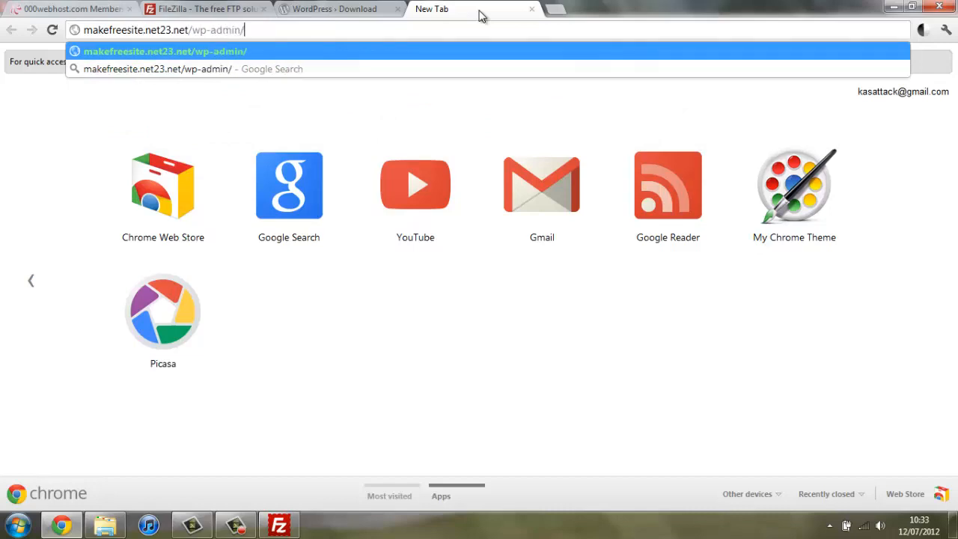
text(install)
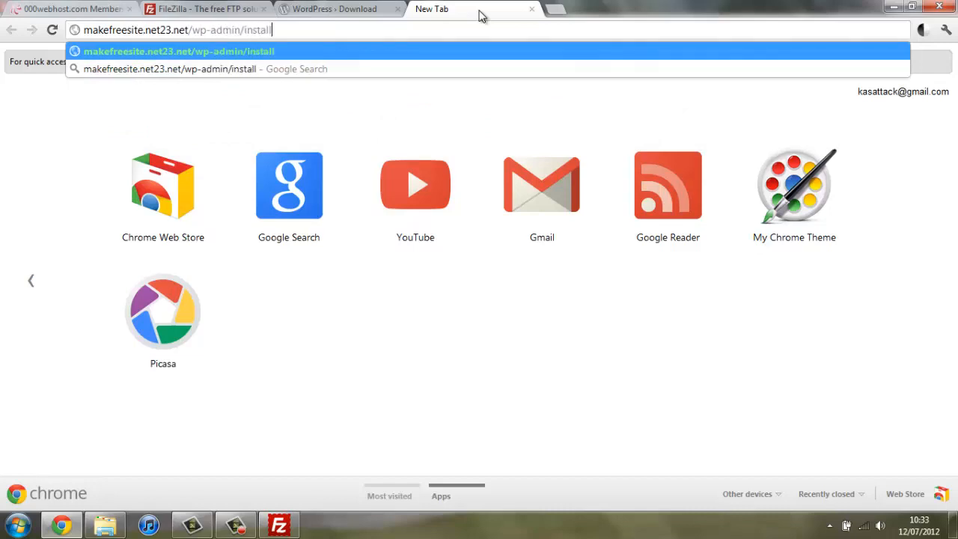
text(.php)
key(Return)
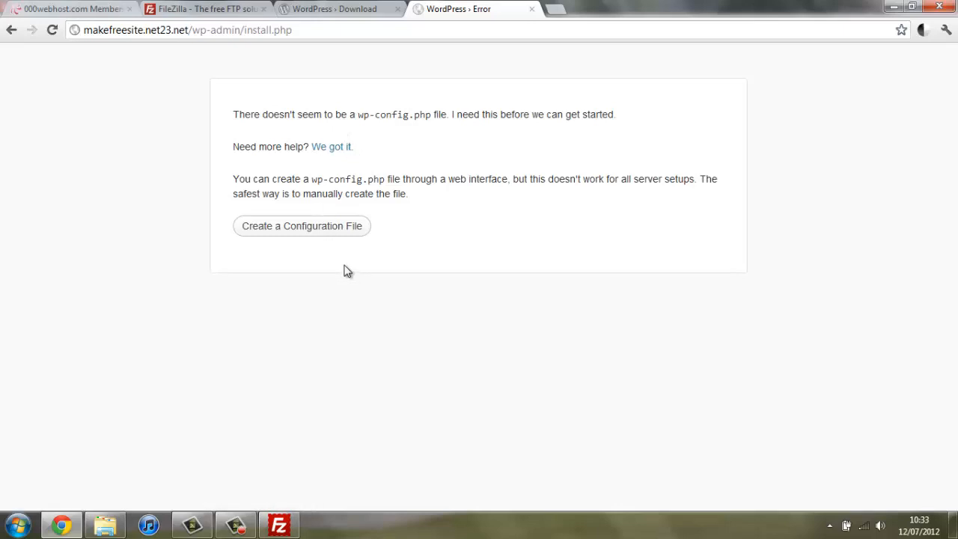
Step: Start creating wp-config.php, then open 000webhost's MySQL database management page
click(304, 228)
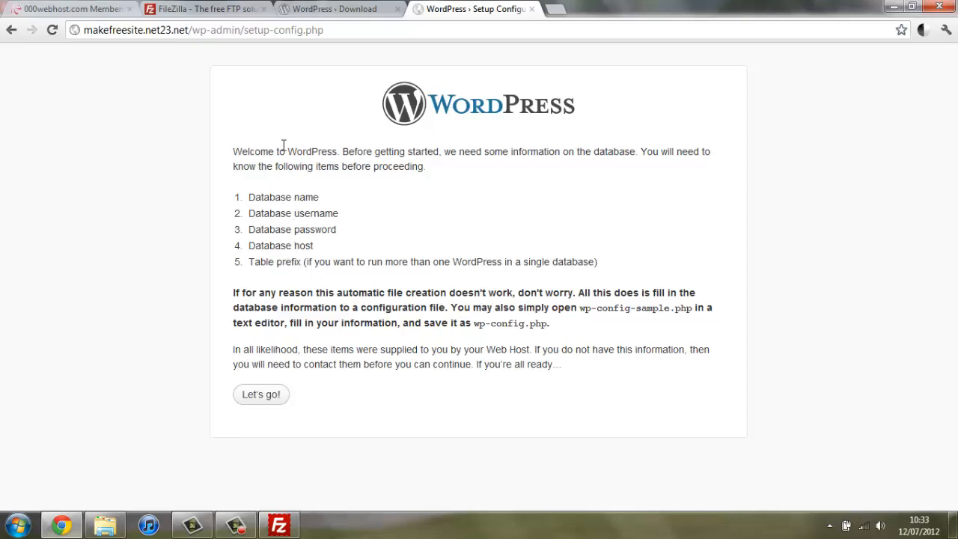
click(54, 9)
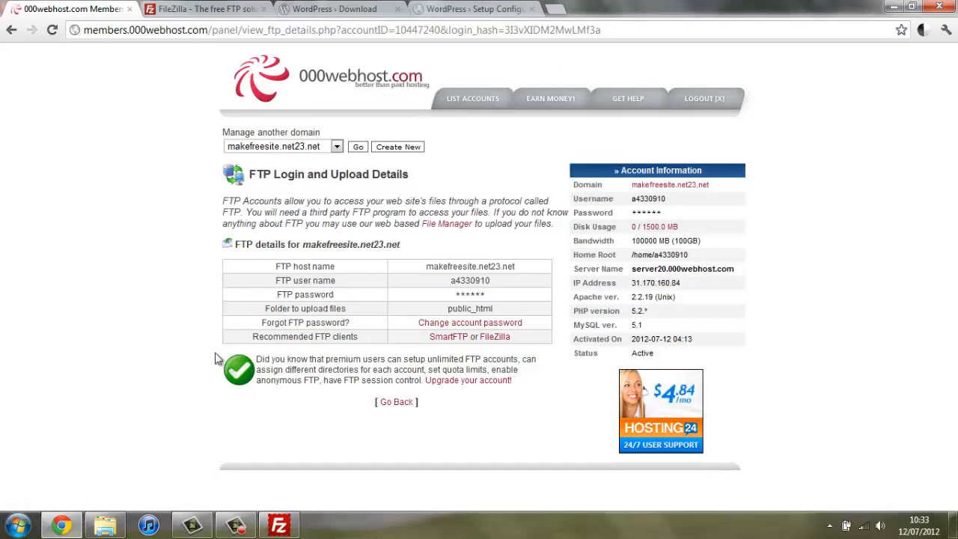
click(393, 402)
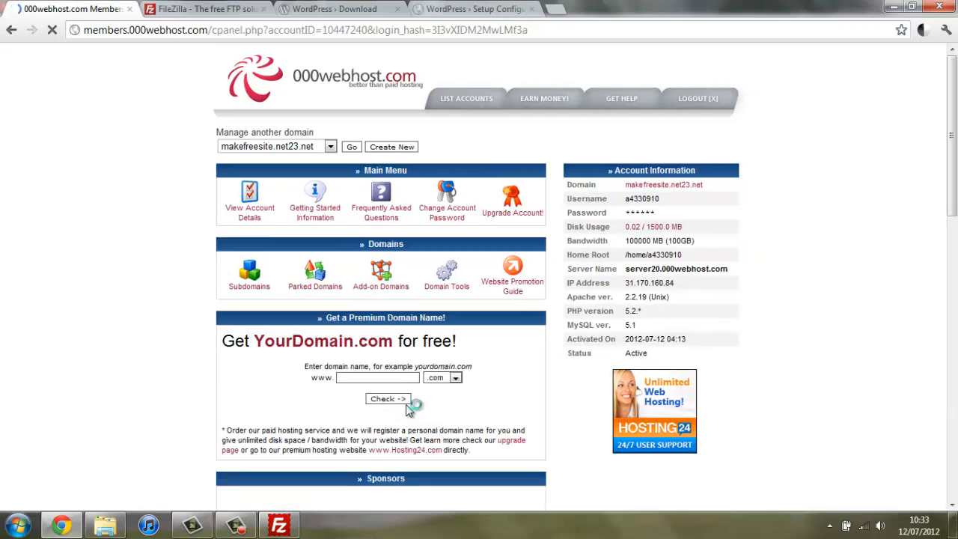
scroll(411, 334, down, 7)
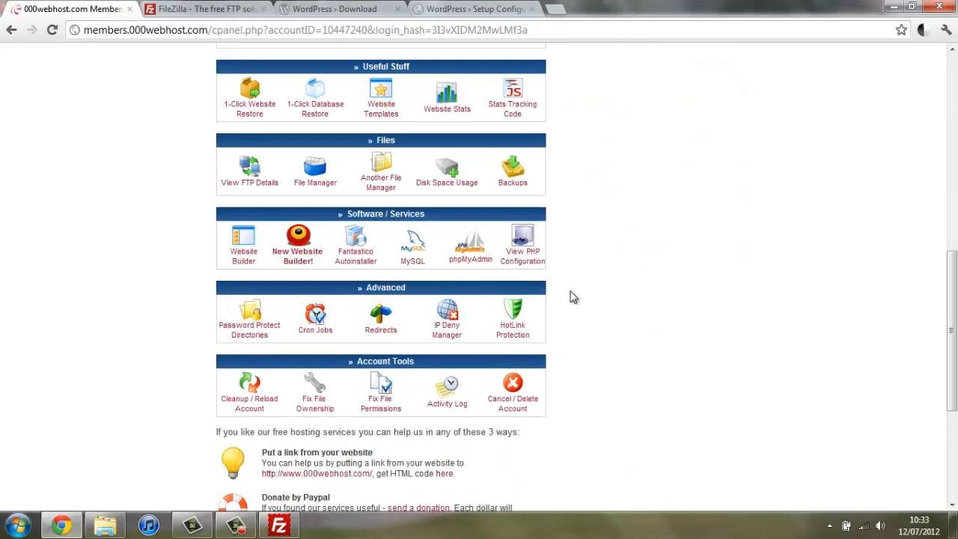
click(422, 254)
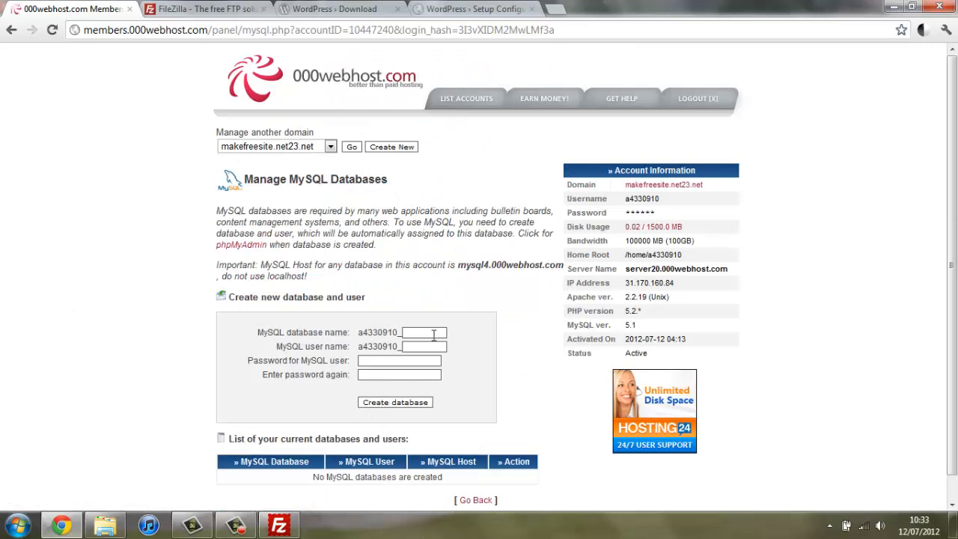
Step: Create a MySQL database and user named wpsite with a confirmed password
click(433, 336)
text(w)
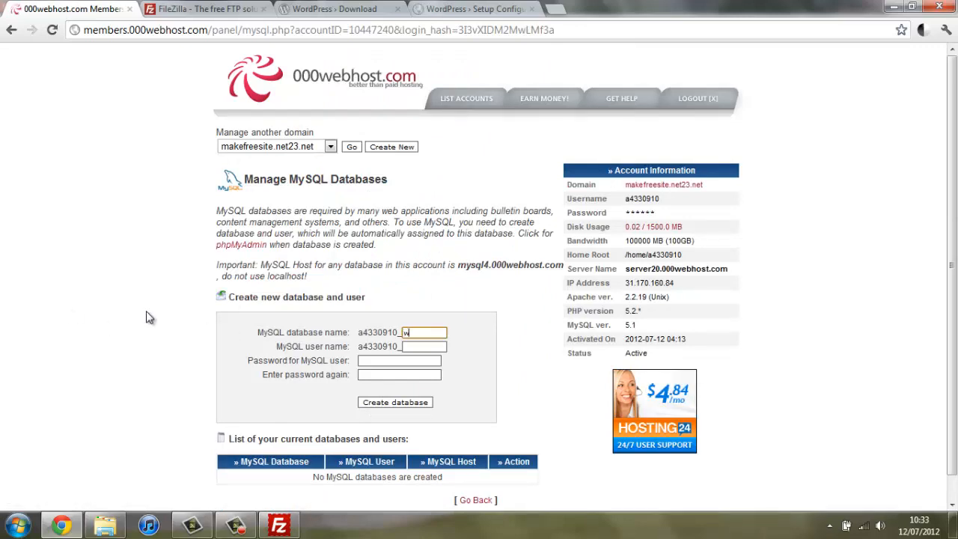
text(or)
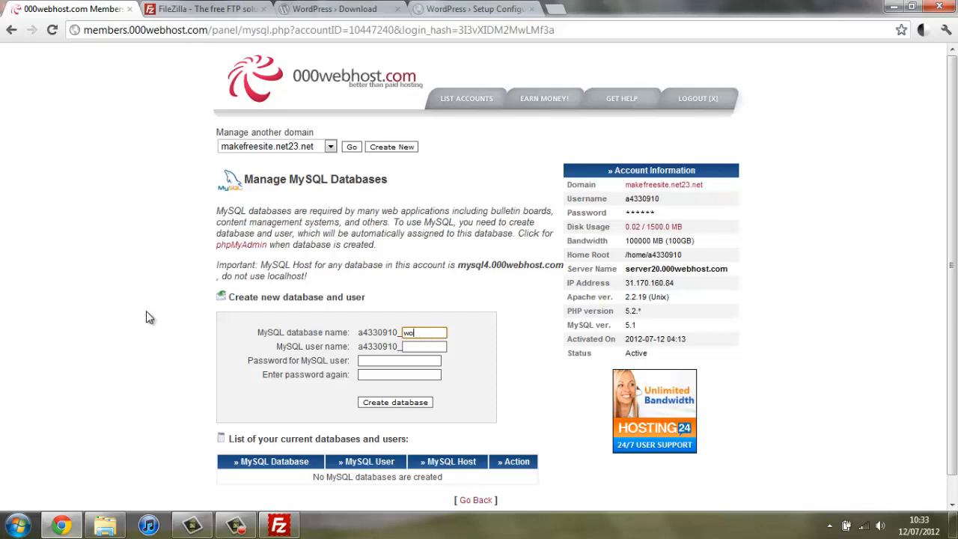
key(BackSpace)
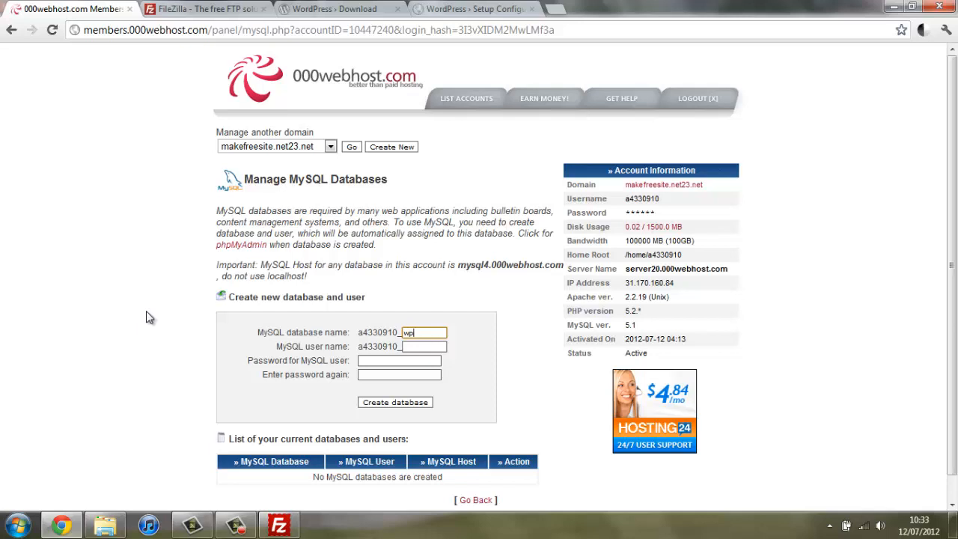
text(site)
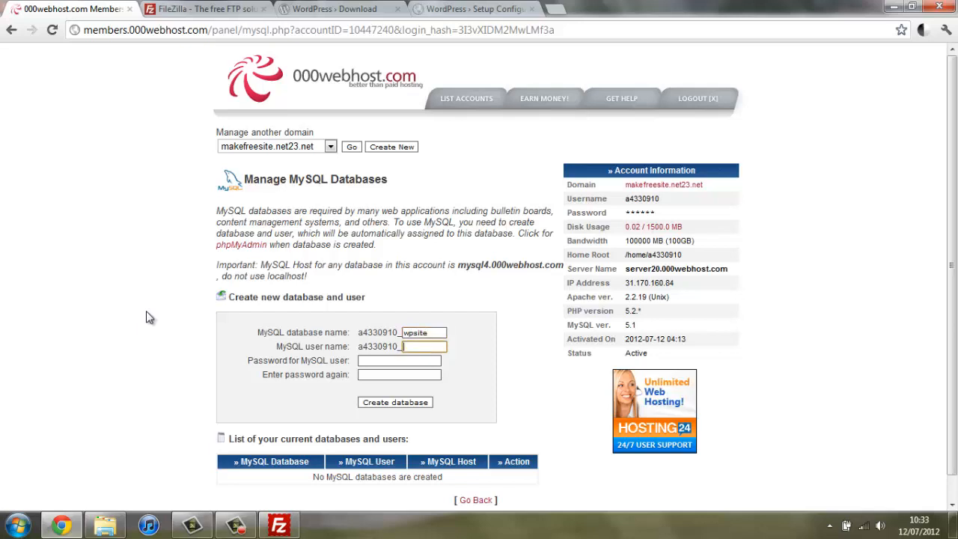
text(wps)
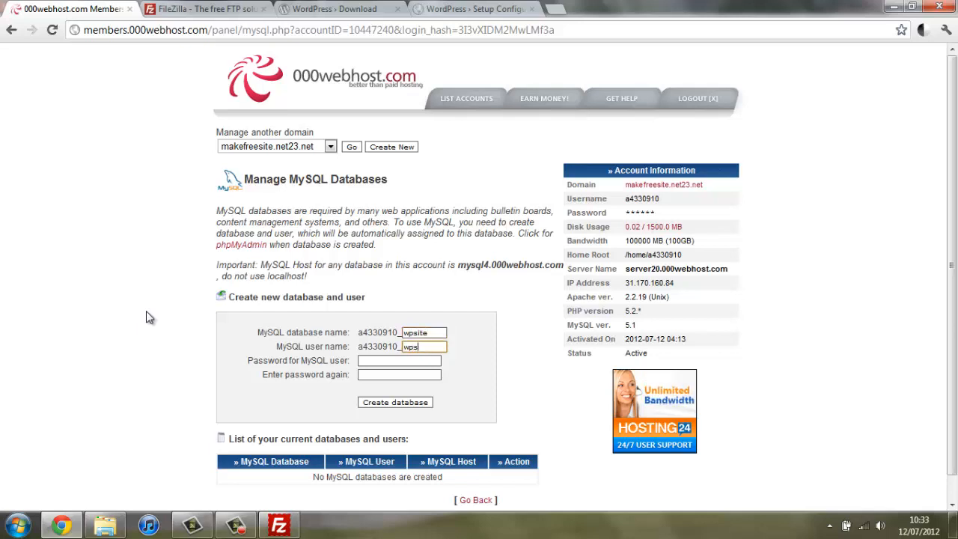
text(ite)
key(Tab)
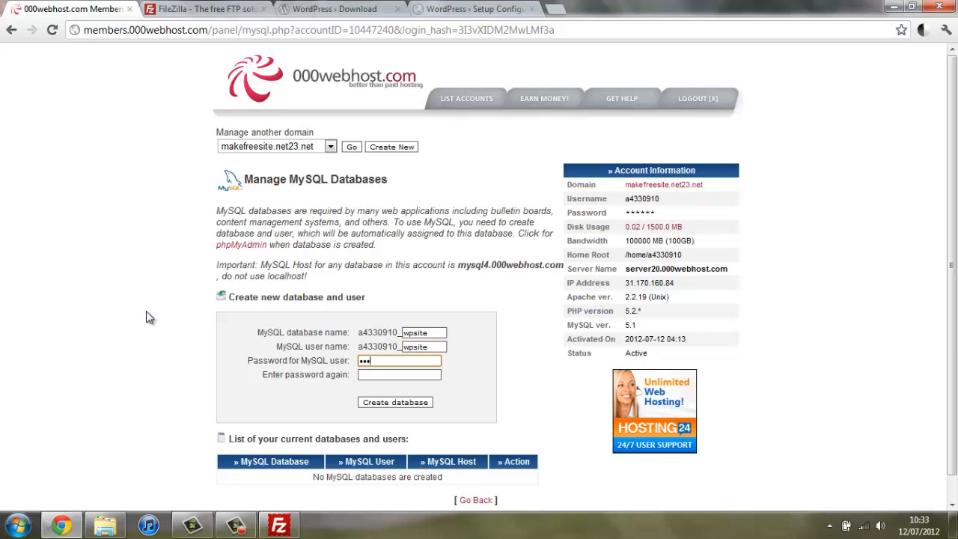
text(•••••••)
key(Tab)
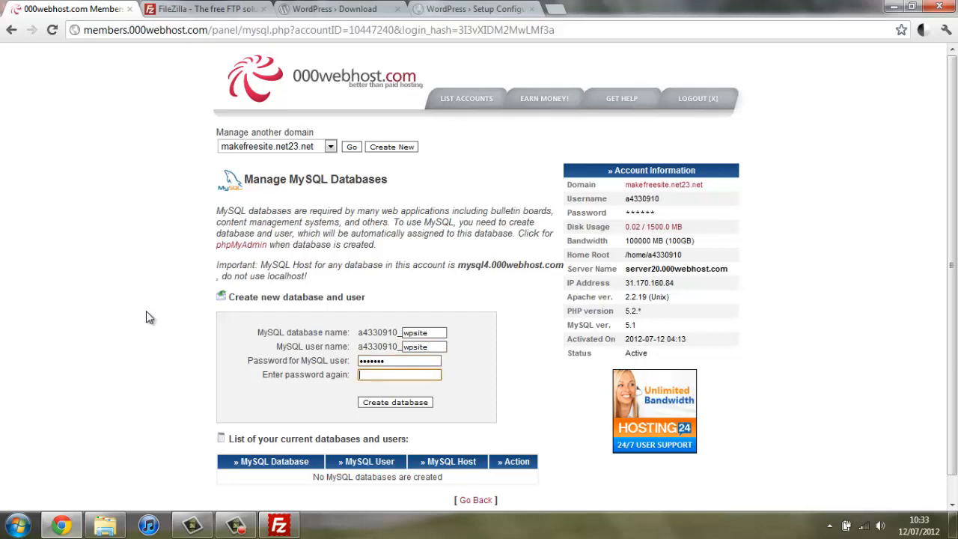
text(••••••)
click(383, 405)
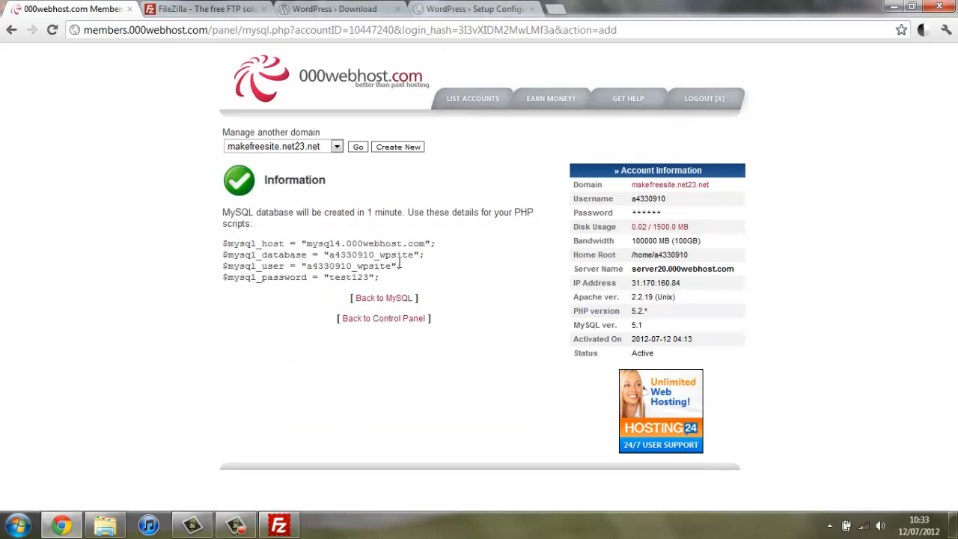
click(437, 10)
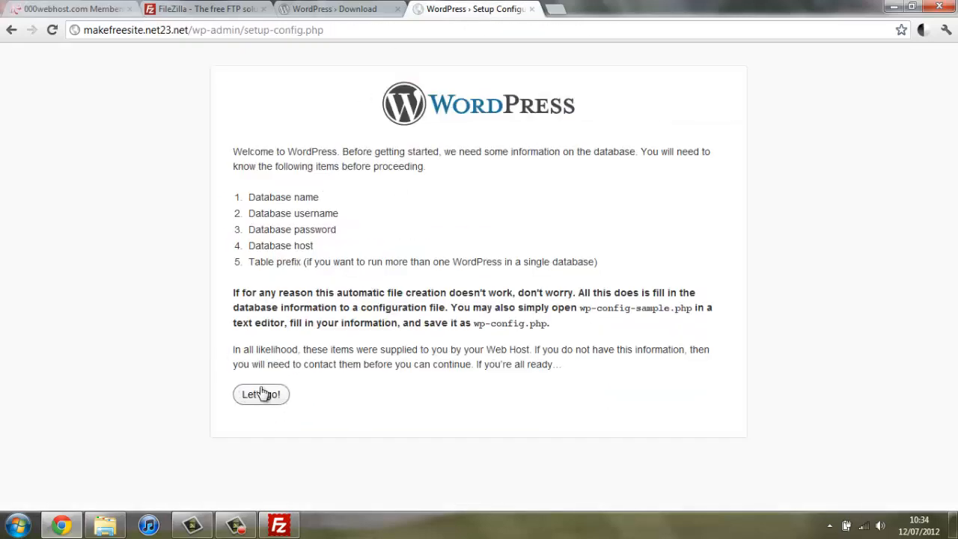
Step: Copy the new database name from 000webhost into WordPress's Database Name field
click(258, 394)
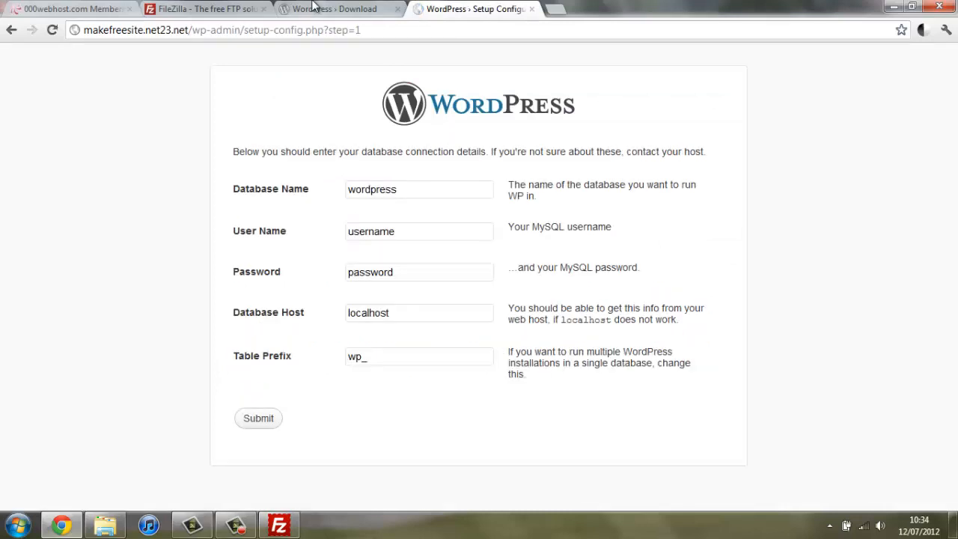
click(43, 8)
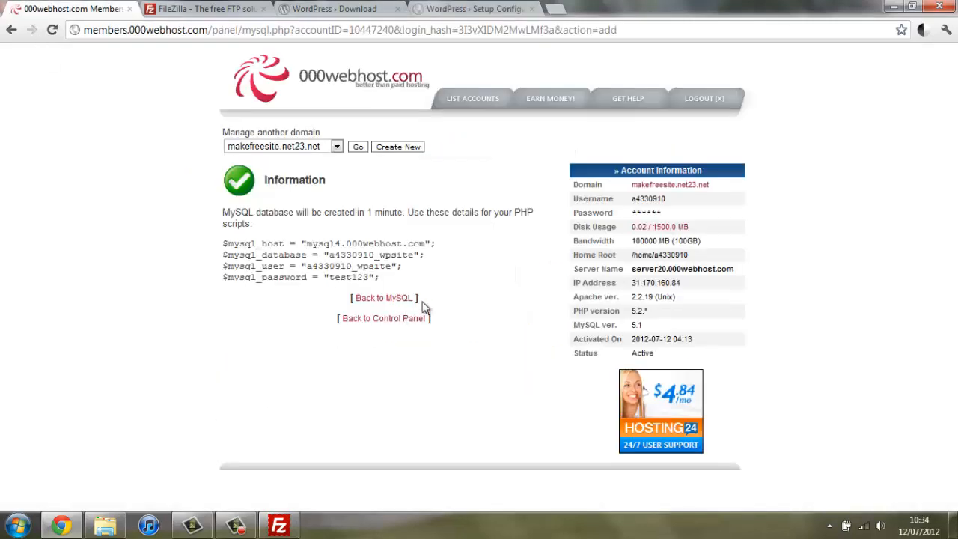
drag(414, 254, 331, 261)
right_click(337, 254)
click(360, 259)
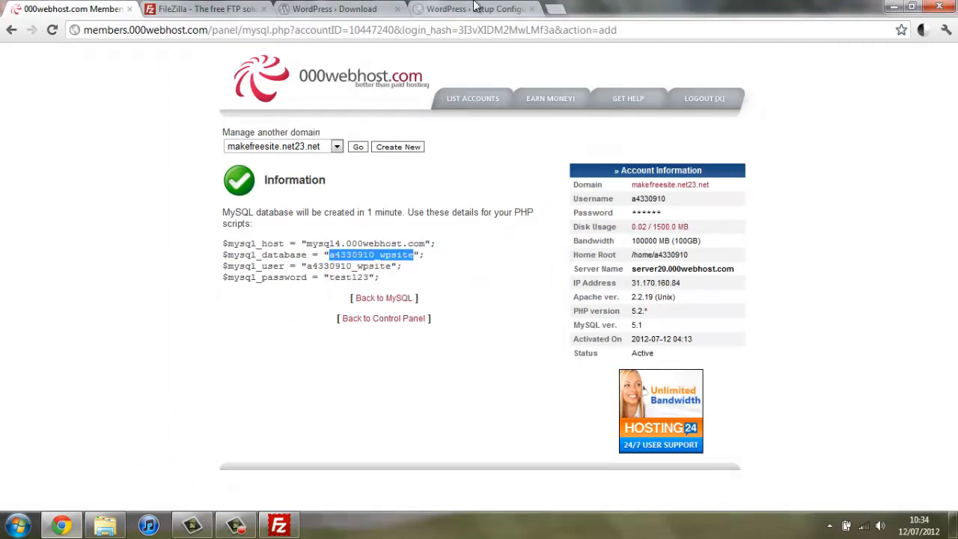
click(475, 7)
drag(417, 185, 103, 205)
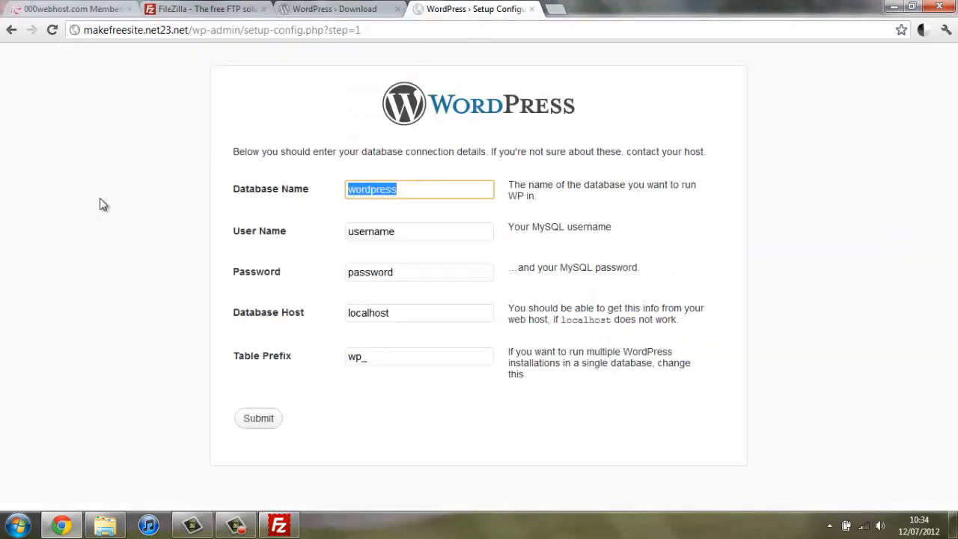
key(ctrl+v)
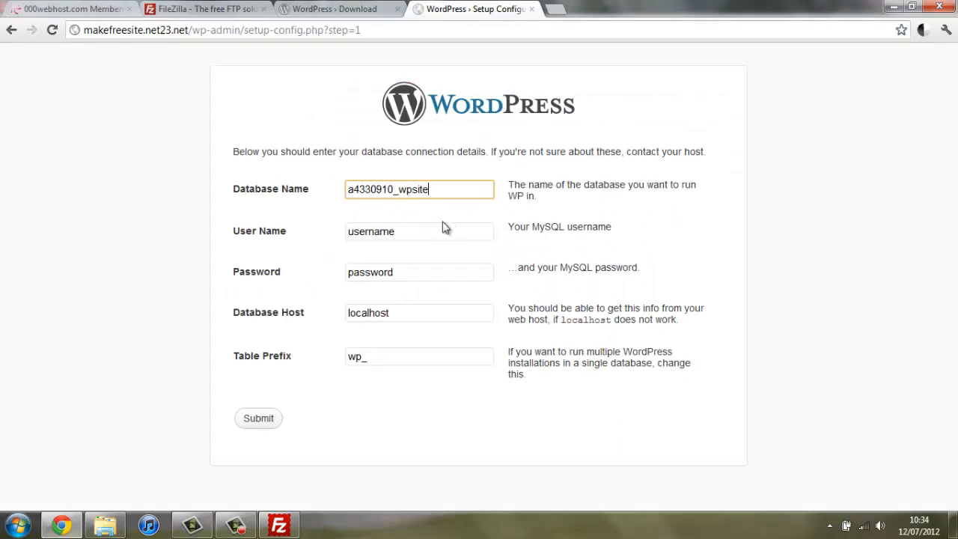
Step: Paste the database user name into User Name and clear the placeholder password
drag(443, 228, 110, 160)
key(BackSpace)
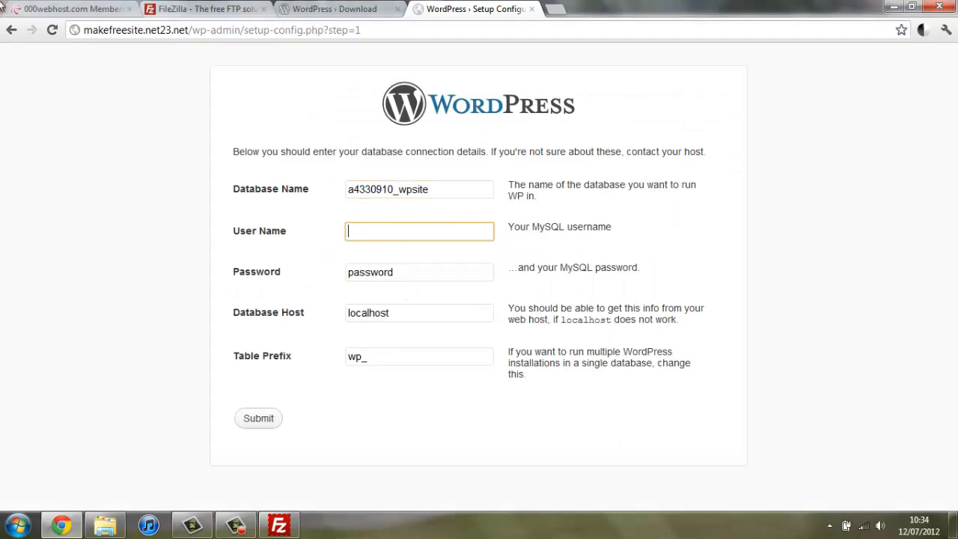
click(96, 10)
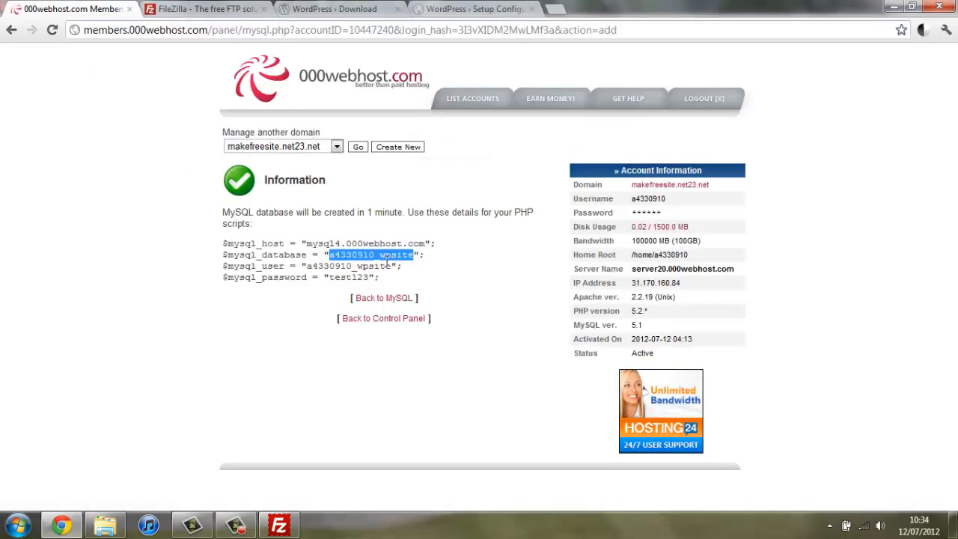
drag(392, 266, 313, 261)
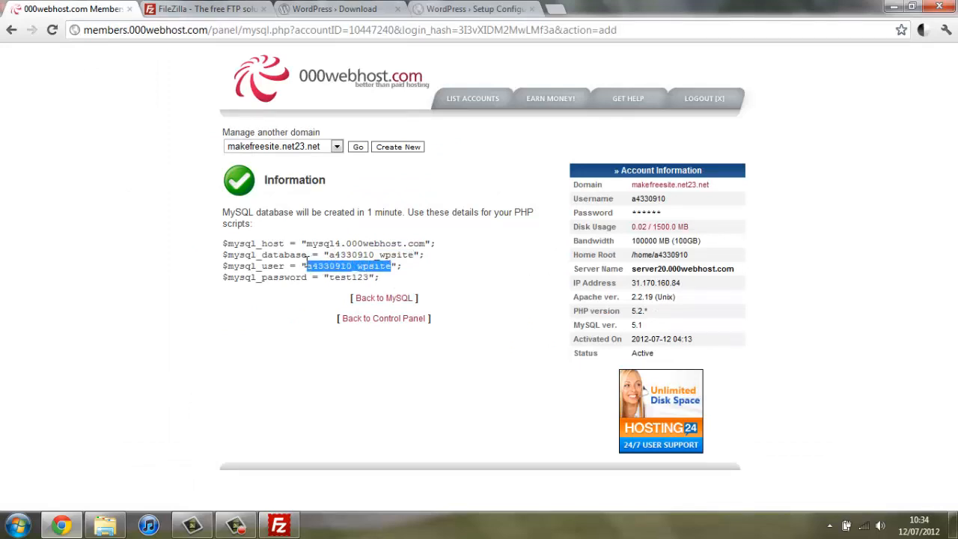
right_click(309, 263)
click(339, 273)
click(452, 9)
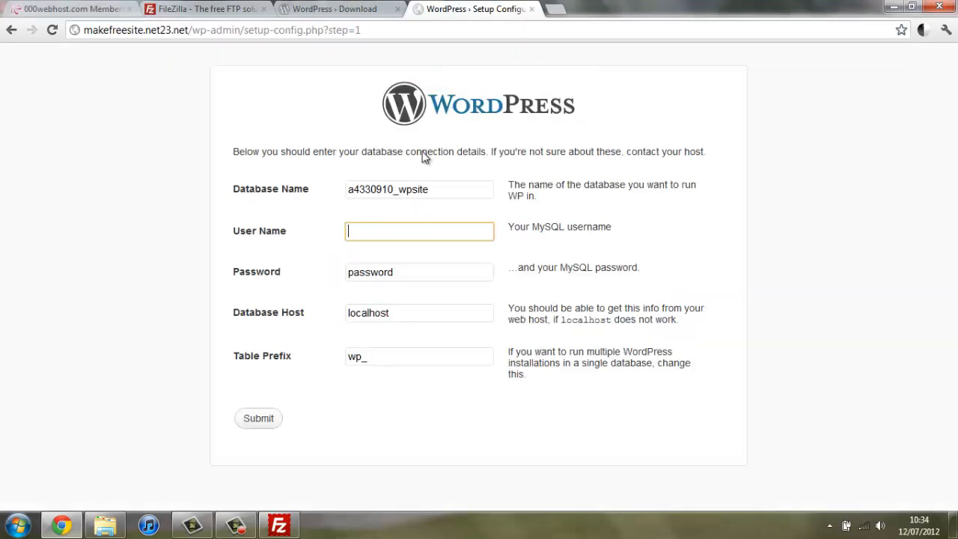
key(ctrl+v)
drag(426, 272, 240, 271)
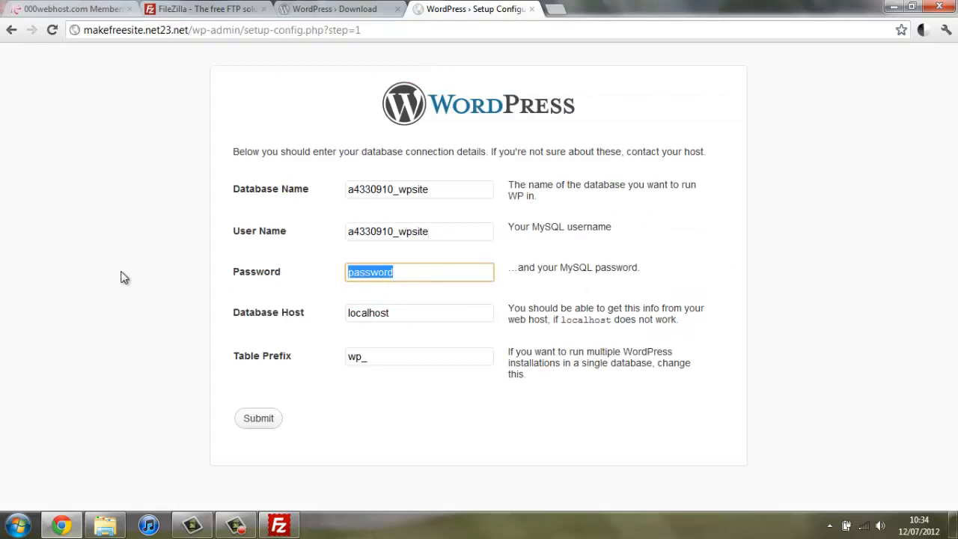
key(BackSpace)
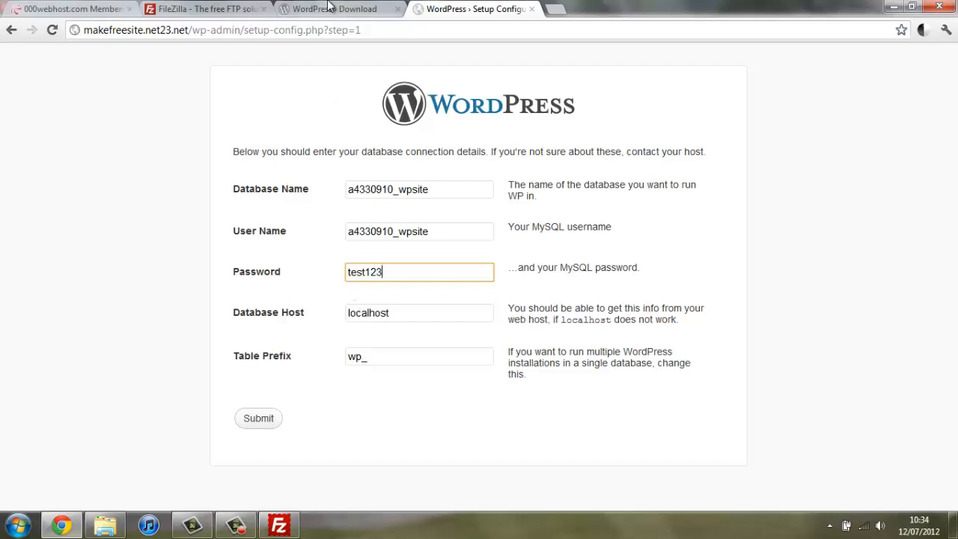
Step: Set Database Host to mysql4.000webhost.com and table prefix wp_abc123, then submit
click(113, 9)
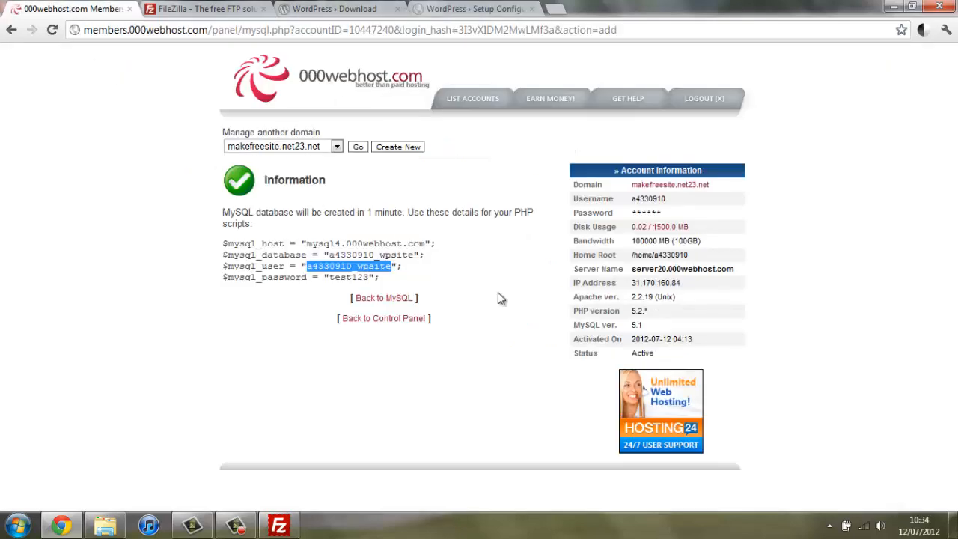
drag(423, 243, 303, 248)
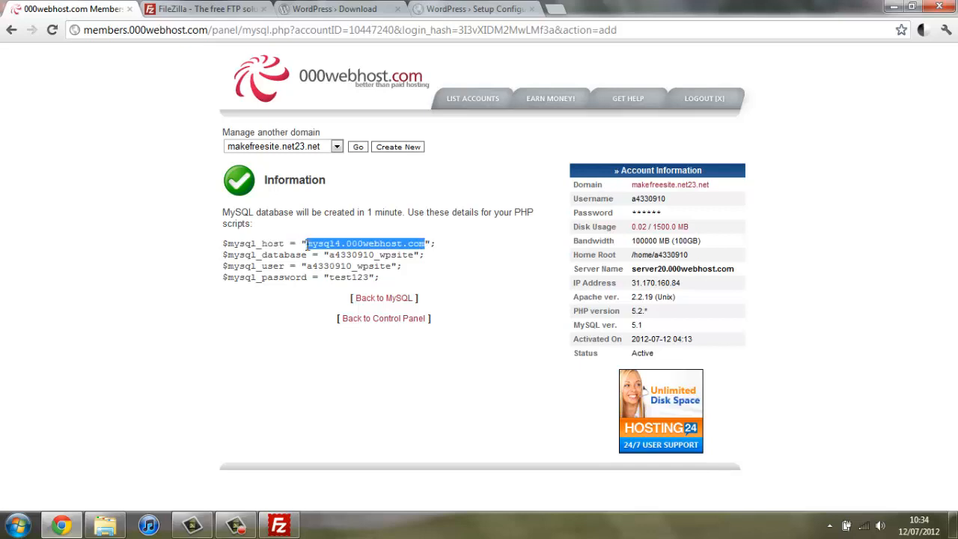
click(470, 11)
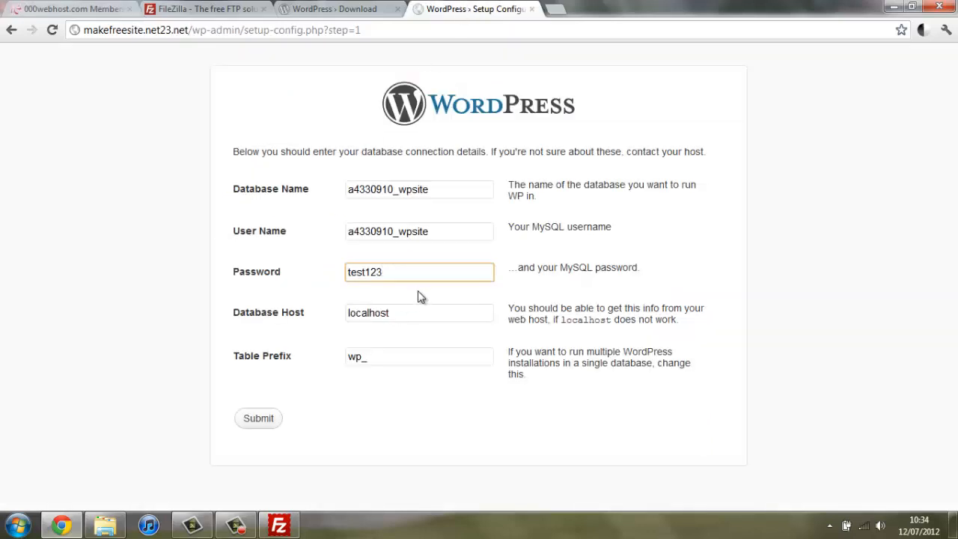
click(393, 314)
drag(393, 314, 191, 329)
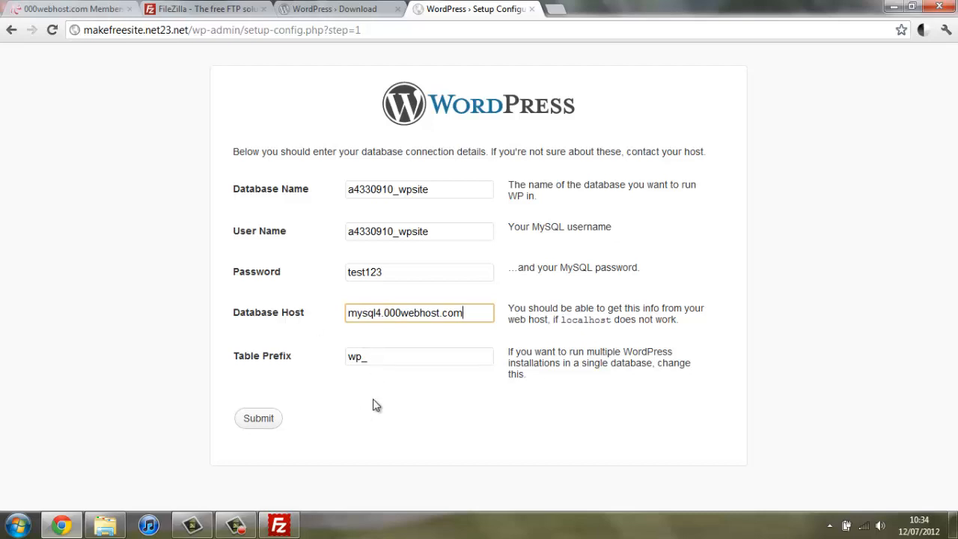
click(400, 357)
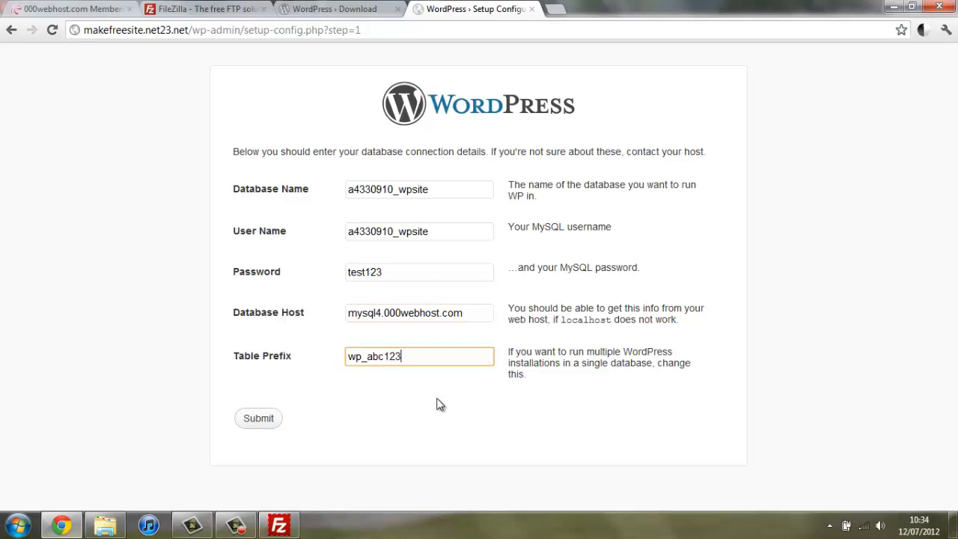
click(252, 419)
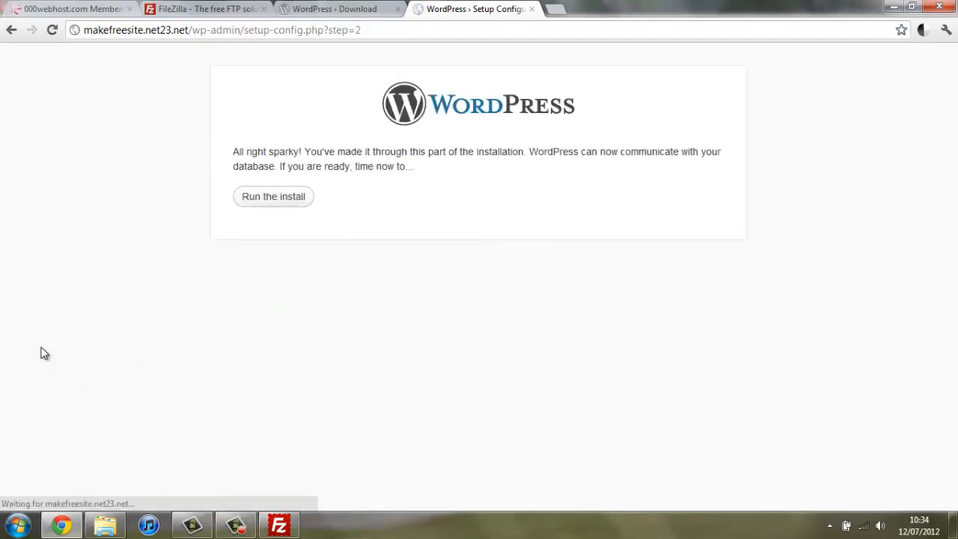
Step: Run the install and enter the admin password twice
click(274, 200)
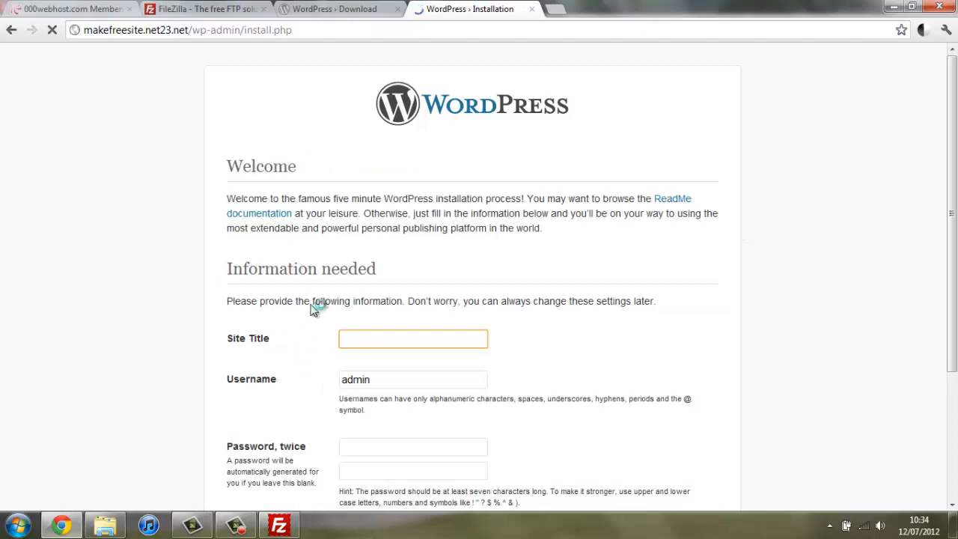
scroll(145, 235, down, 3)
scroll(145, 237, up, 3)
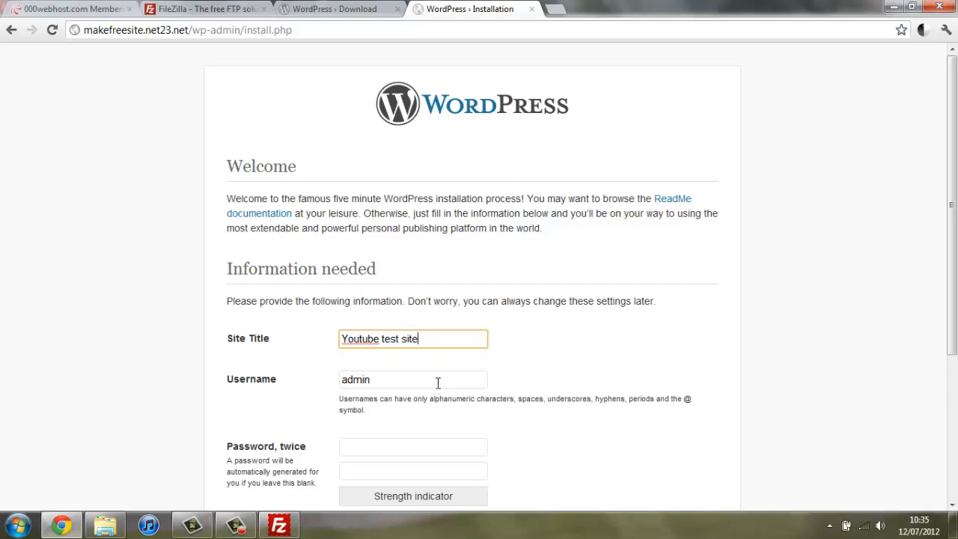
scroll(43, 337, down, 2)
click(425, 304)
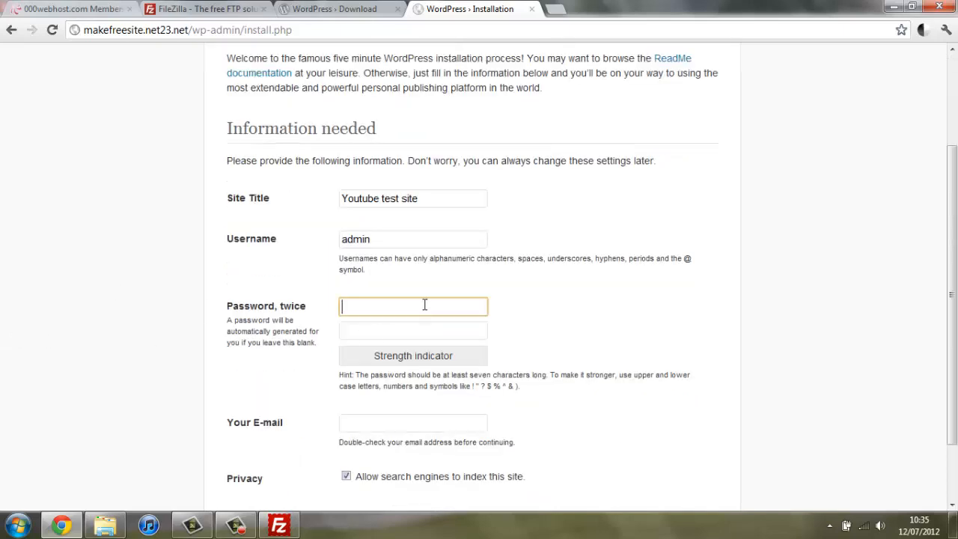
text(12345)
text(••)
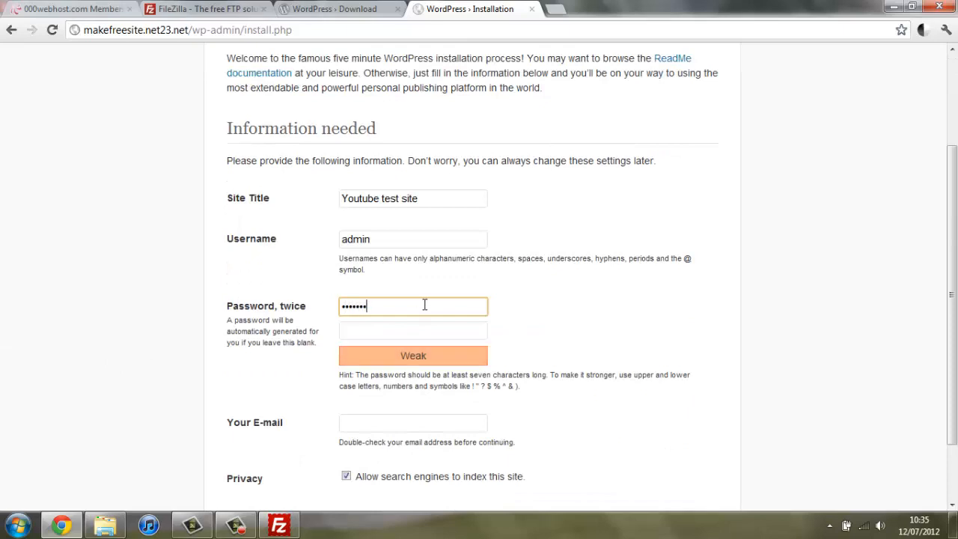
key(Tab)
text(•)
key(BackSpace)
text(••)
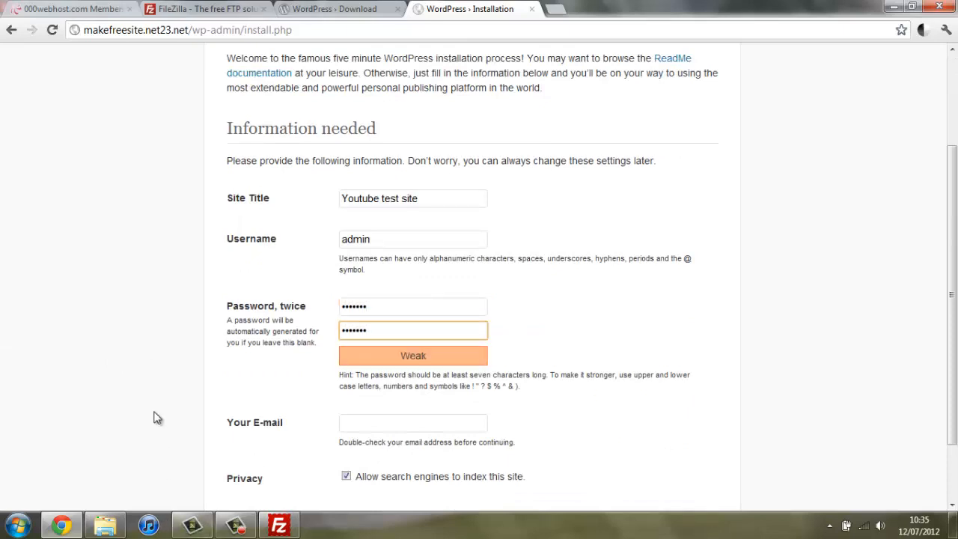
Step: Enter the admin e-mail, turn off search-engine indexing, and install WordPress
scroll(478, 268, down, 2)
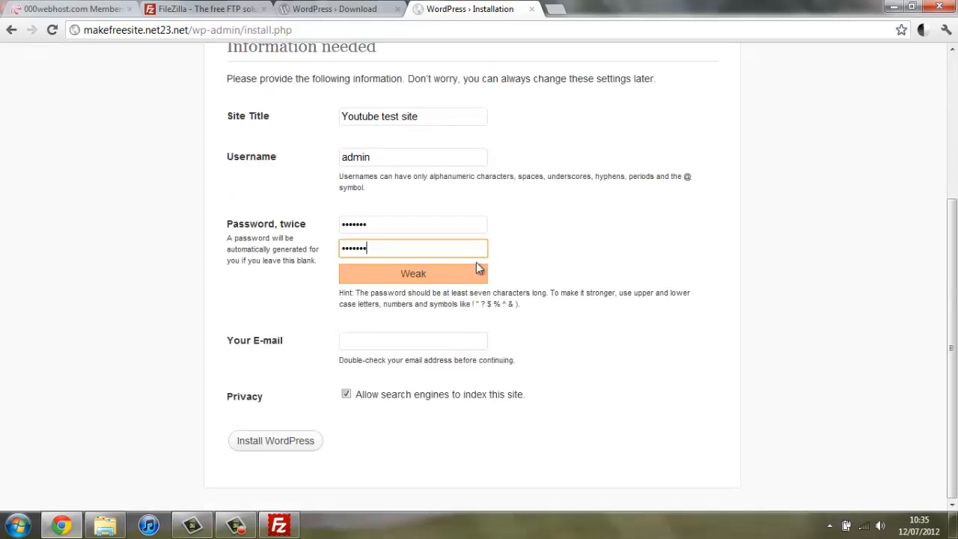
click(446, 338)
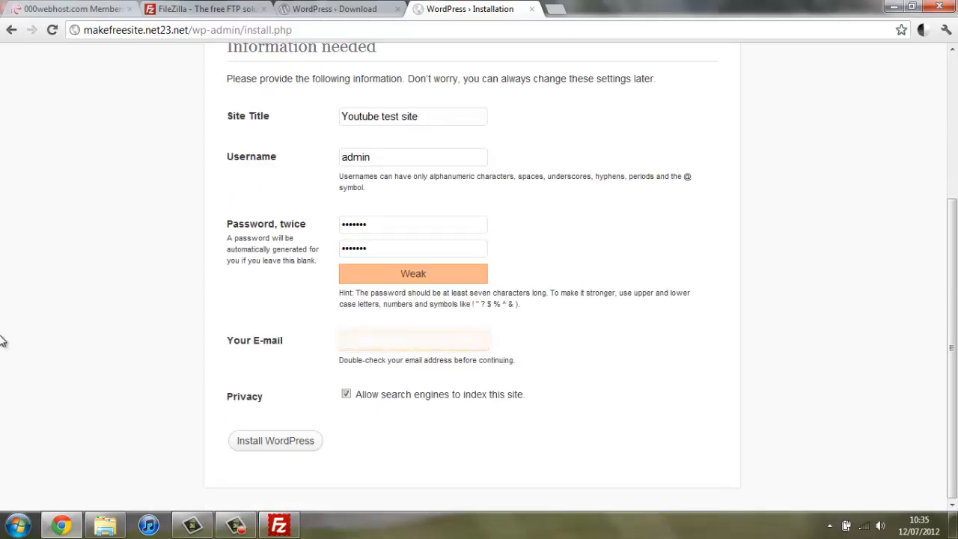
text(*******)
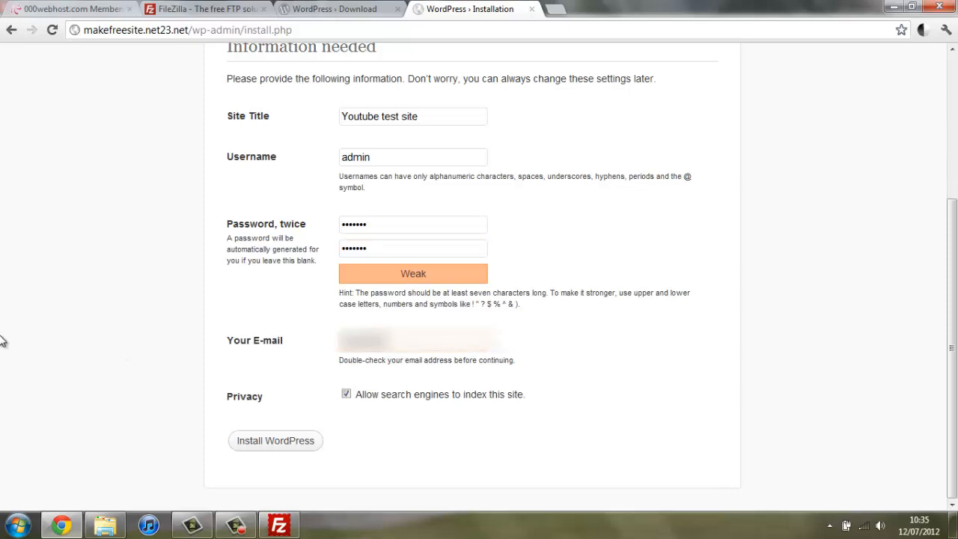
text(**********)
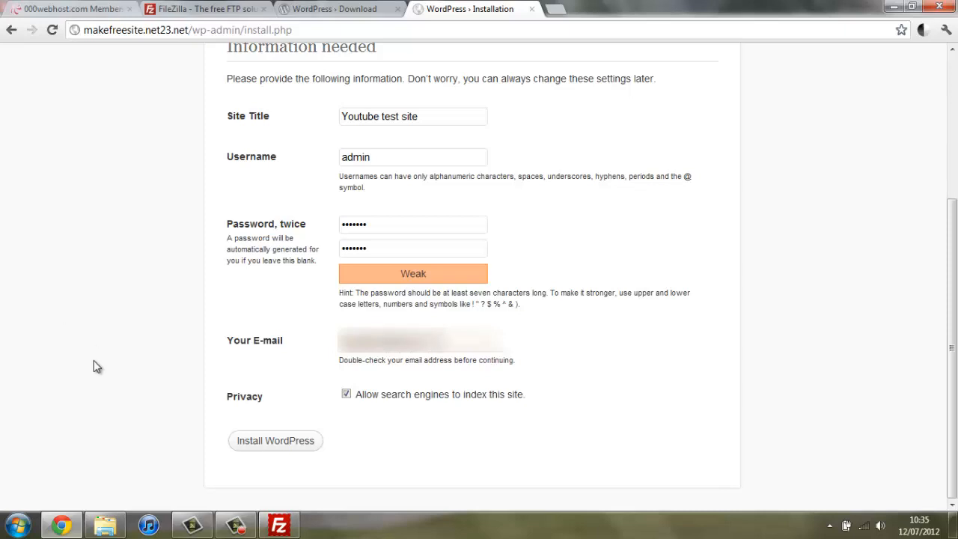
click(346, 394)
click(264, 448)
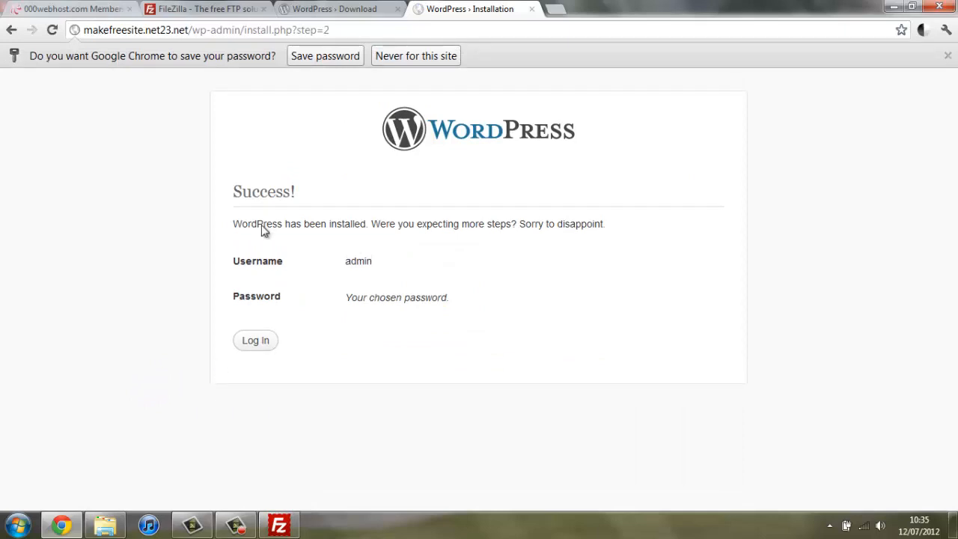
Step: Decline Chrome's password saving and load the site's /wp-admin/ address
click(412, 57)
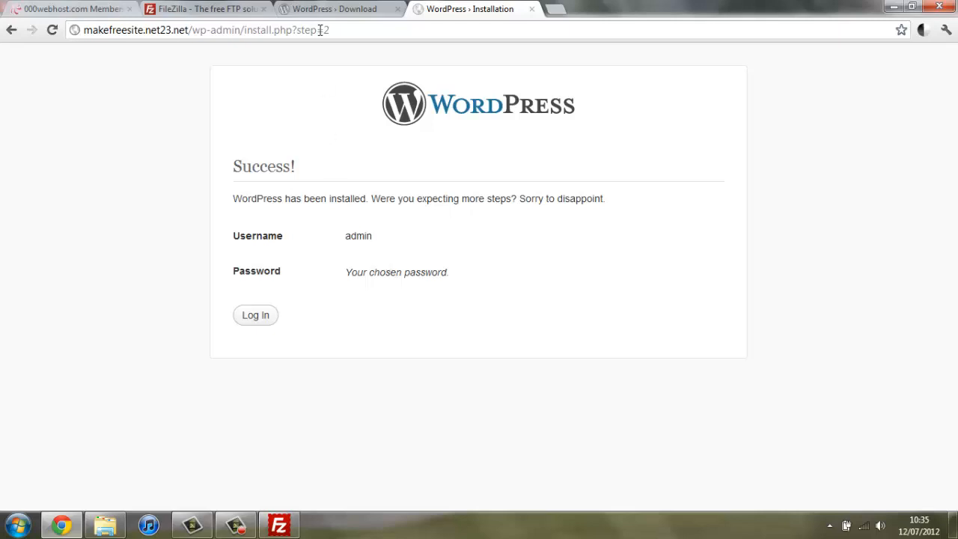
click(369, 30)
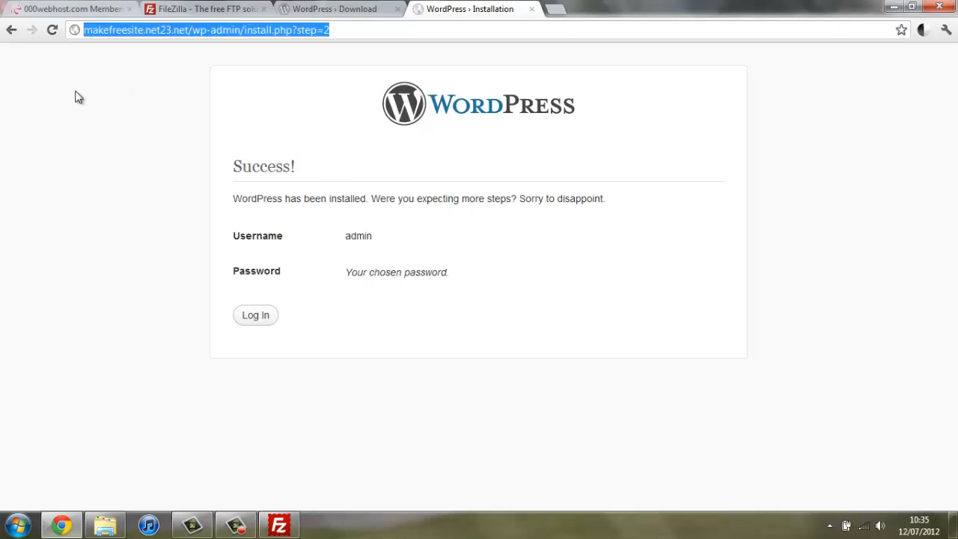
key(End)
key(BackSpace)
key(BackSpace)
key(BackSpace)
key(BackSpace)
key(BackSpace)
key(BackSpace)
key(BackSpace)
key(BackSpace)
key(BackSpace)
key(BackSpace)
key(BackSpace)
key(BackSpace)
key(BackSpace)
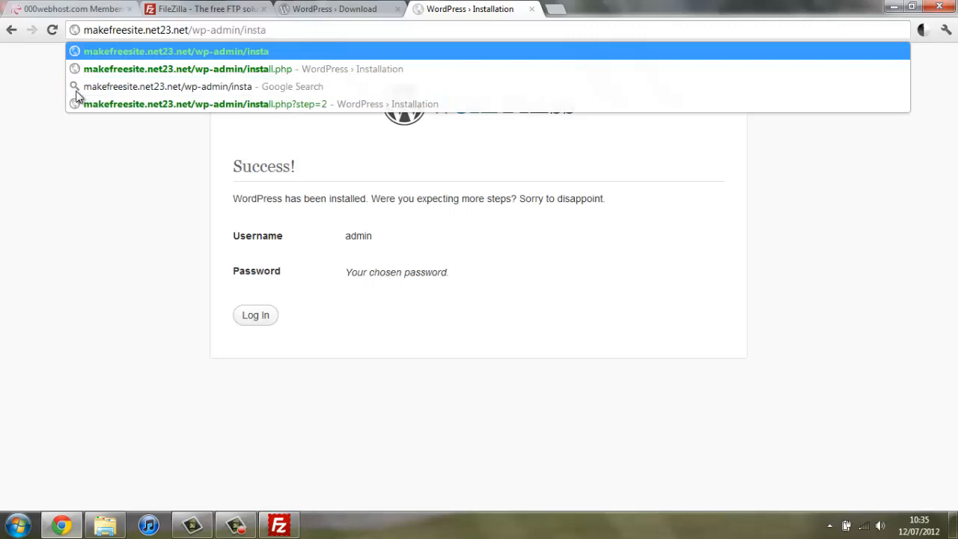
key(BackSpace)
key(BackSpace)
key(BackSpace)
key(BackSpace)
key(BackSpace)
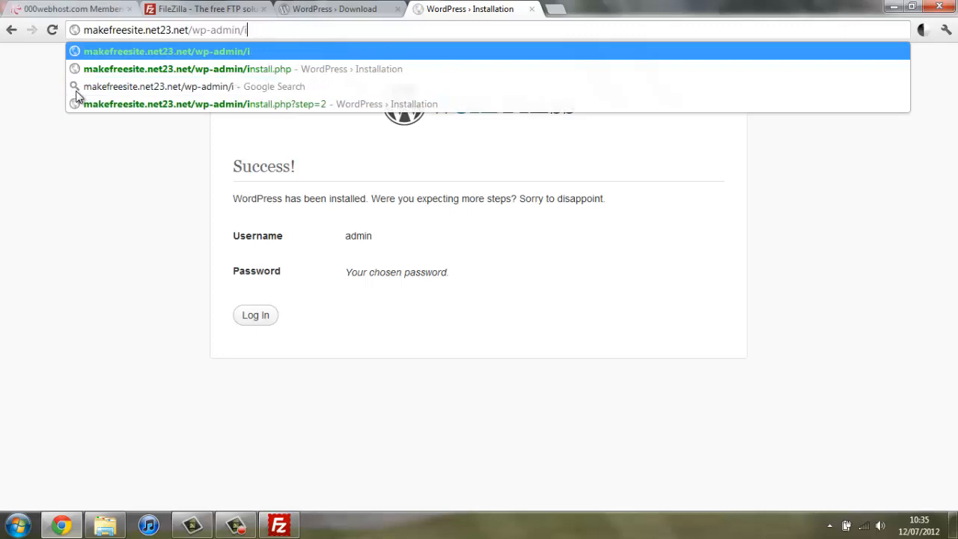
key(Return)
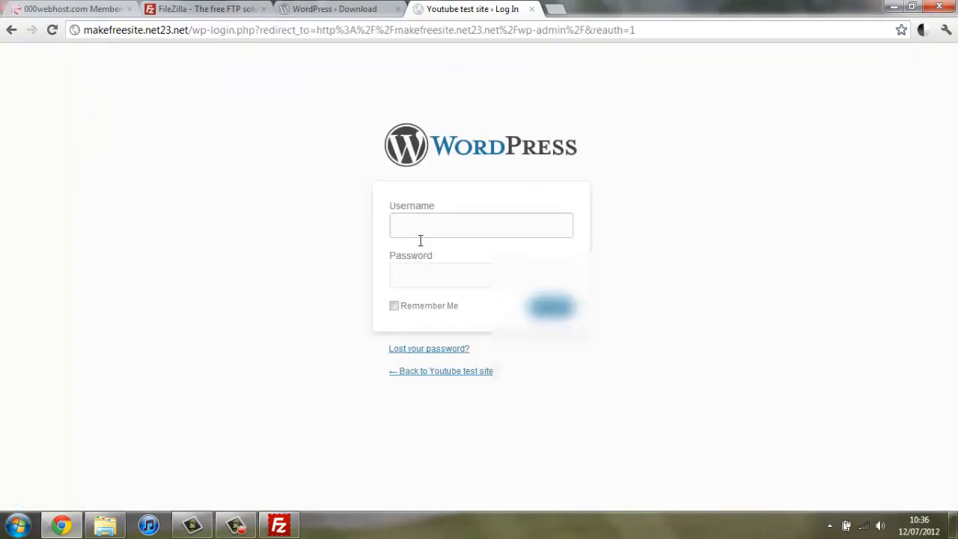
Step: Log in as admin with the password and permanently dismiss the HP SimplePass prompt
click(414, 219)
text(admin)
key(Tab)
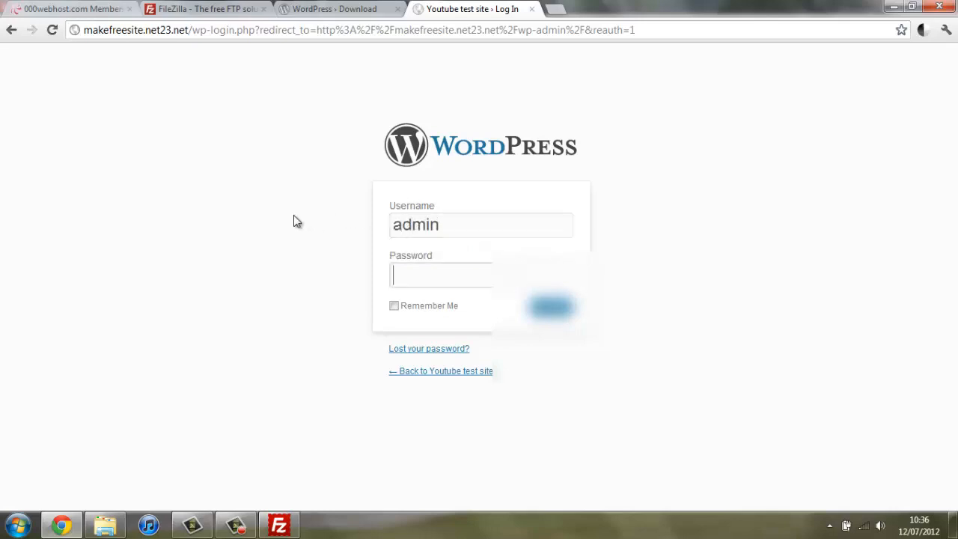
text(•••••••)
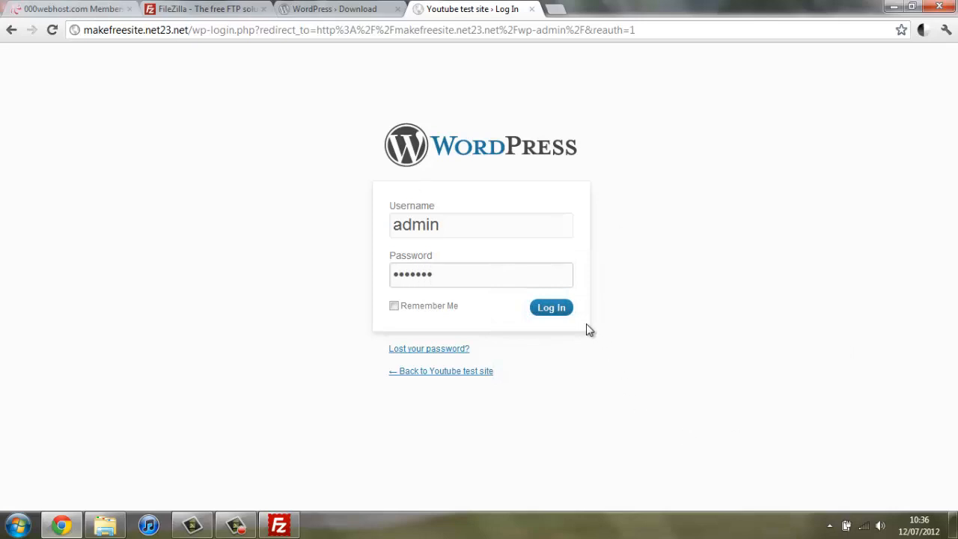
click(551, 308)
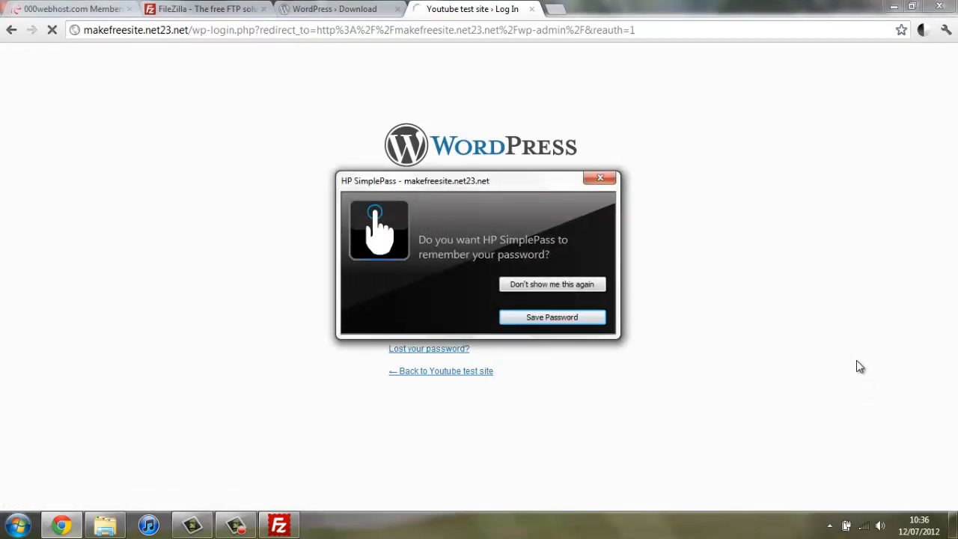
click(554, 285)
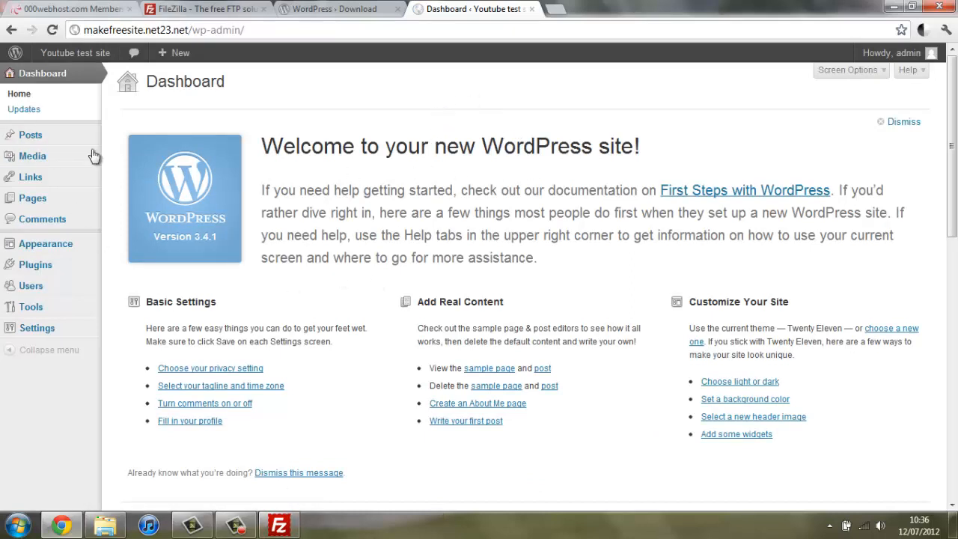
Step: Bulk-trash the Hello world! post from the Posts list and start a new post
click(55, 146)
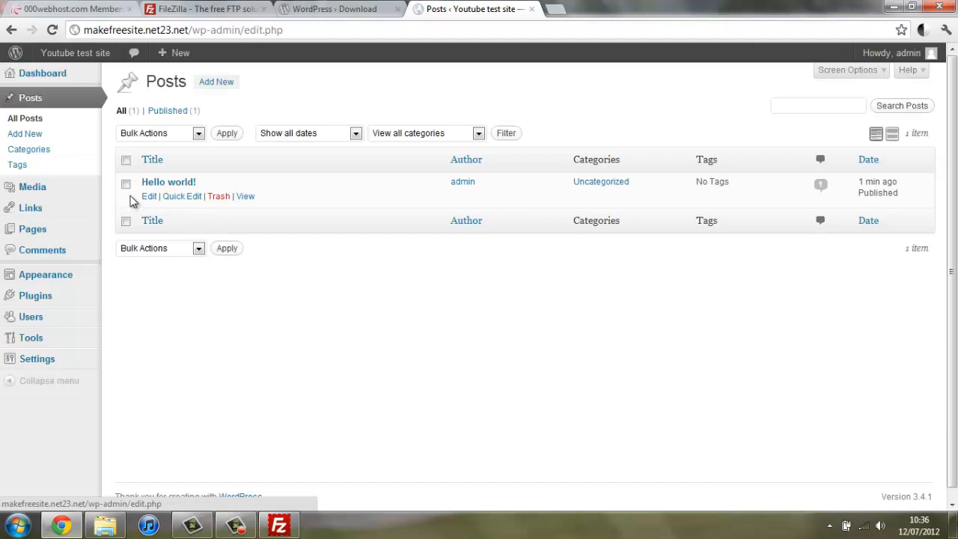
click(126, 185)
click(178, 135)
click(146, 169)
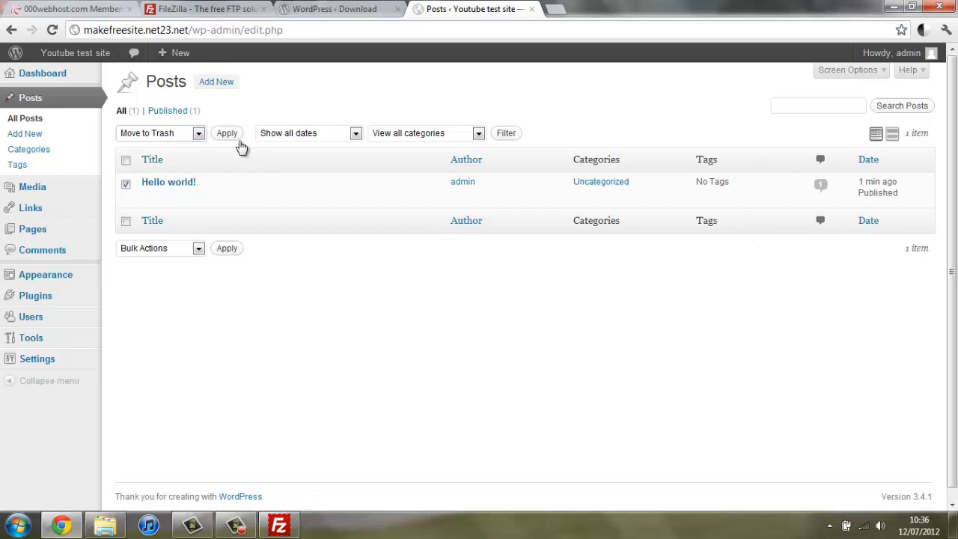
click(228, 138)
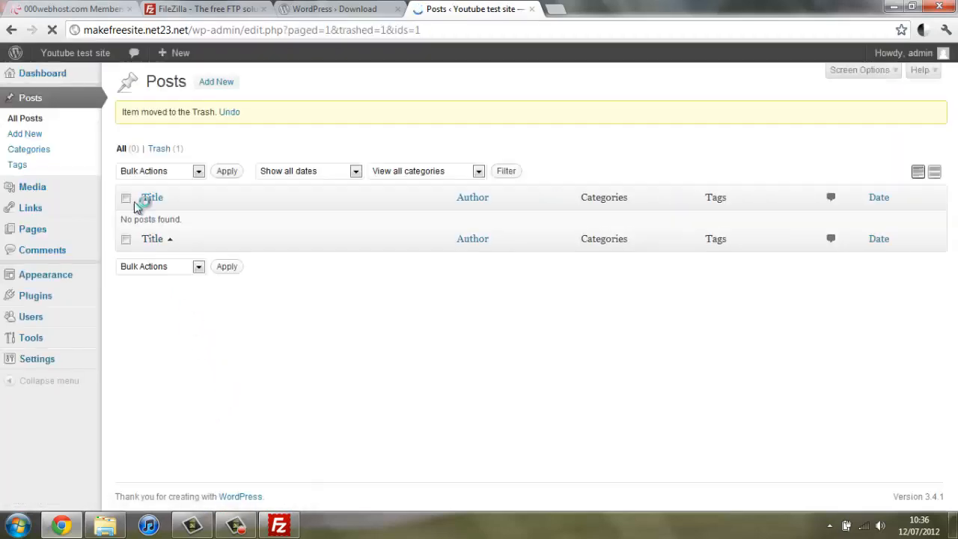
click(218, 87)
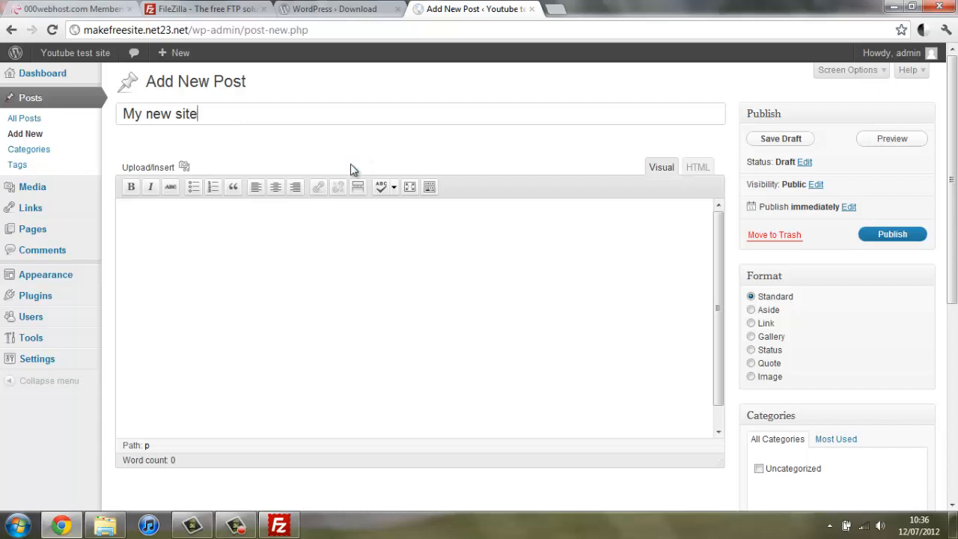
Step: Write the free-website sentence as the body, underline it with <u> tags, and publish
click(328, 210)
text(T)
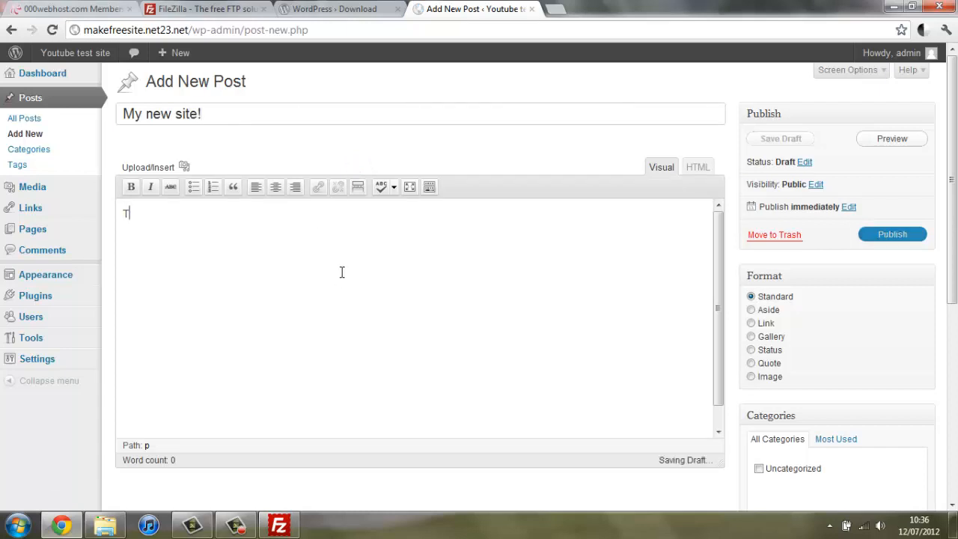
text(his is a website created for free with wo)
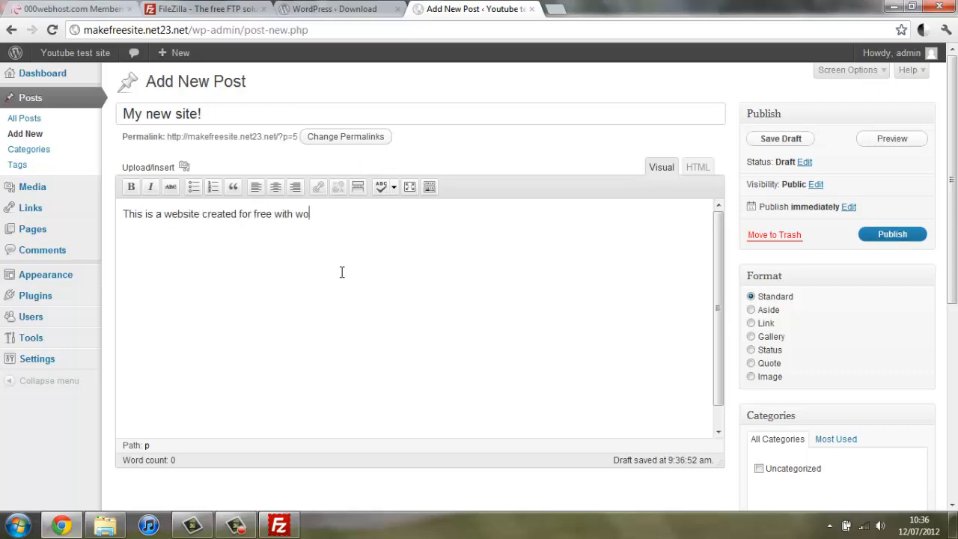
text(!)
click(711, 168)
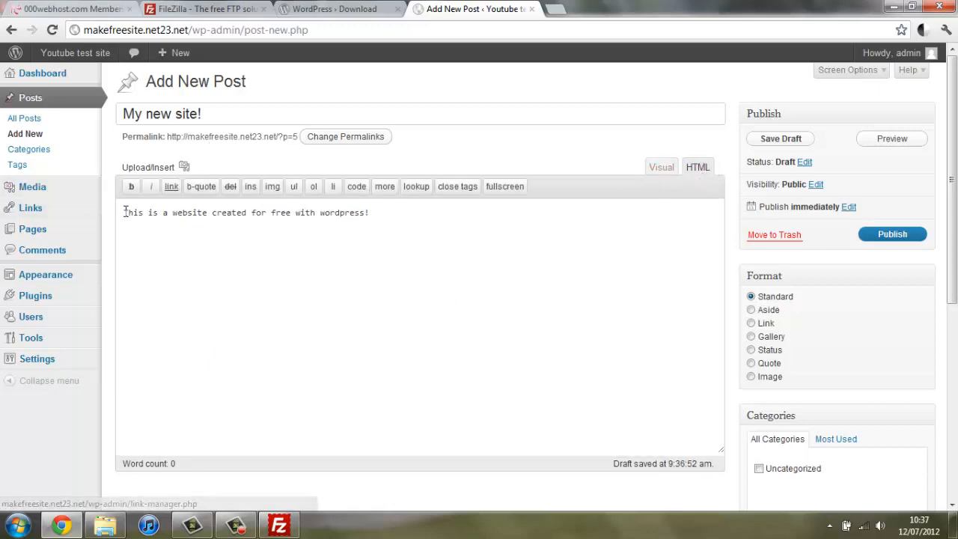
text(<u>)
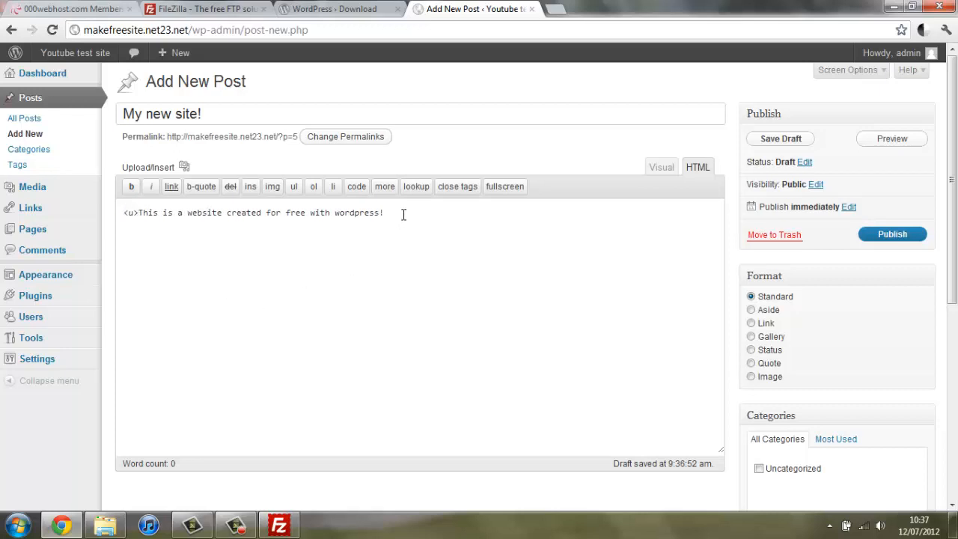
text(</u>)
click(662, 167)
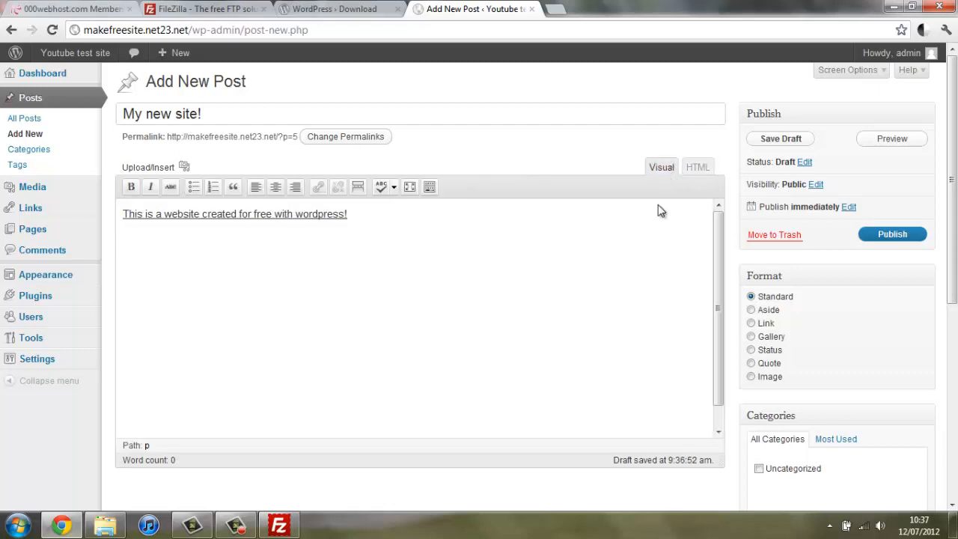
click(895, 241)
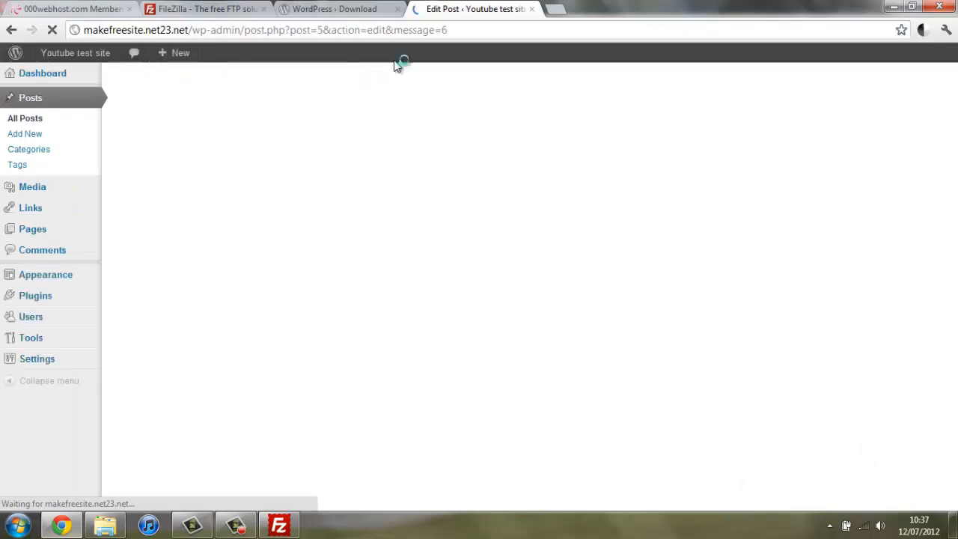
Step: Open makefreesite.net23.net in a new tab and view the published post
key(ctrl+t)
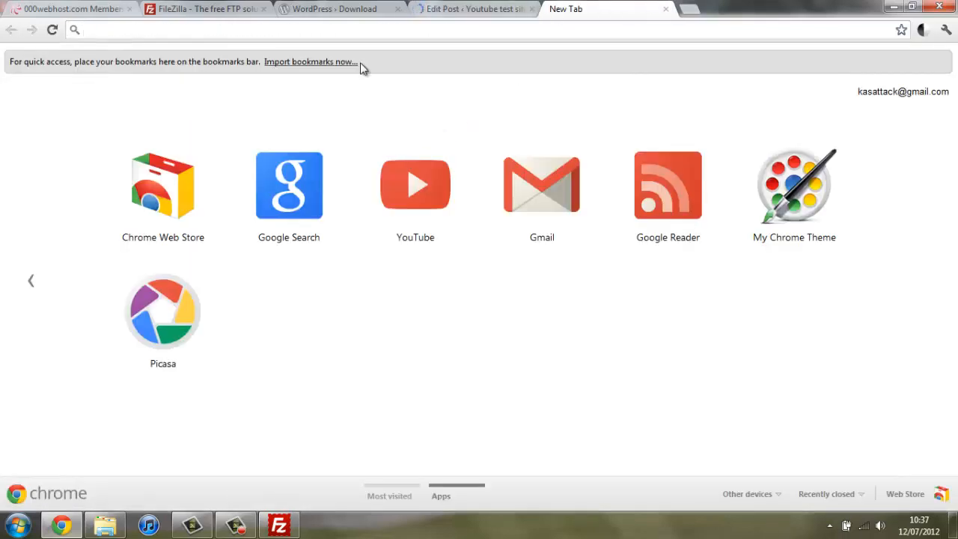
text(make)
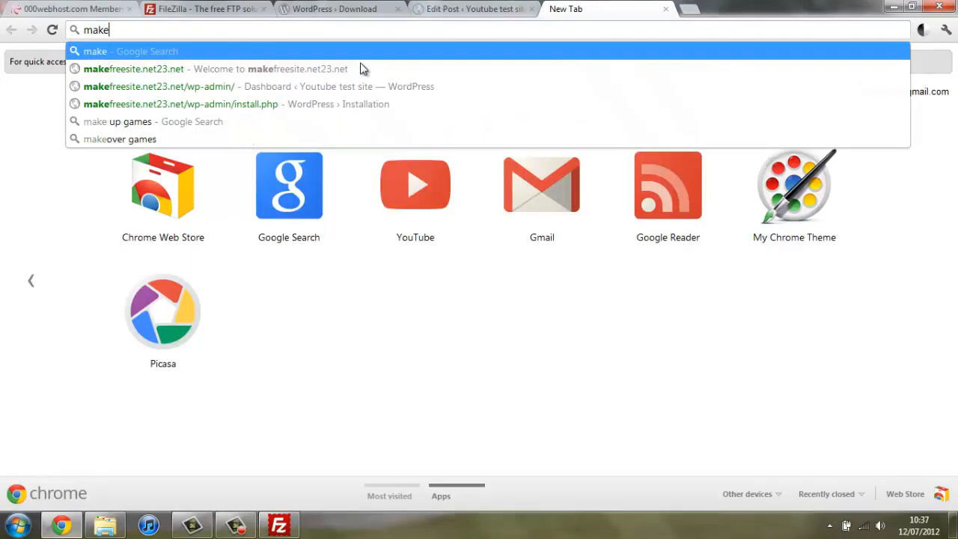
click(362, 68)
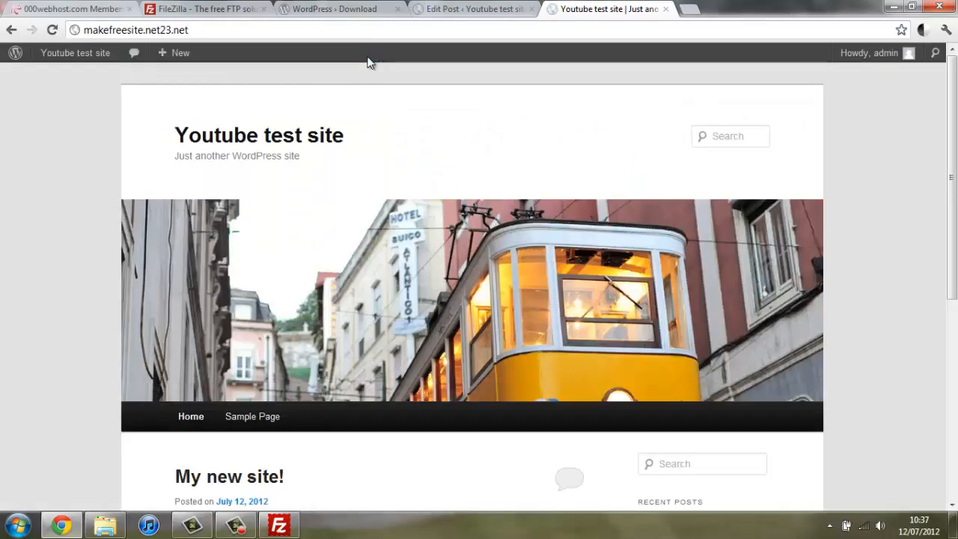
scroll(94, 202, down, 2)
scroll(105, 204, up, 2)
scroll(113, 204, down, 5)
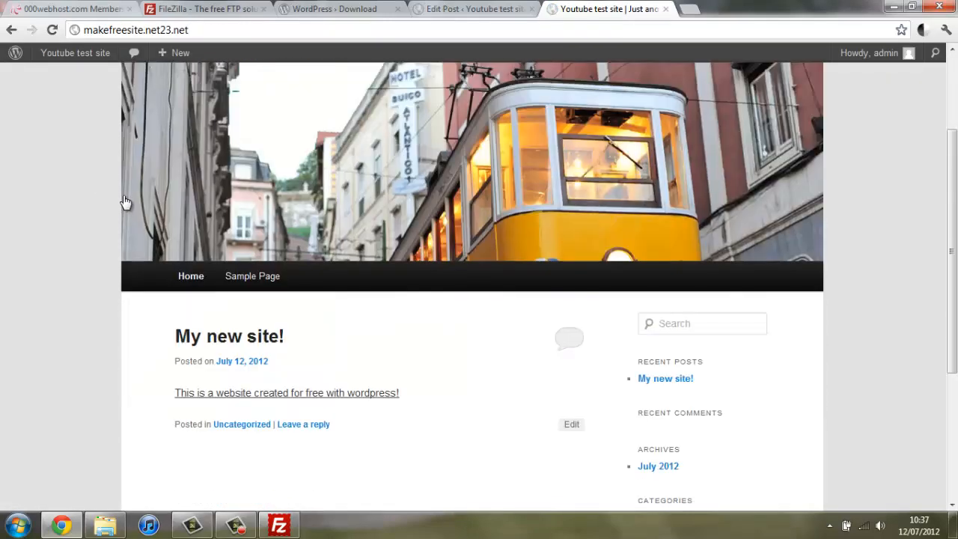
scroll(229, 195, up, 5)
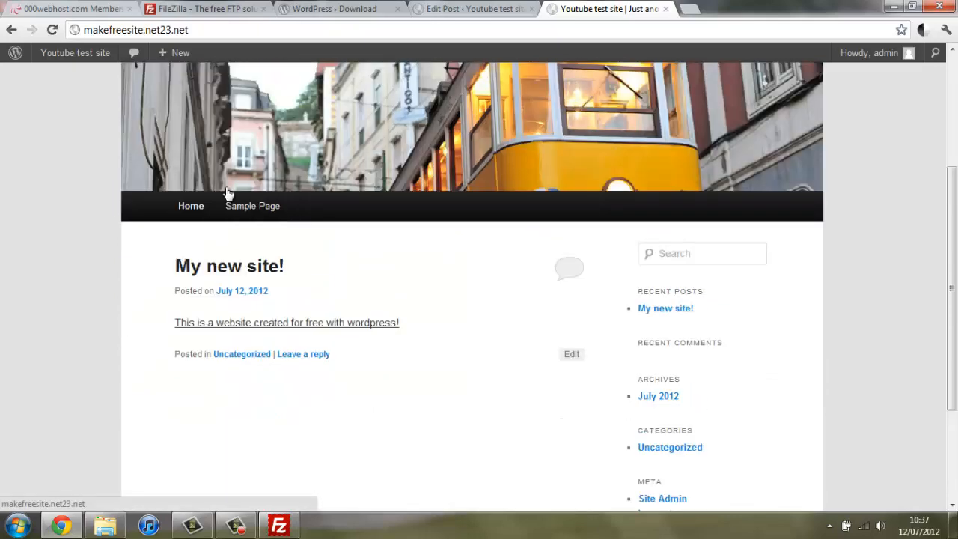
scroll(80, 327, down, 2)
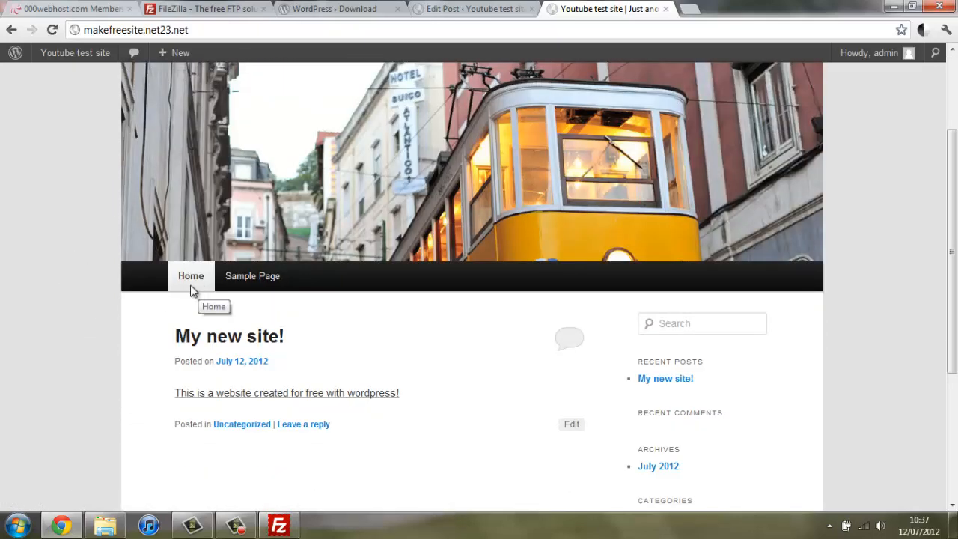
Step: Return to the site's home page, then go back to the dashboard's Pages list
click(187, 276)
scroll(306, 225, down, 2)
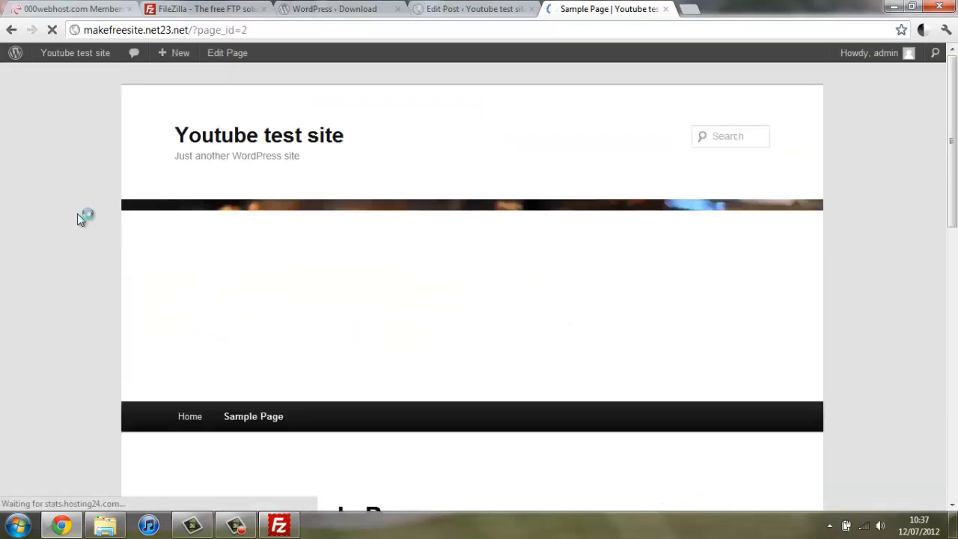
scroll(77, 213, down, 10)
scroll(69, 188, up, 5)
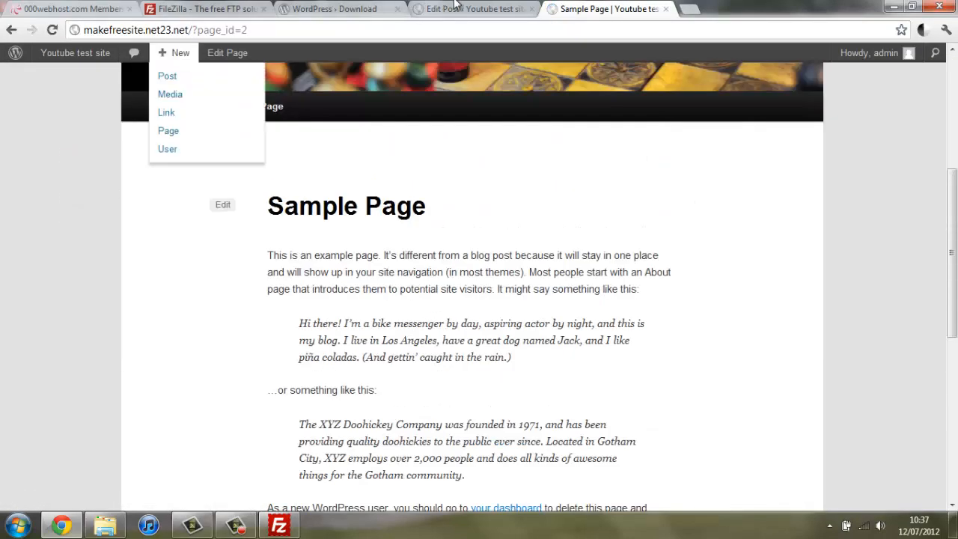
click(457, 8)
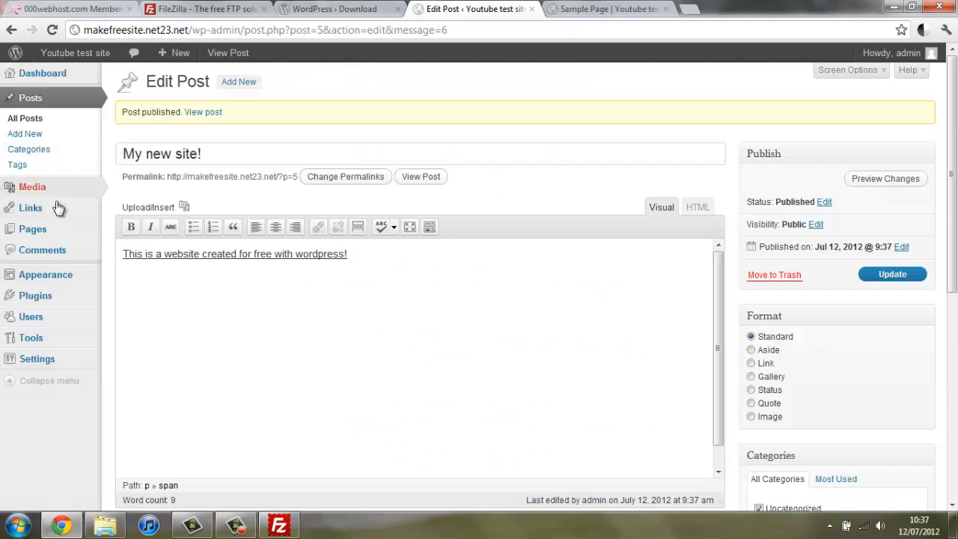
click(65, 237)
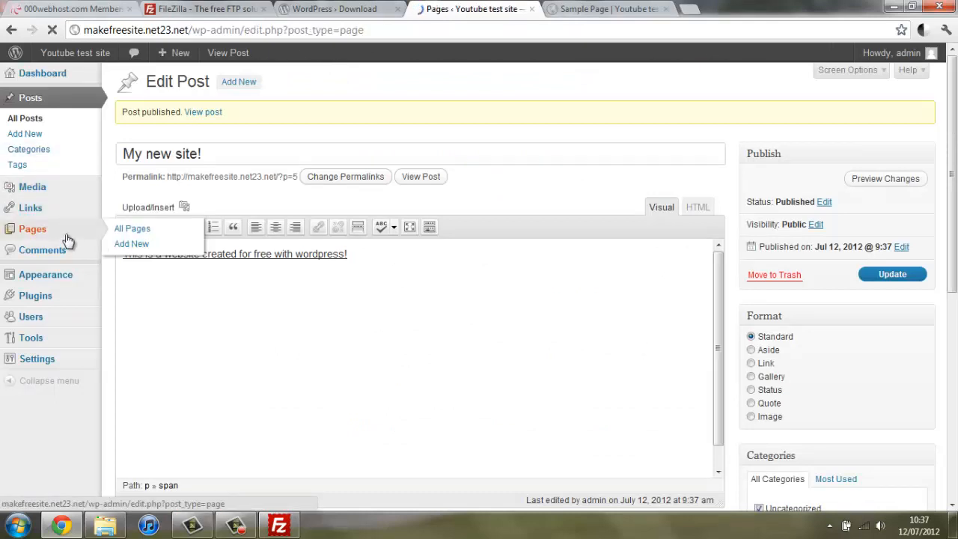
Step: Move the default Sample Page to the Trash with the Bulk Actions menu
click(126, 183)
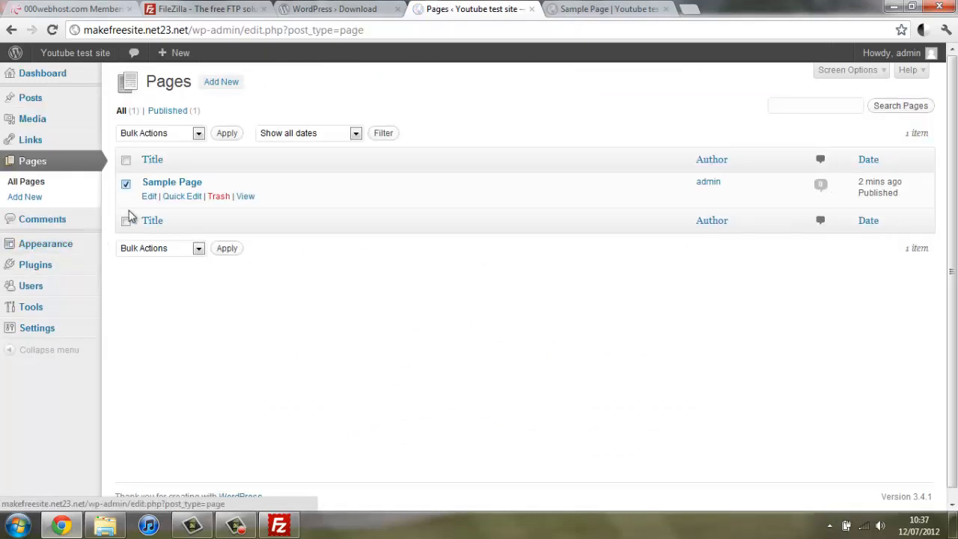
click(182, 249)
click(173, 284)
click(223, 250)
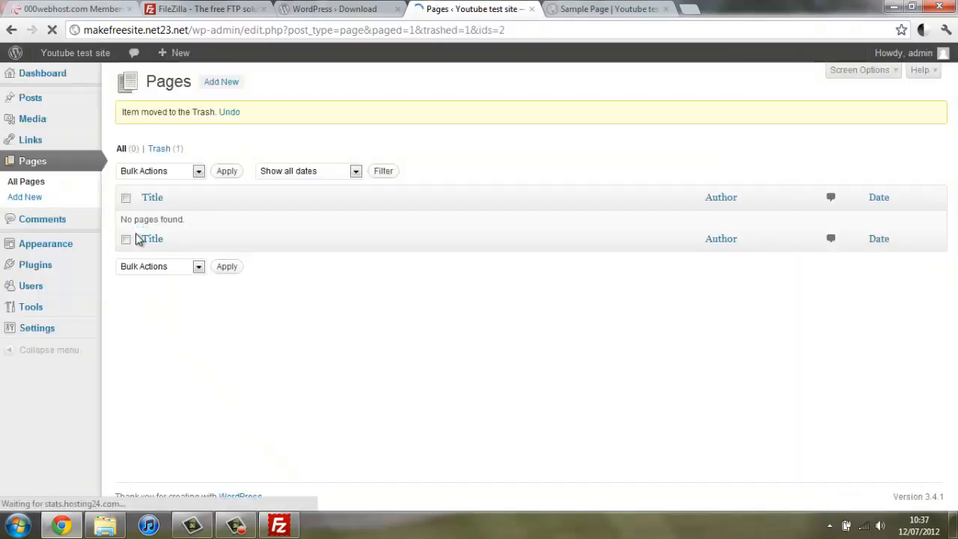
Step: Start a new page titled 'New Page' with body text 'This is a new page created in wordpress!'
click(219, 84)
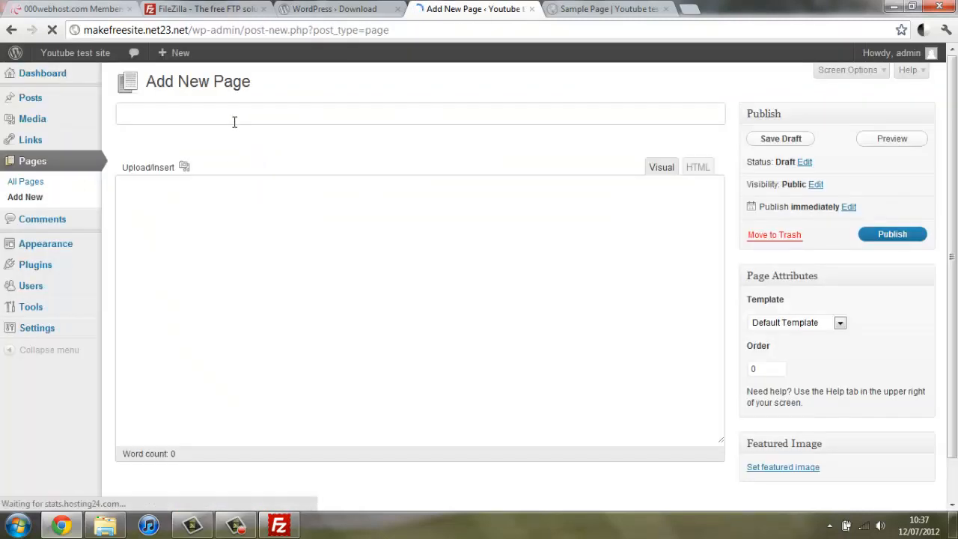
text(New )
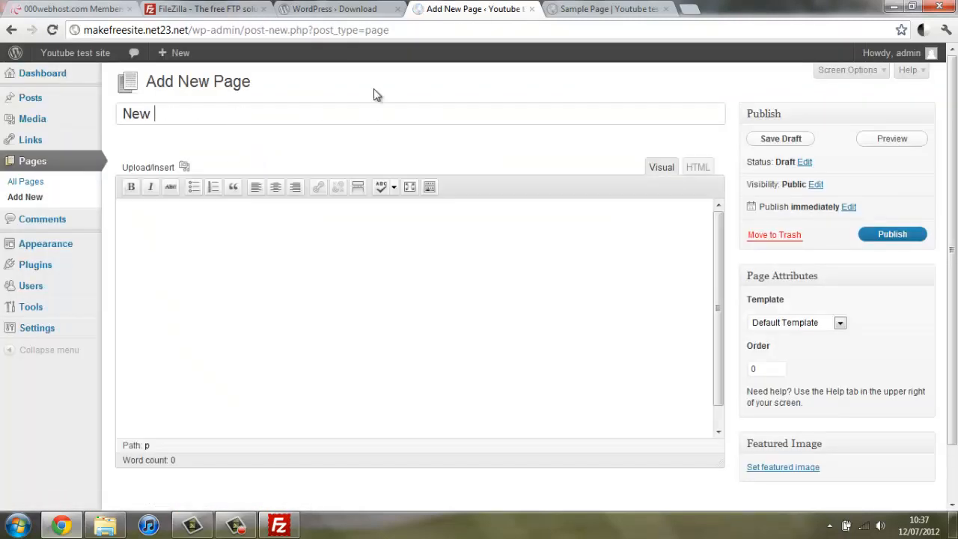
text(Oage)
key(BackSpace)
key(BackSpace)
key(BackSpace)
key(BackSpace)
text(Page)
click(323, 284)
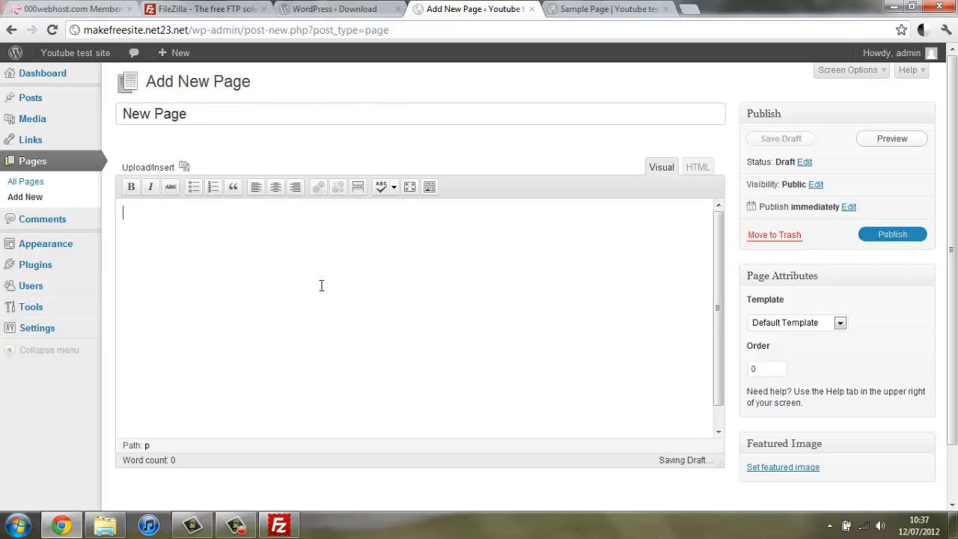
text(This is a new page created in wordpress!)
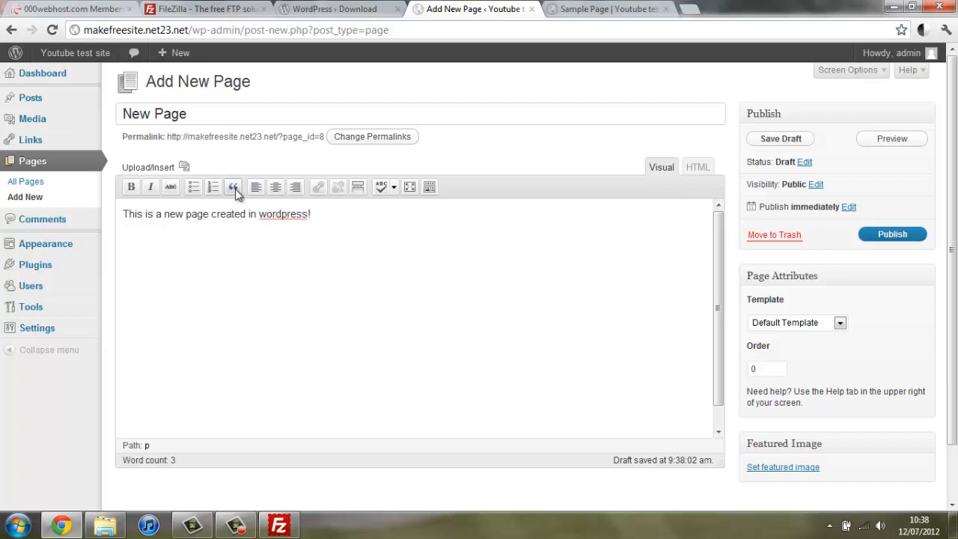
Step: Publish New Page, then reload the live site and open New Page from its menu
click(868, 237)
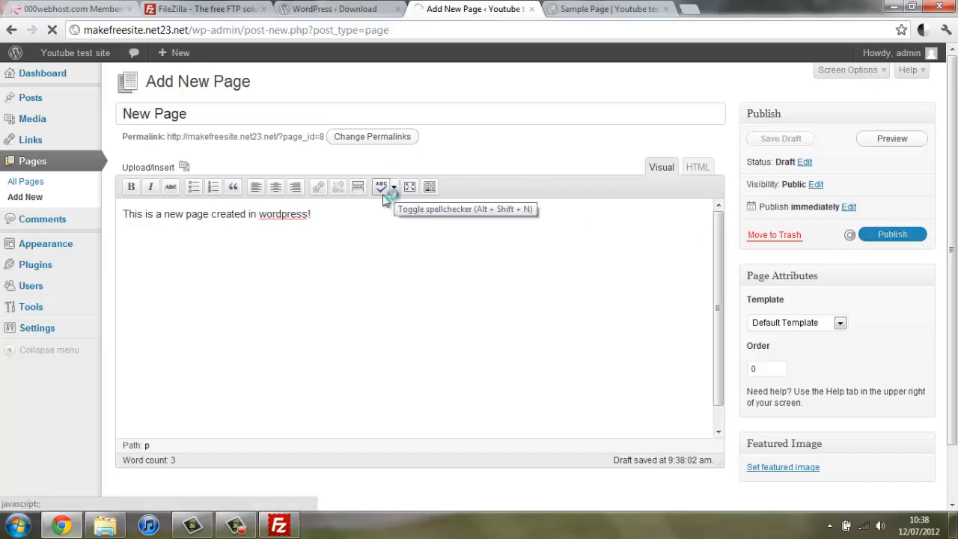
click(572, 8)
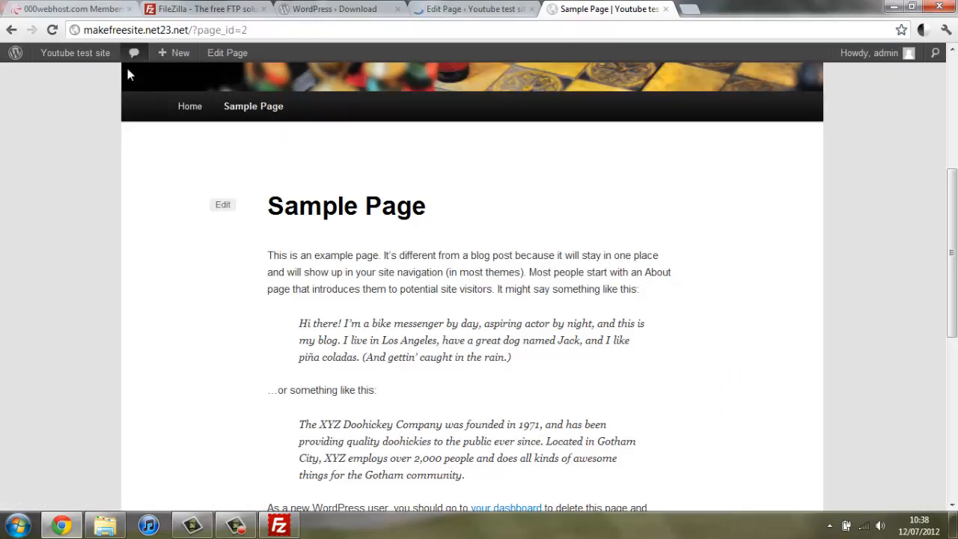
click(53, 30)
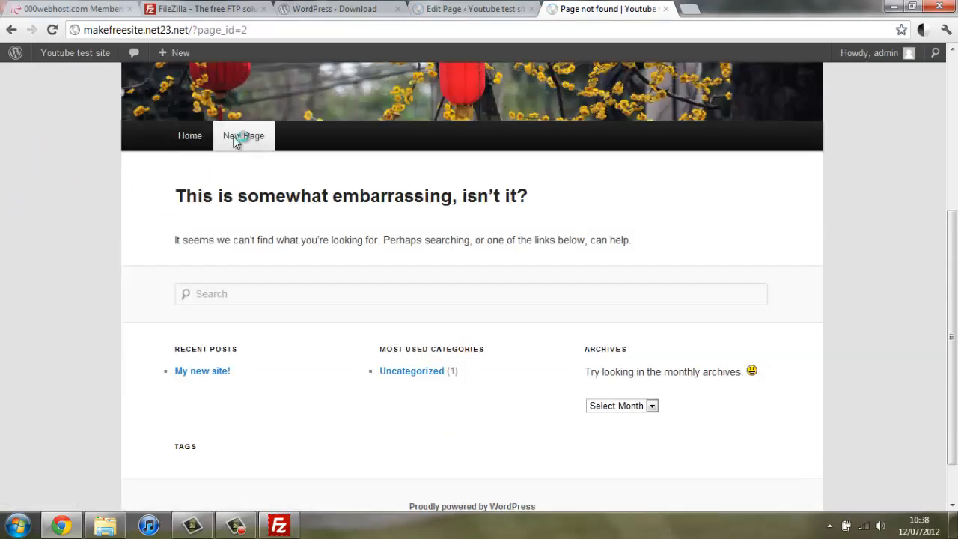
click(245, 135)
scroll(105, 184, down, 6)
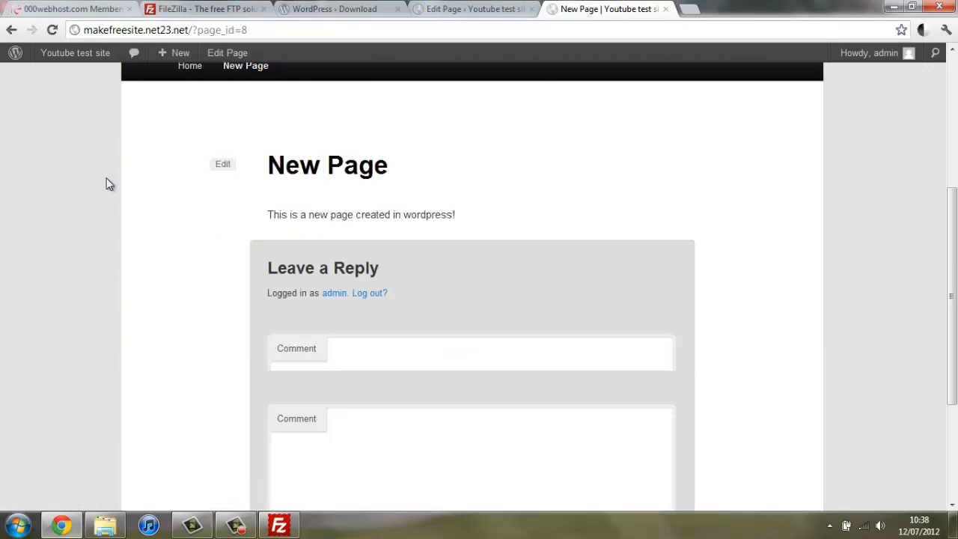
scroll(321, 146, up, 4)
scroll(253, 200, down, 4)
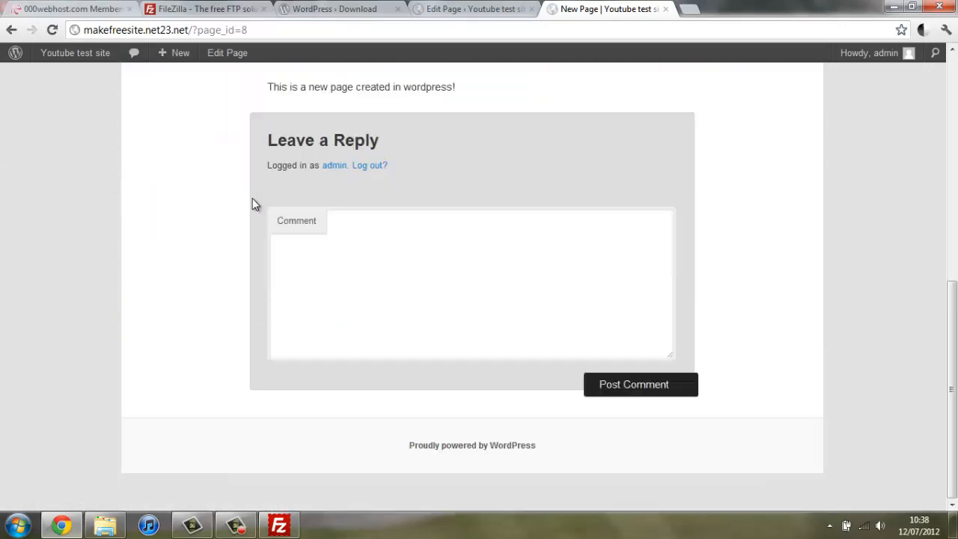
scroll(489, 322, up, 2)
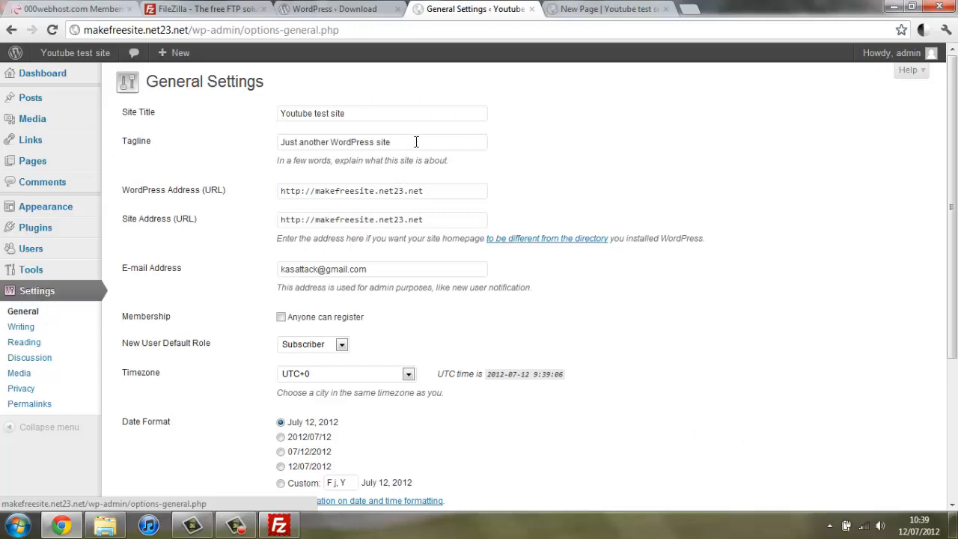
Step: Replace the site tagline with 'A new wordpress site' and save the settings
drag(416, 141, 172, 111)
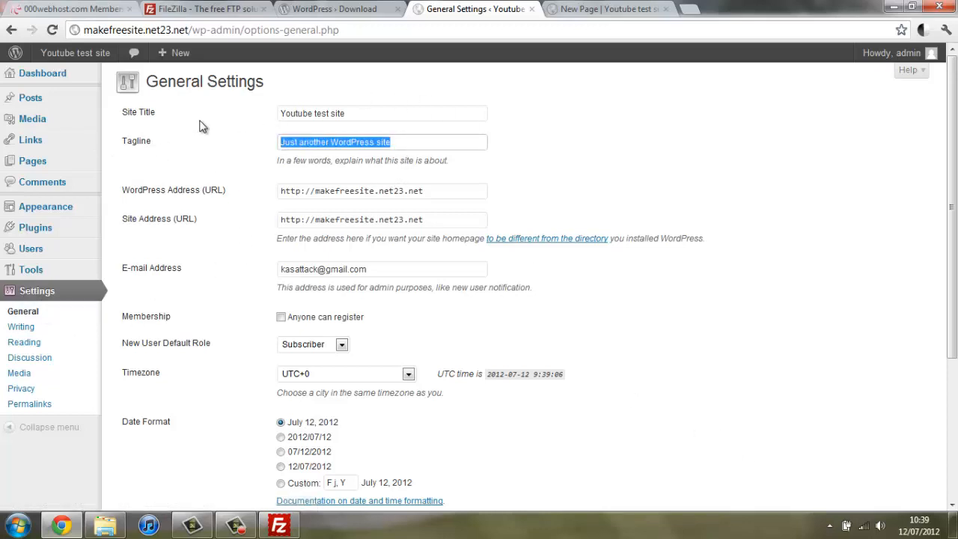
text(A new)
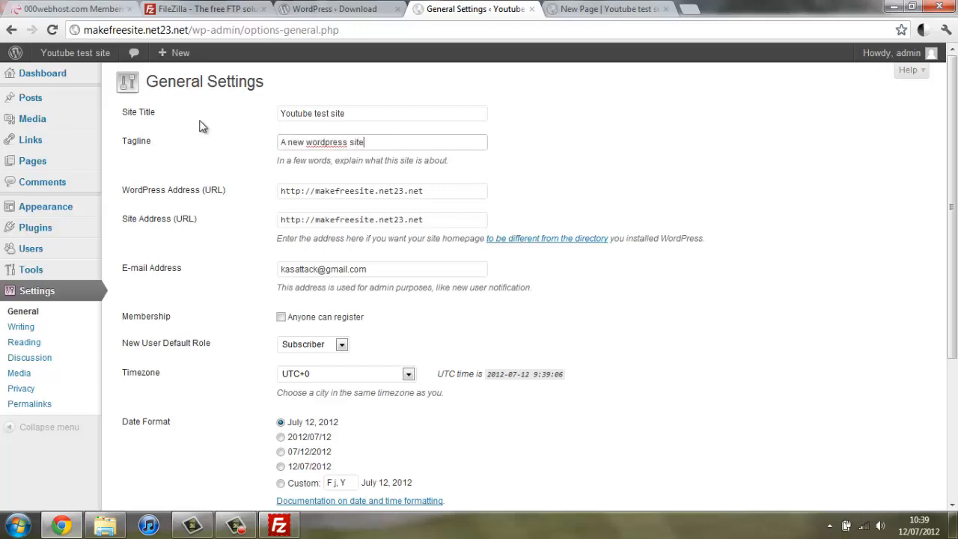
scroll(761, 149, down, 3)
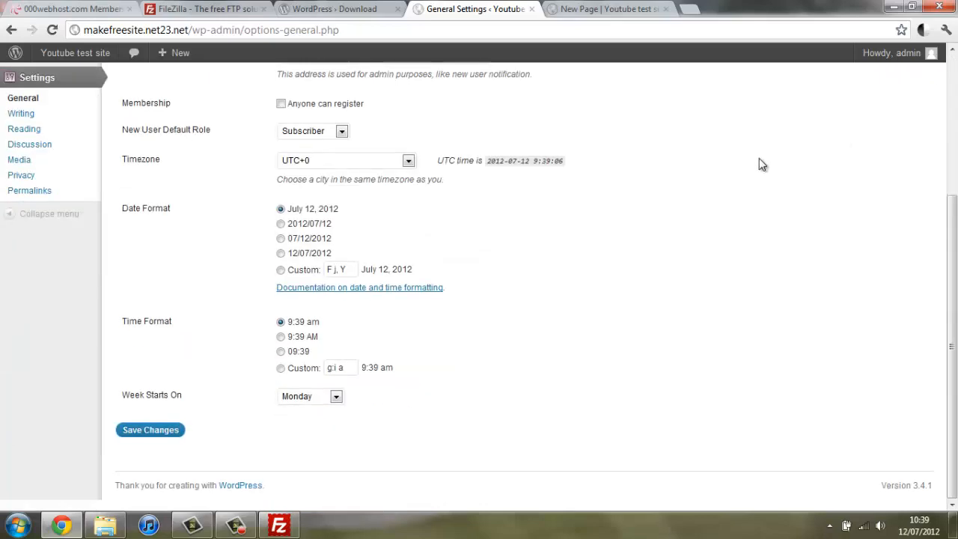
click(162, 442)
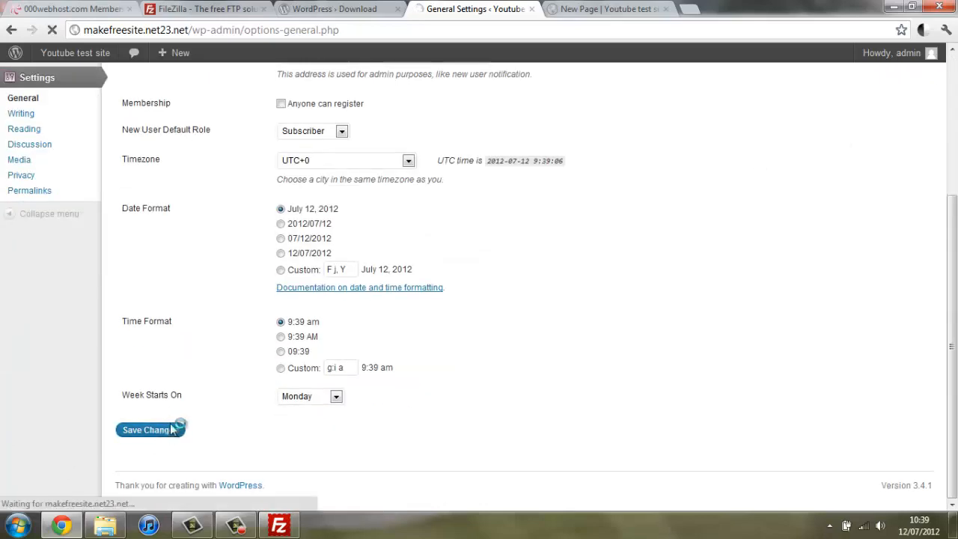
Step: Reload the live site to check the new tagline and return to its home page
click(599, 8)
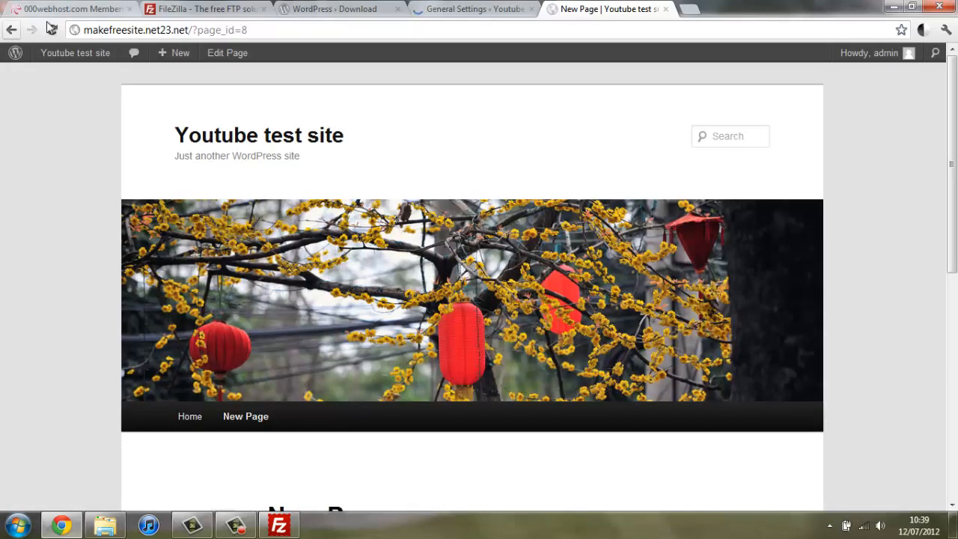
click(51, 30)
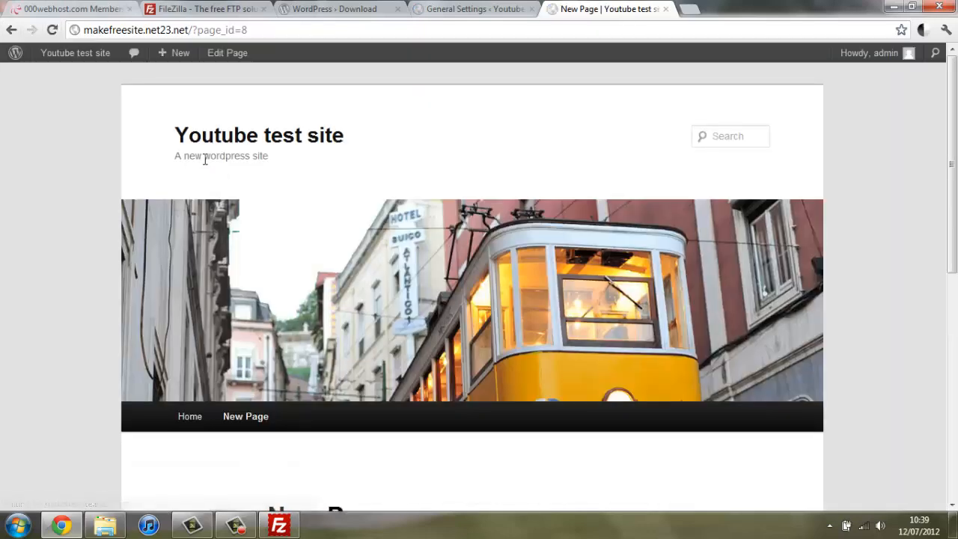
scroll(284, 169, down, 8)
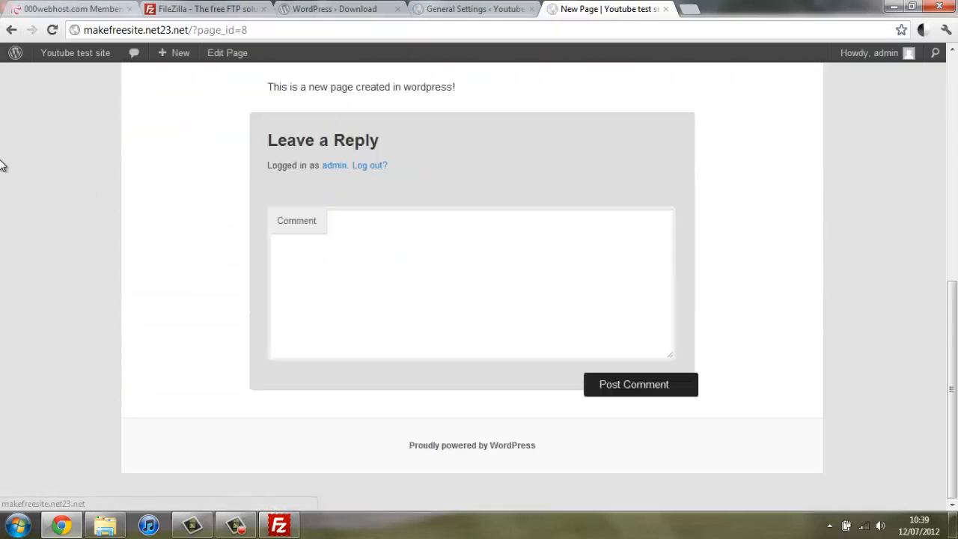
scroll(70, 257, up, 10)
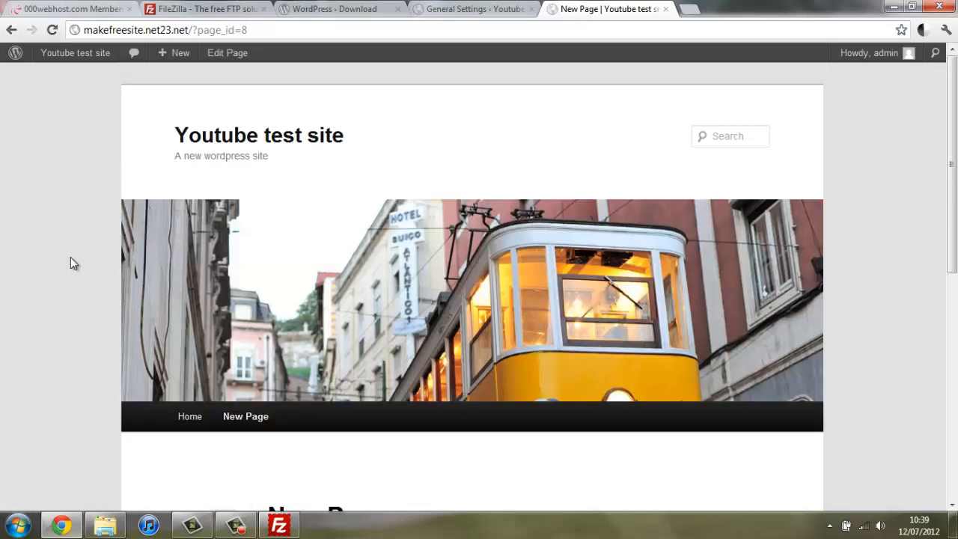
click(193, 427)
scroll(3, 365, down, 5)
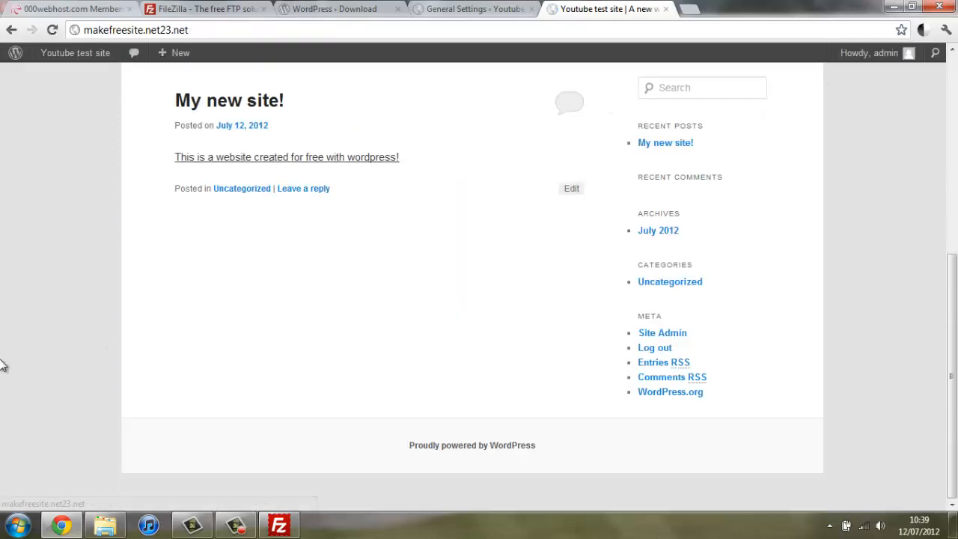
scroll(3, 363, up, 5)
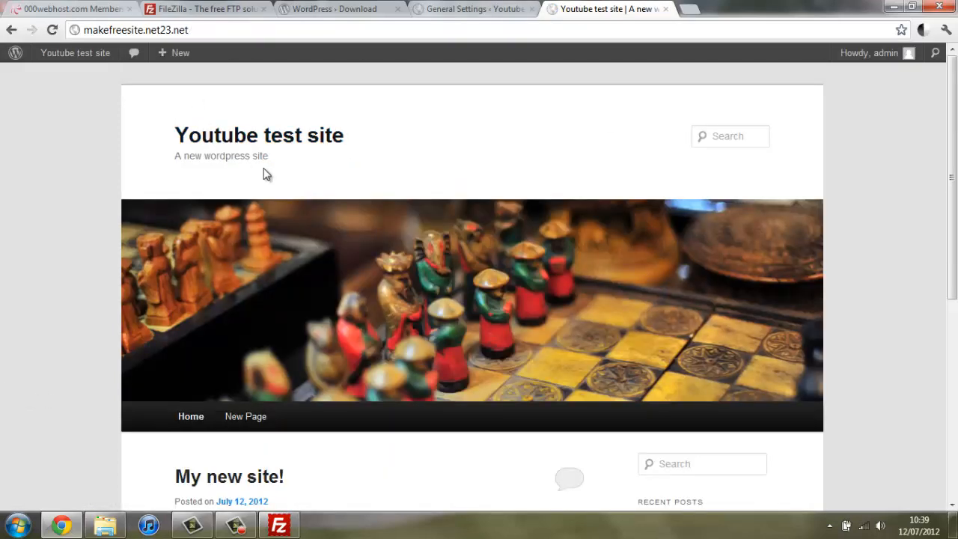
Step: Google 'wordpress themes' in a new tab, open a themes directory result, then go back
click(685, 9)
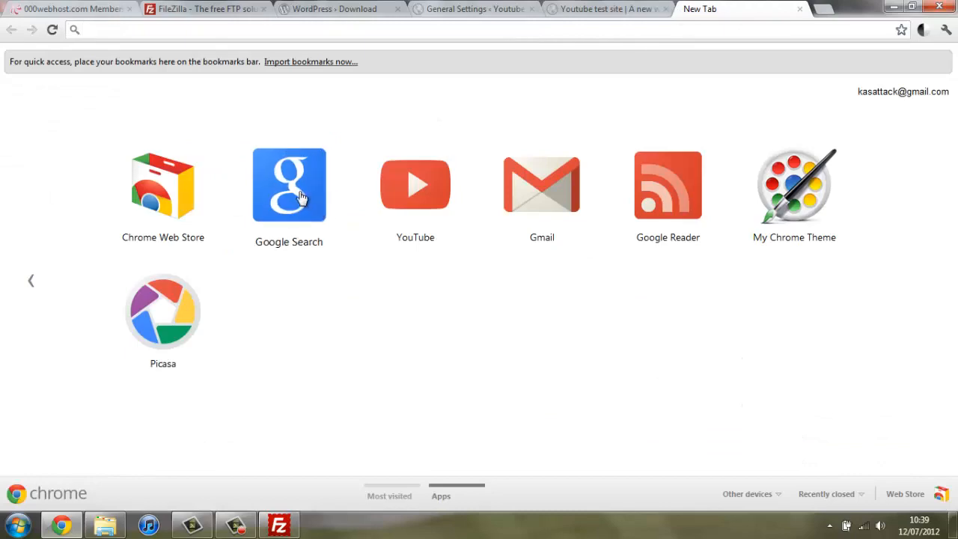
click(295, 195)
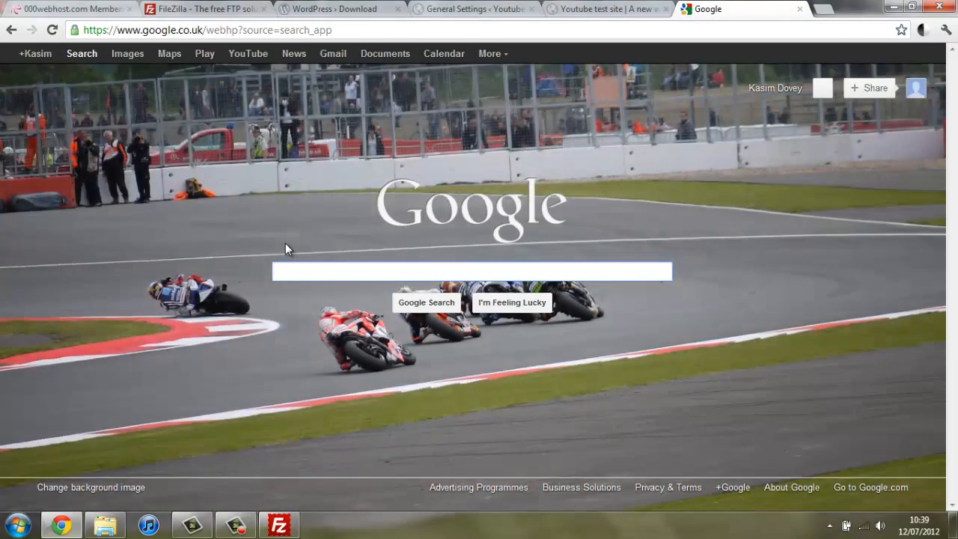
text(wordpress themes)
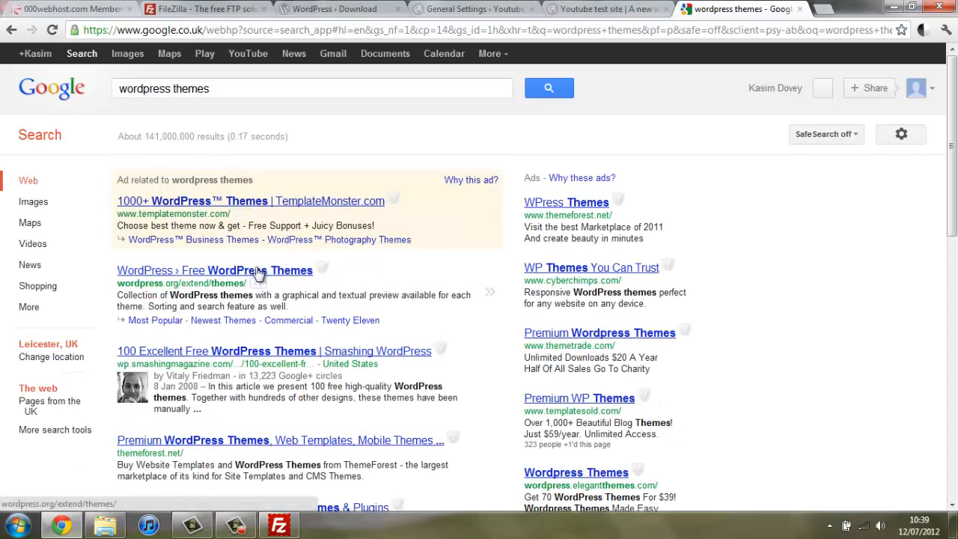
click(257, 266)
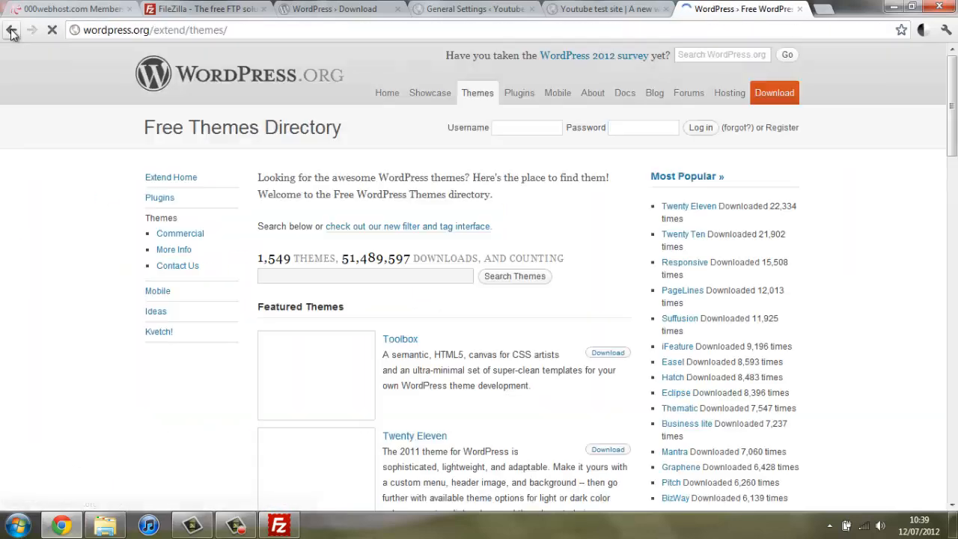
scroll(22, 217, down, 5)
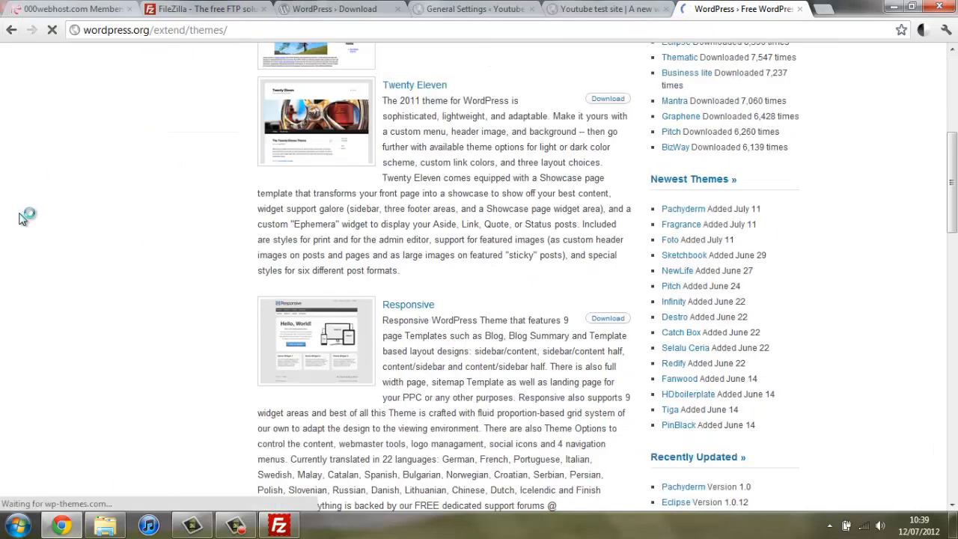
scroll(20, 216, down, 4)
scroll(20, 217, down, 10)
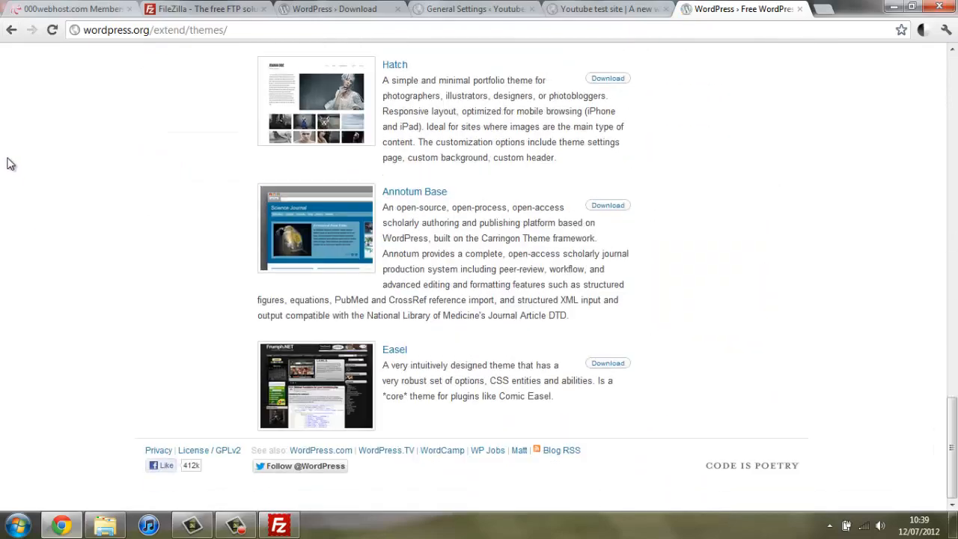
click(12, 30)
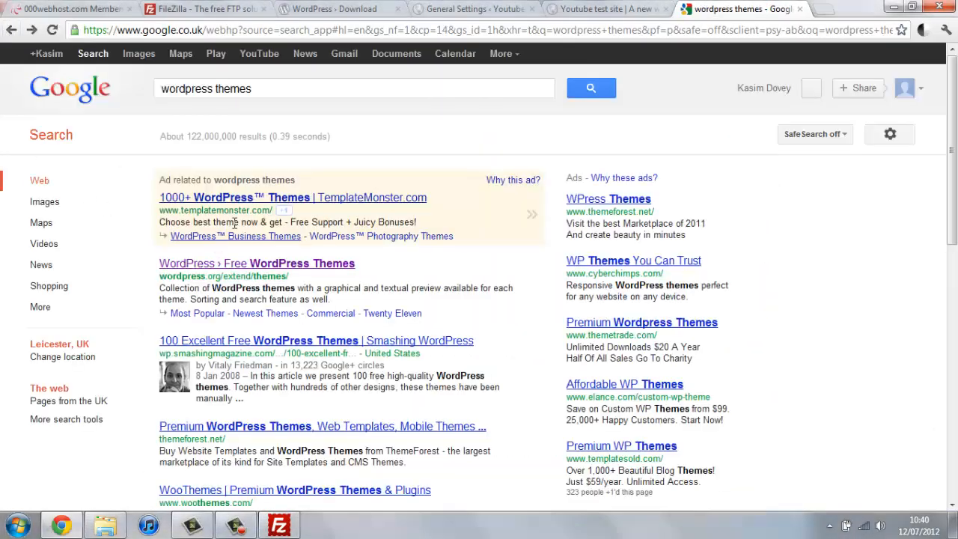
Step: Search 'free wordpress themes' and open the Free Premium WordPress Themes 2012 result
scroll(245, 279, down, 3)
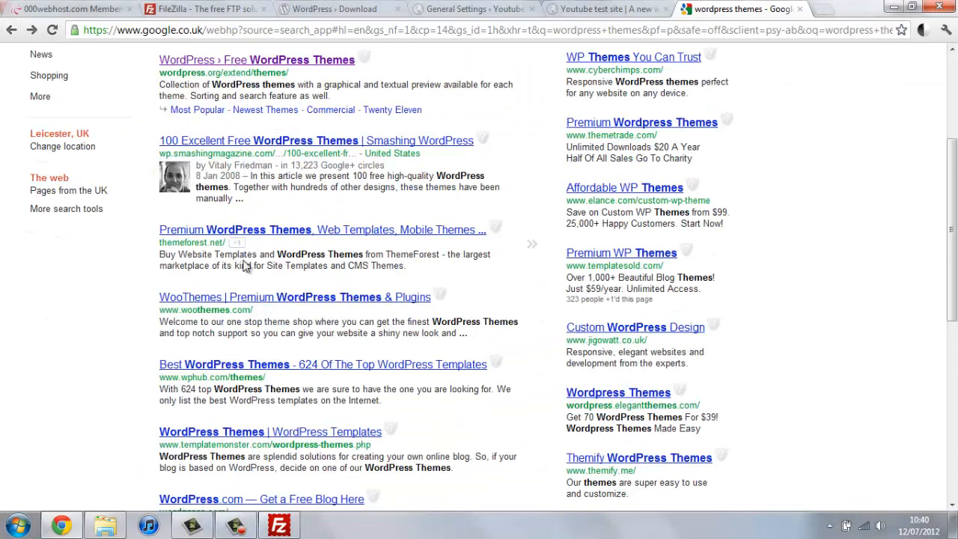
scroll(243, 300, up, 3)
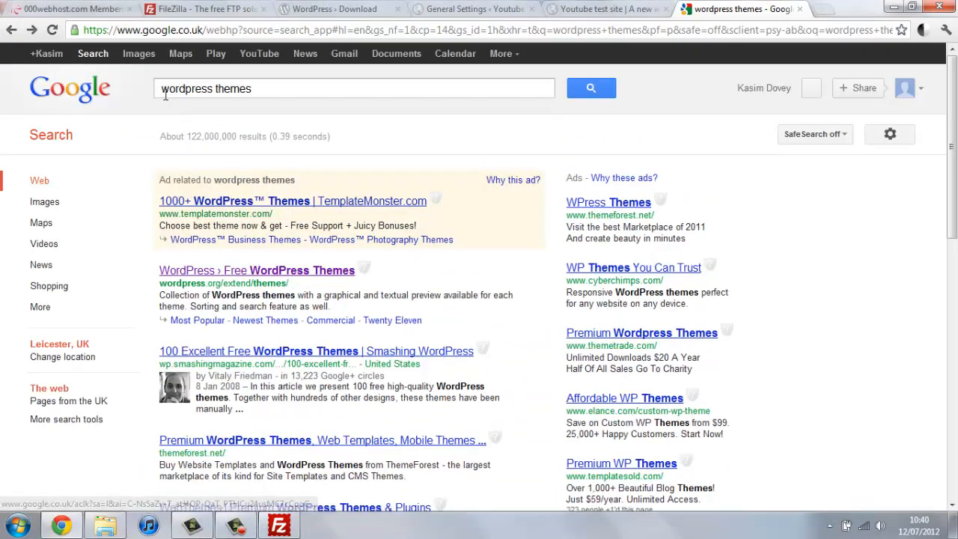
text(free)
key(Return)
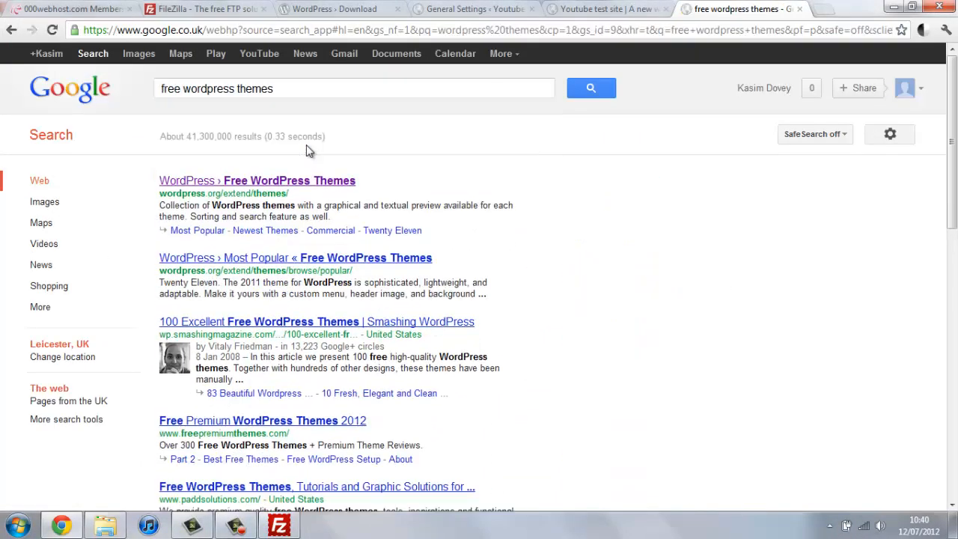
click(258, 437)
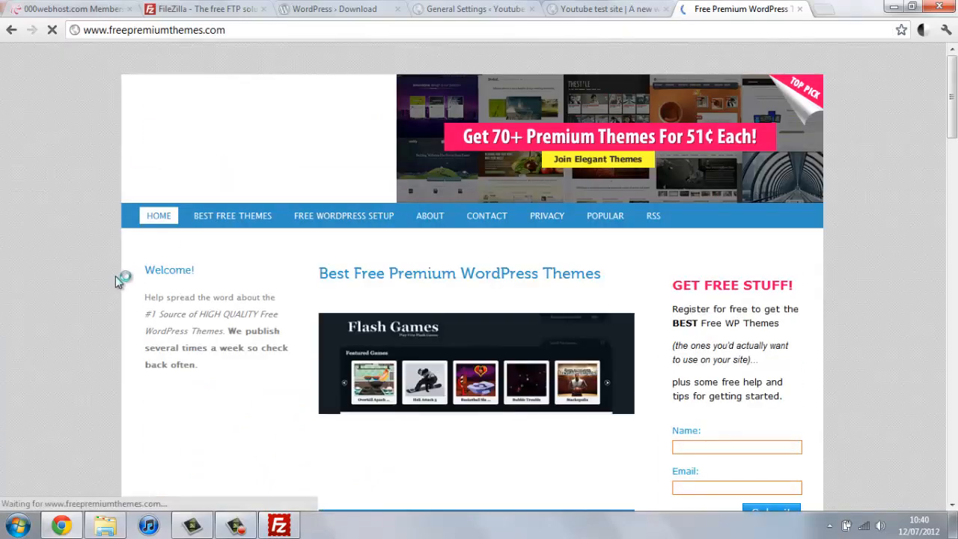
Step: Download platform.1.4.2.zip from Best Free Themes via Platform's Demo & Download page
click(224, 215)
scroll(196, 242, down, 3)
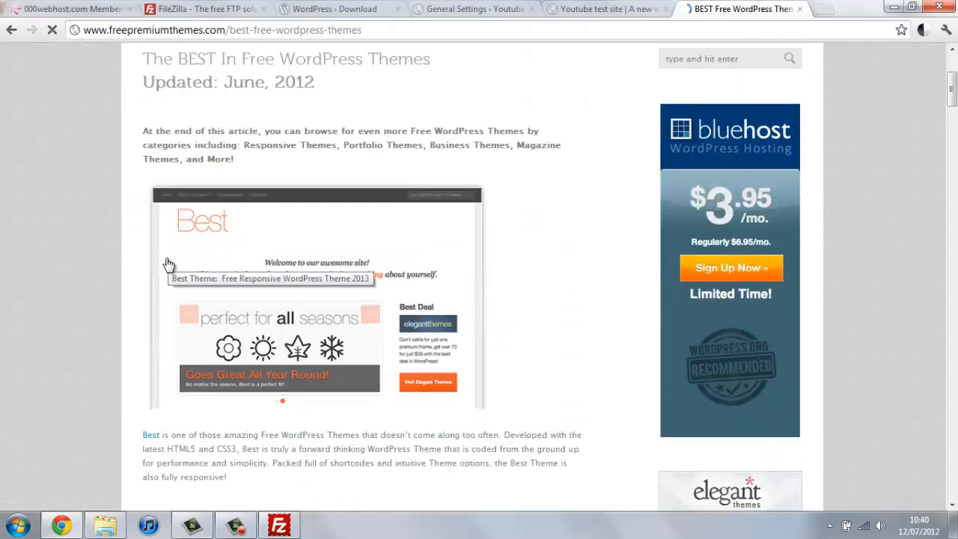
scroll(90, 272, down, 2)
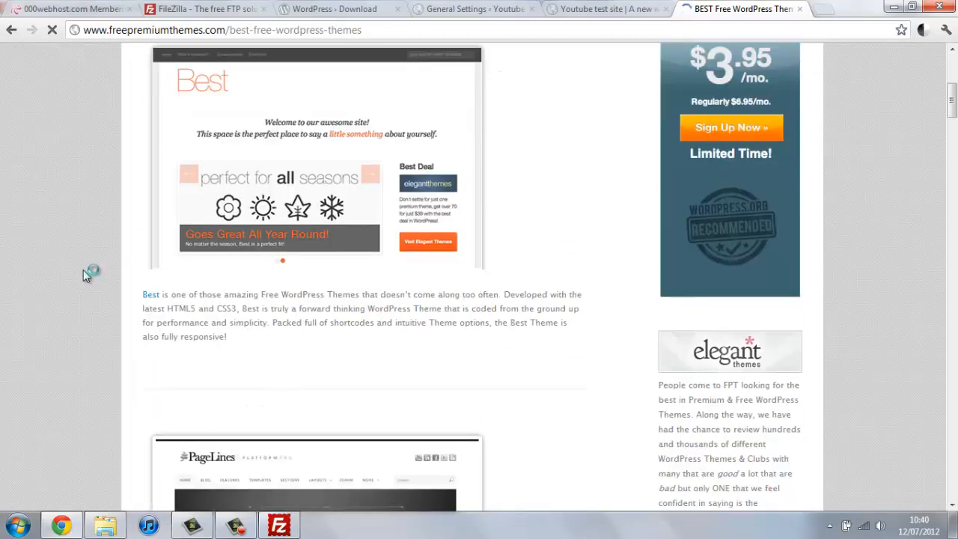
scroll(83, 269, down, 5)
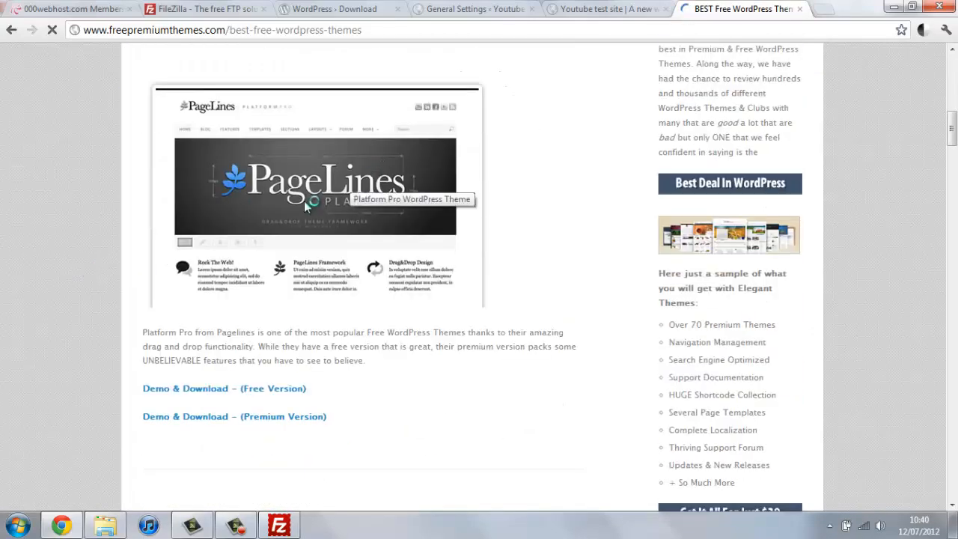
click(222, 397)
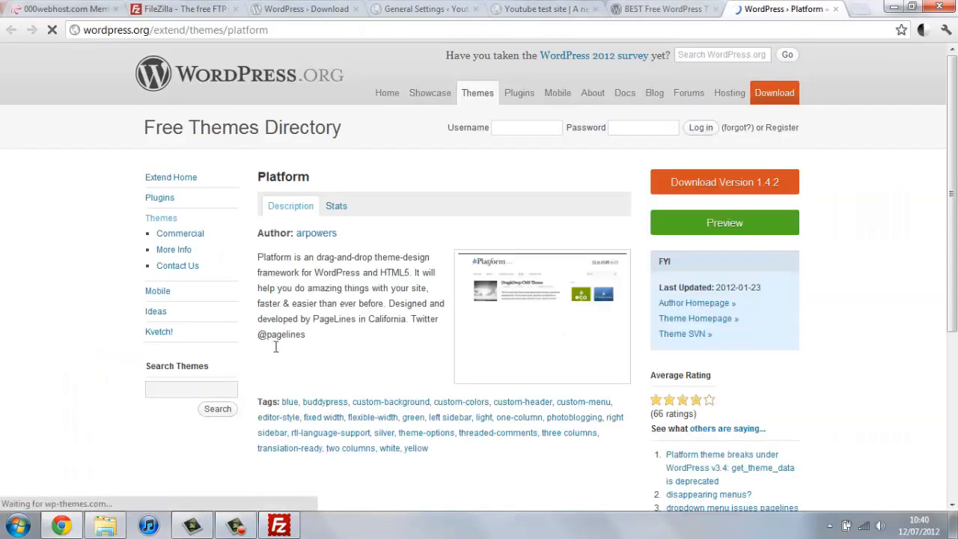
click(694, 181)
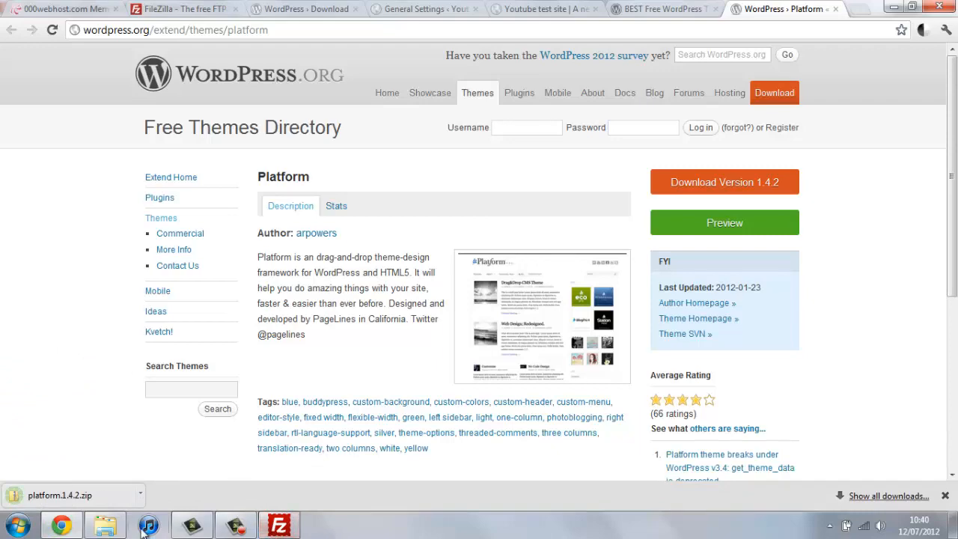
Step: Switch to the dashboard tab and go to Appearance > Themes > Install Themes
click(516, 8)
click(685, 8)
click(539, 8)
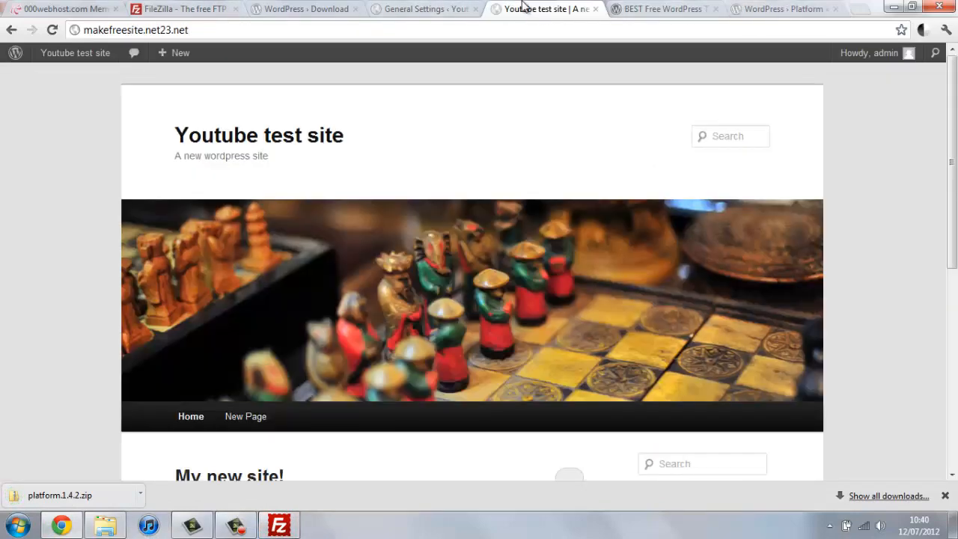
click(443, 8)
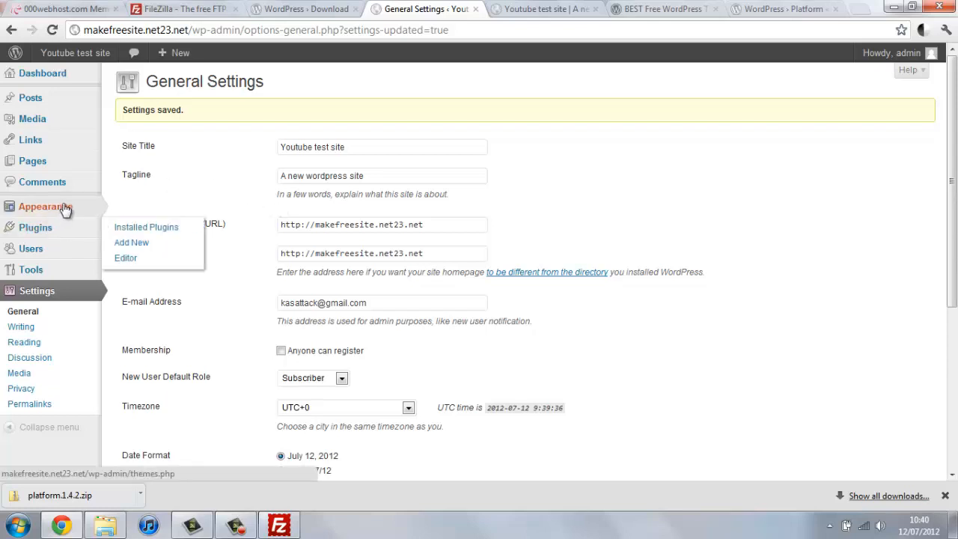
mouse_move(64, 205)
click(135, 209)
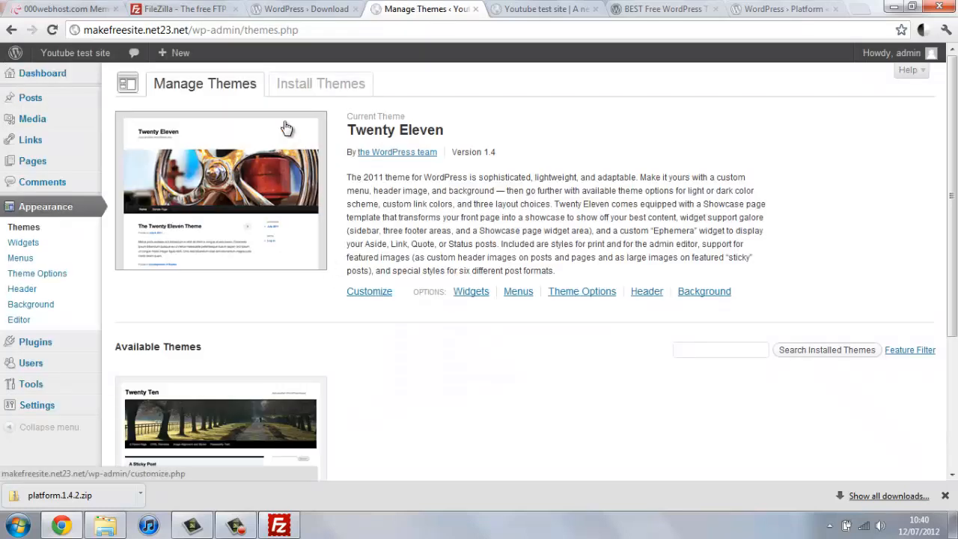
click(313, 88)
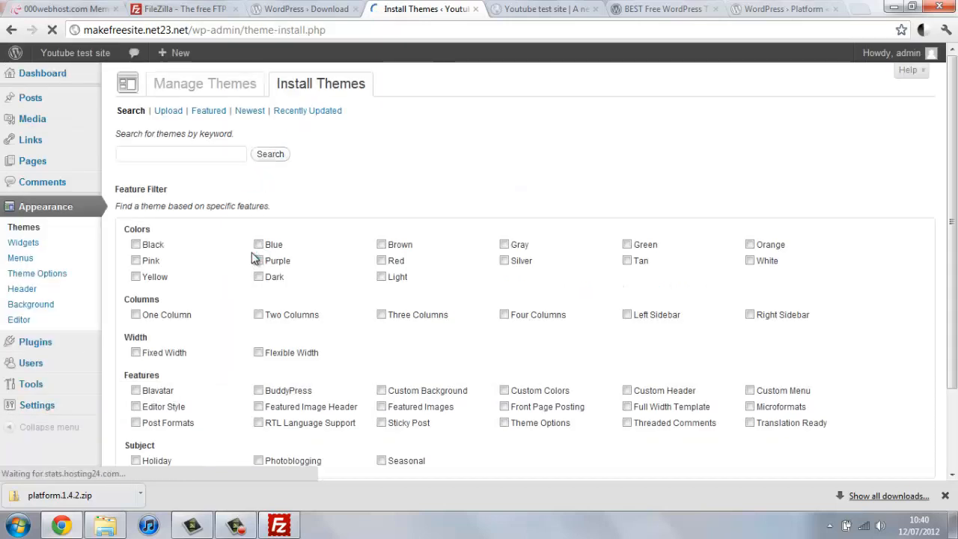
Step: Upload platform.1.4.2.zip as a theme and start installing it
click(166, 112)
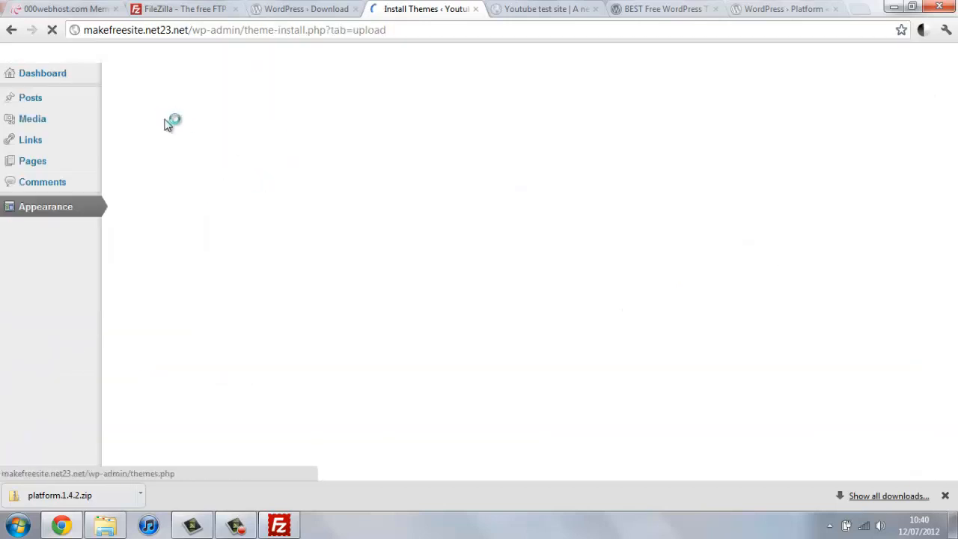
click(157, 190)
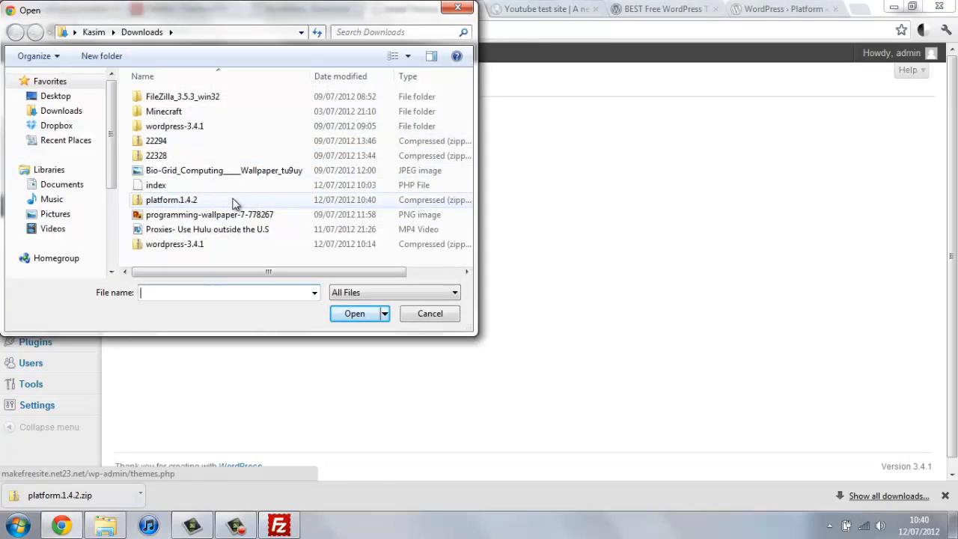
click(234, 201)
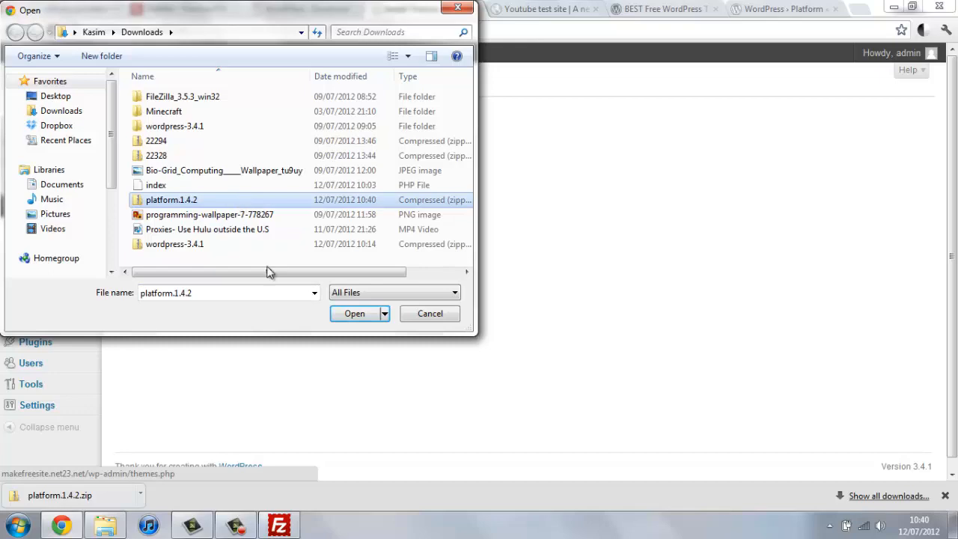
click(366, 313)
click(315, 192)
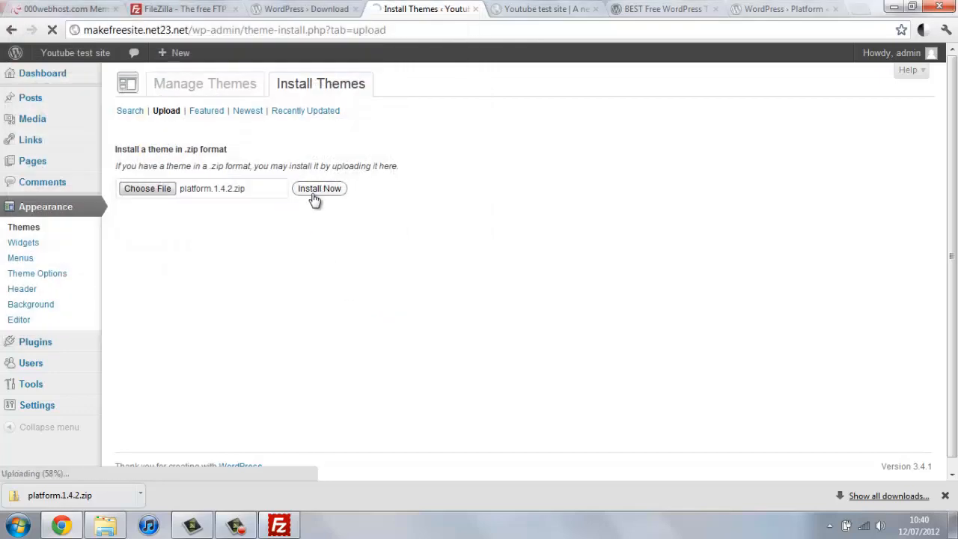